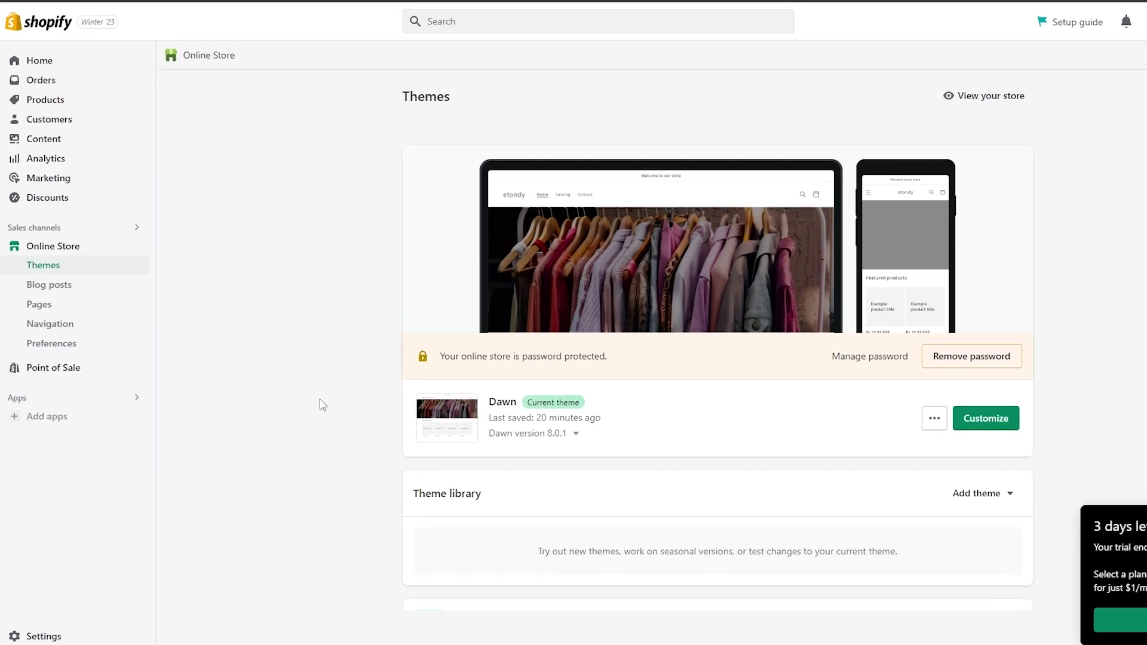
Launch the theme editor for the current Dawn theme from the Themes page.
left_click(988, 425)
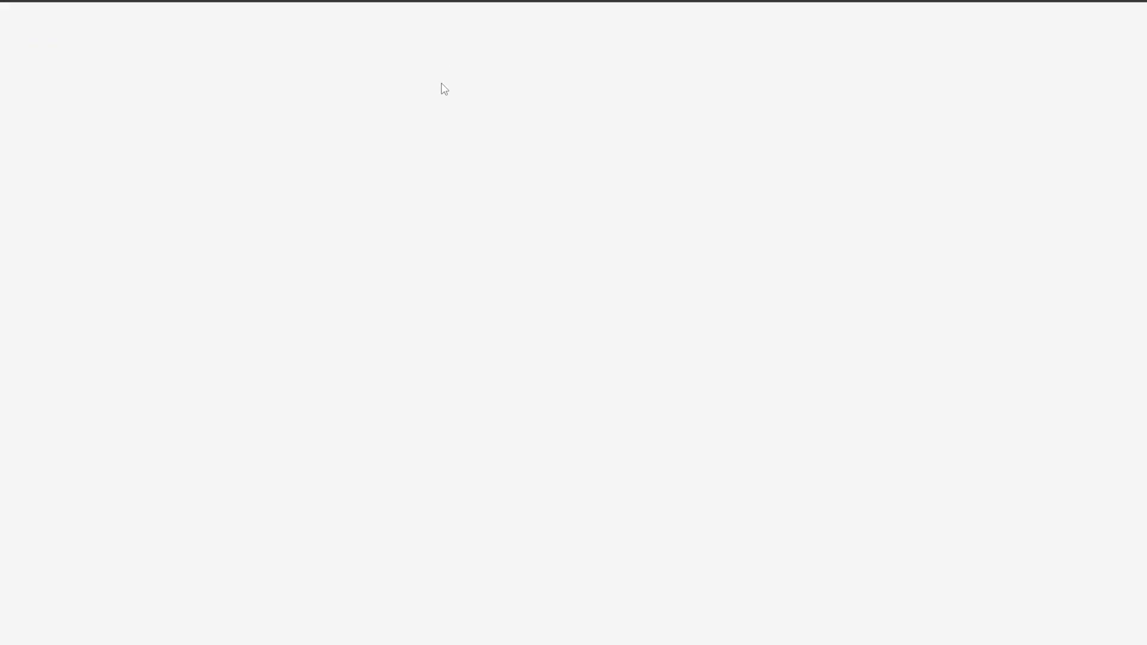
Switch the editor preview from the Home page to the Checkout page.
scroll(537, 368, "up", 10)
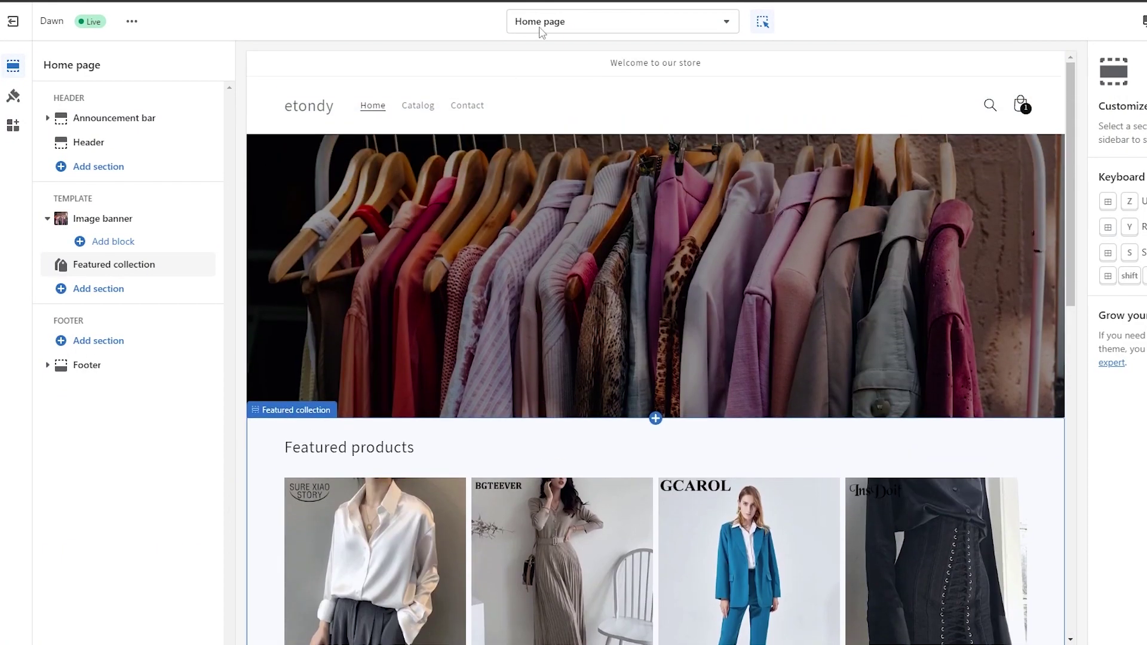
left_click(550, 26)
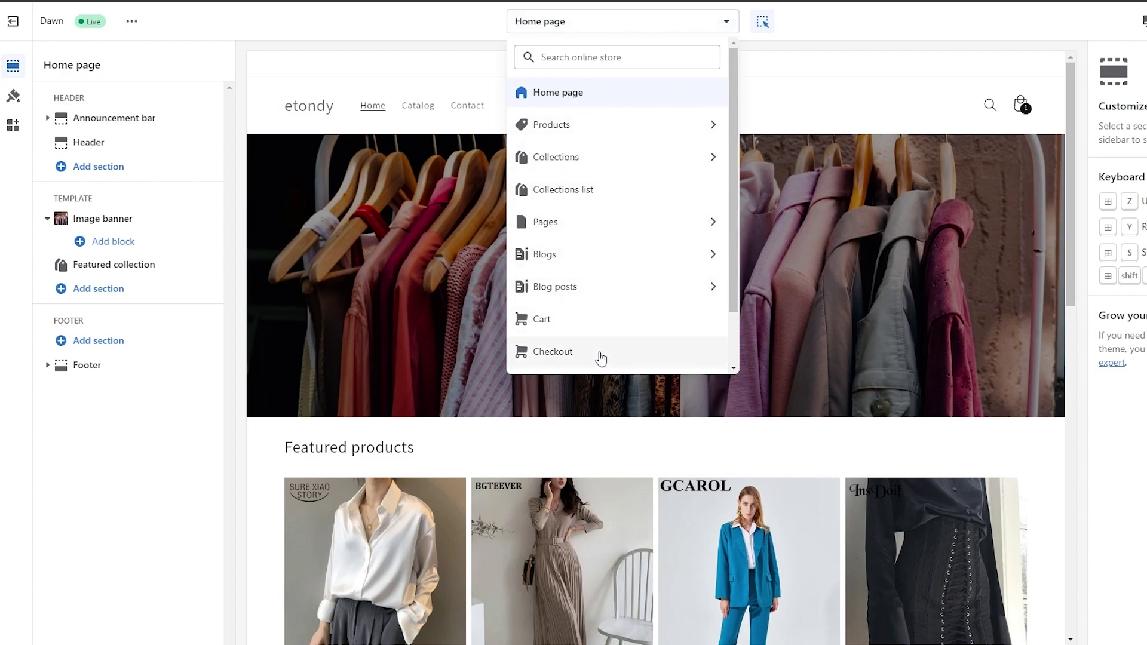
left_click(552, 352)
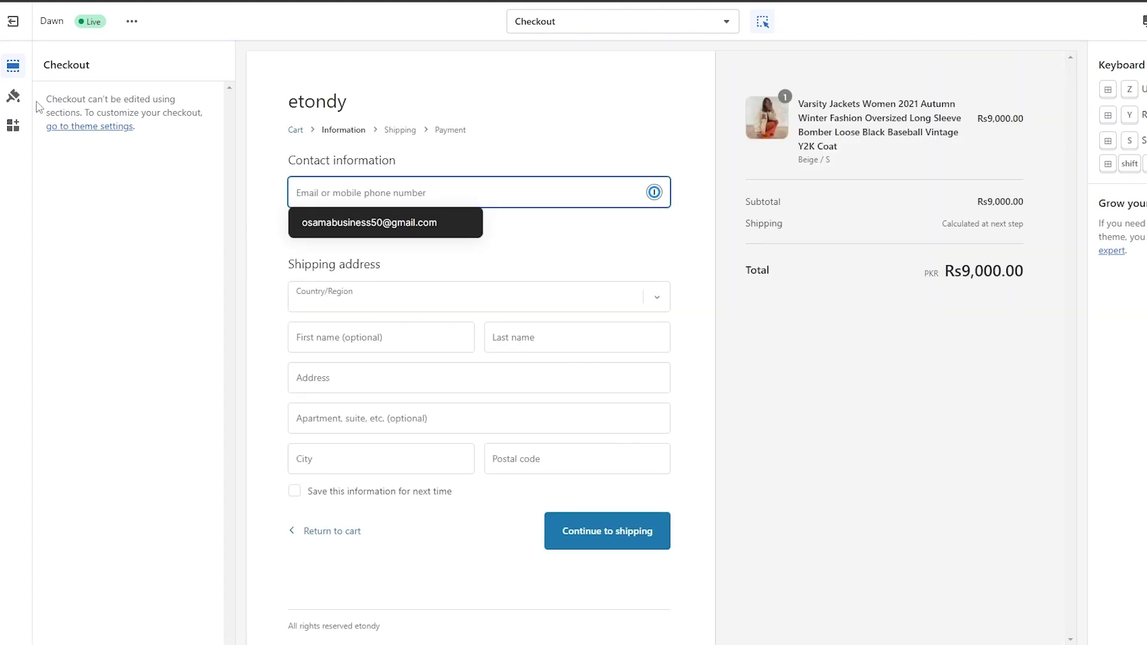
left_click_drag(37, 106, 195, 112)
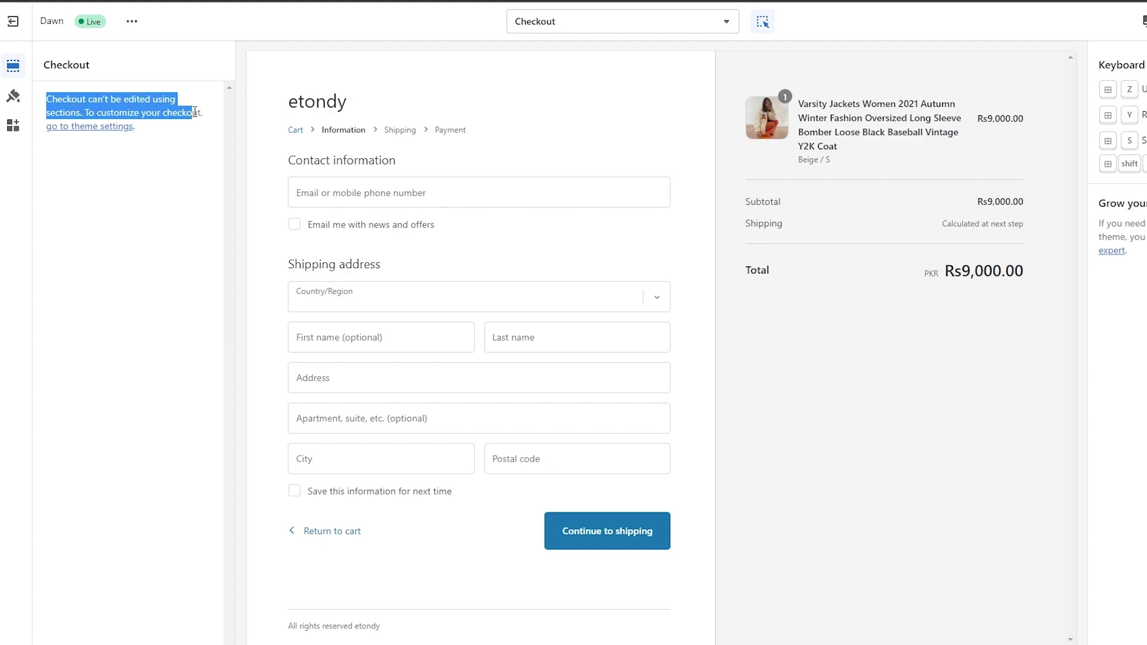
left_click(91, 174)
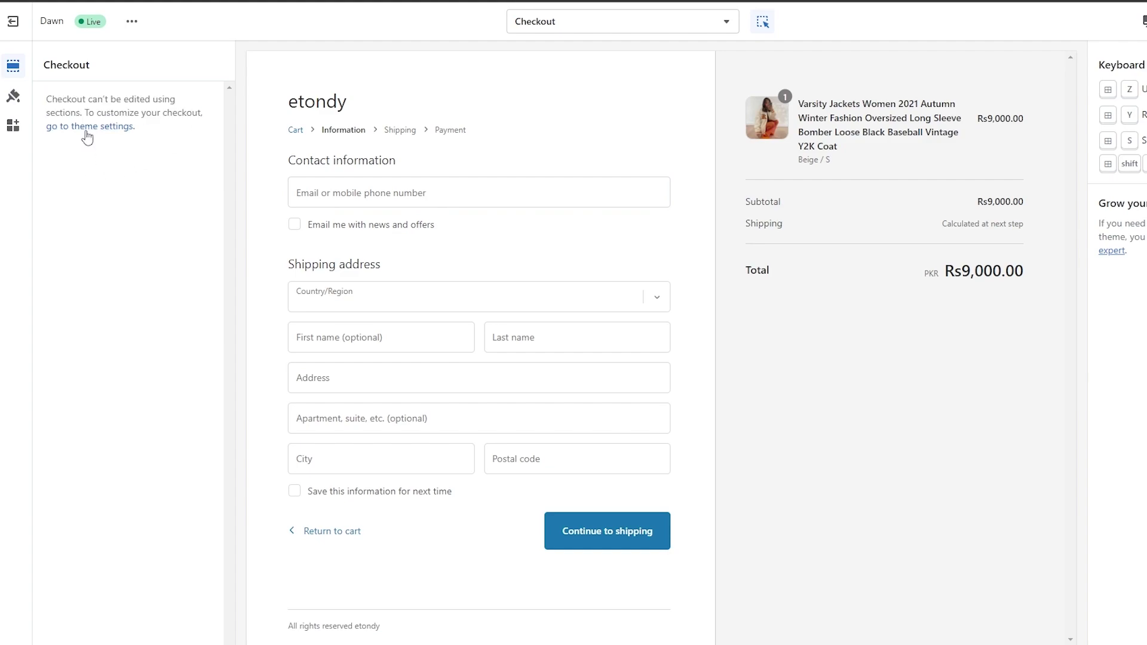
In theme settings, expand Checkout and review its banner, logo, background and colour options.
left_click(18, 105)
scroll(153, 402, "down", 3)
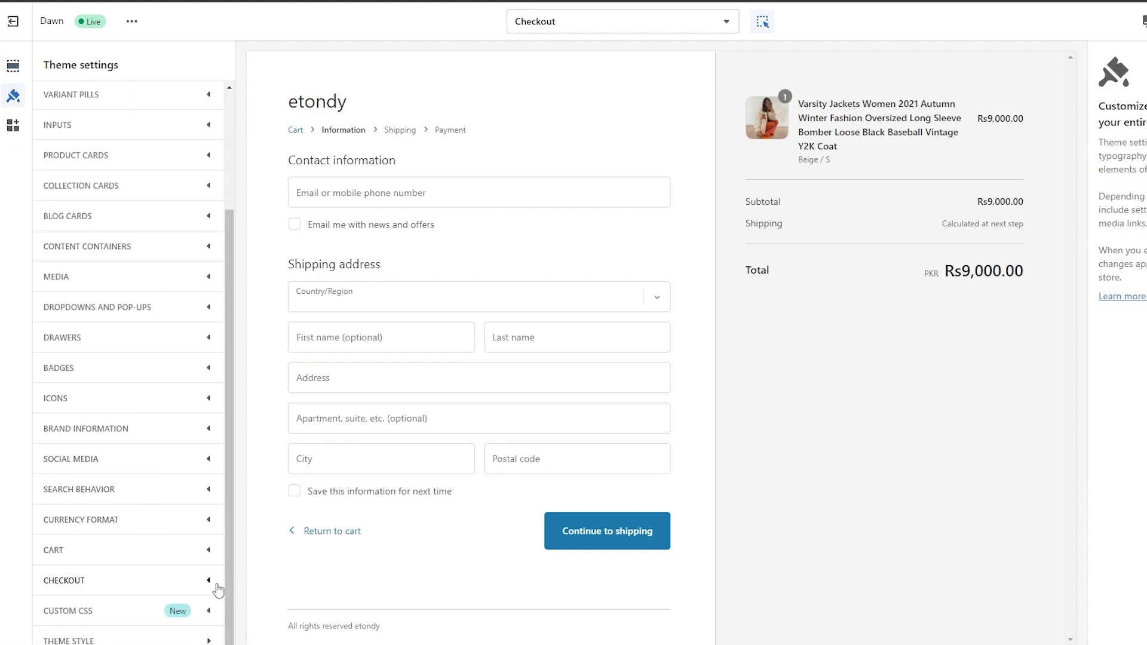
left_click(219, 589)
scroll(219, 586, "down", 8)
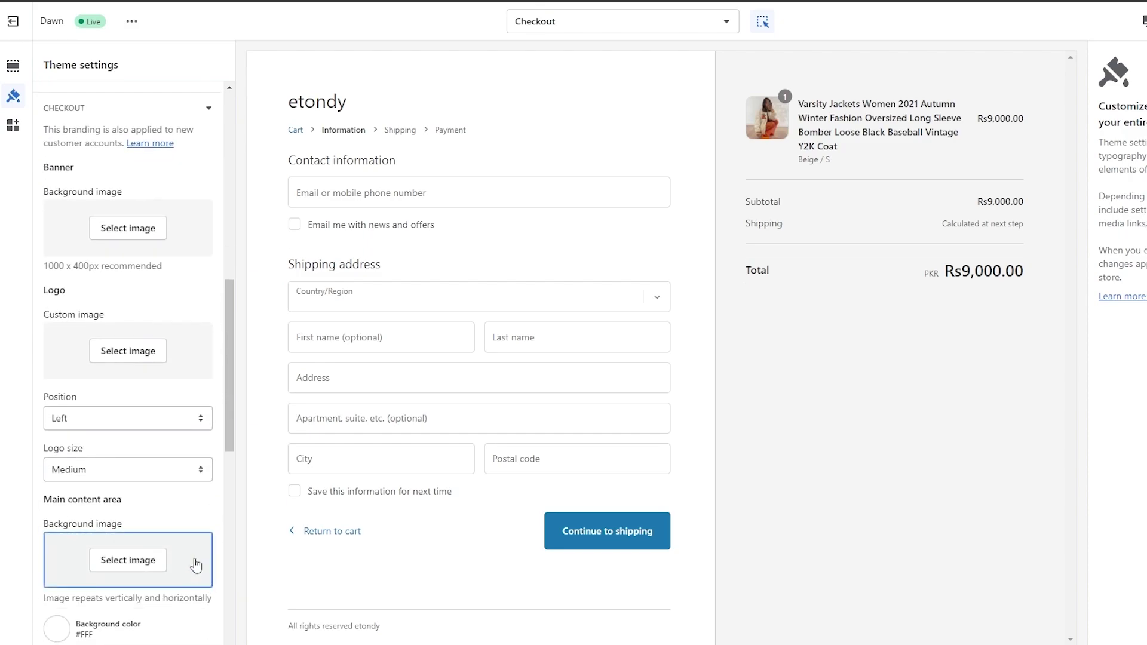
scroll(196, 564, "down", 9)
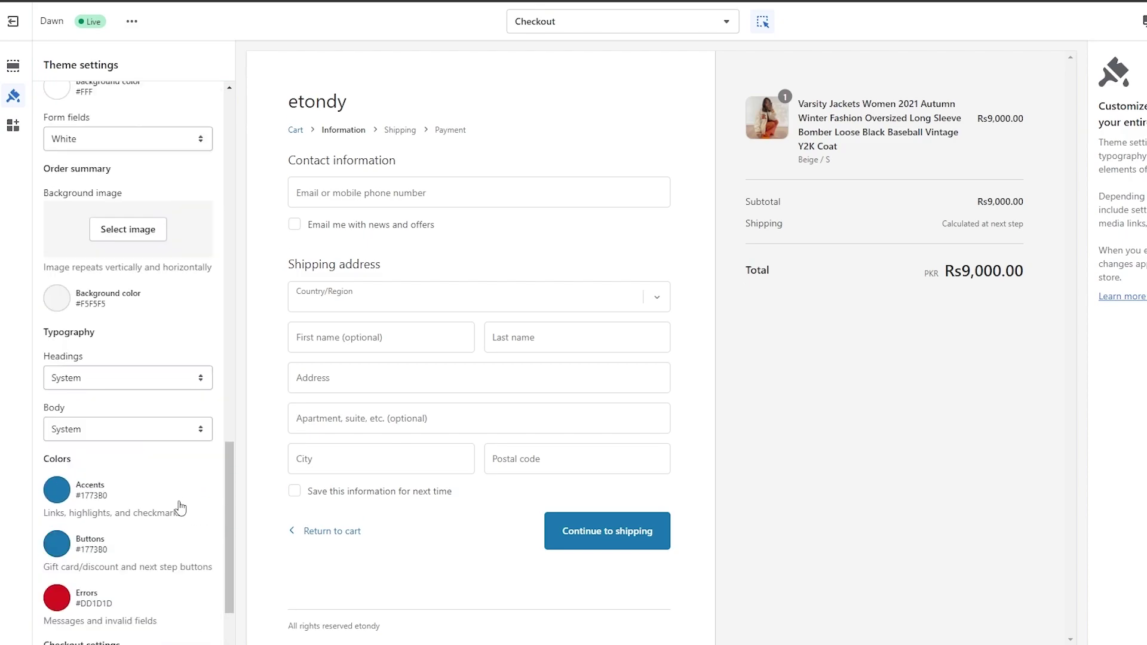
scroll(180, 508, "up", 9)
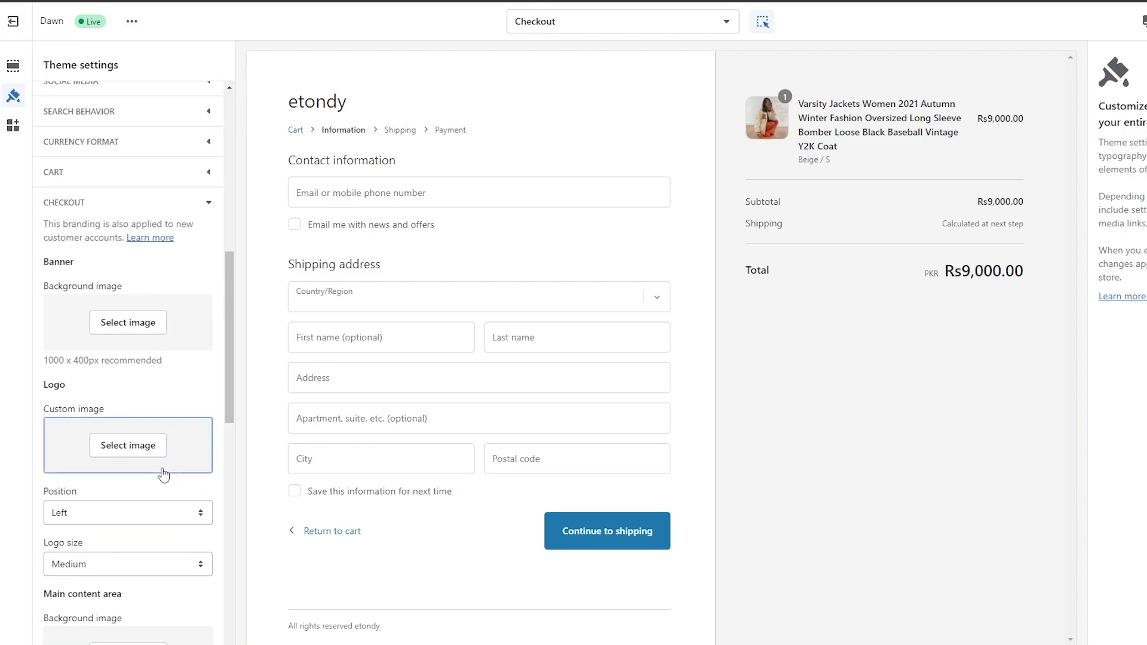
scroll(149, 466, "up", 1)
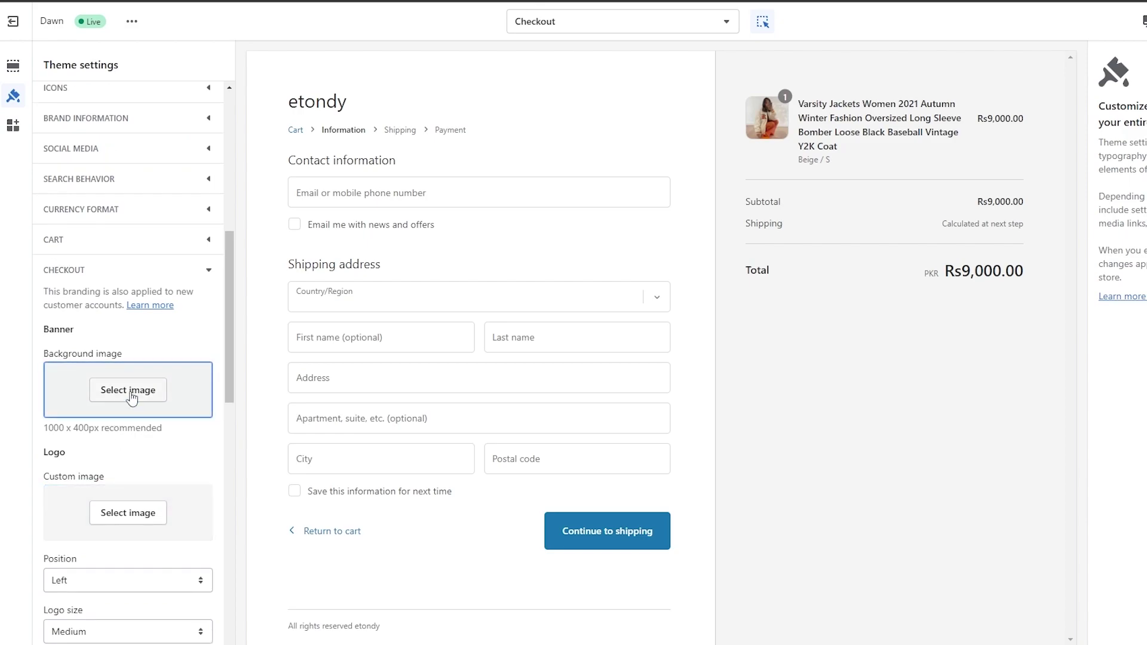
scroll(125, 233, "down", 3)
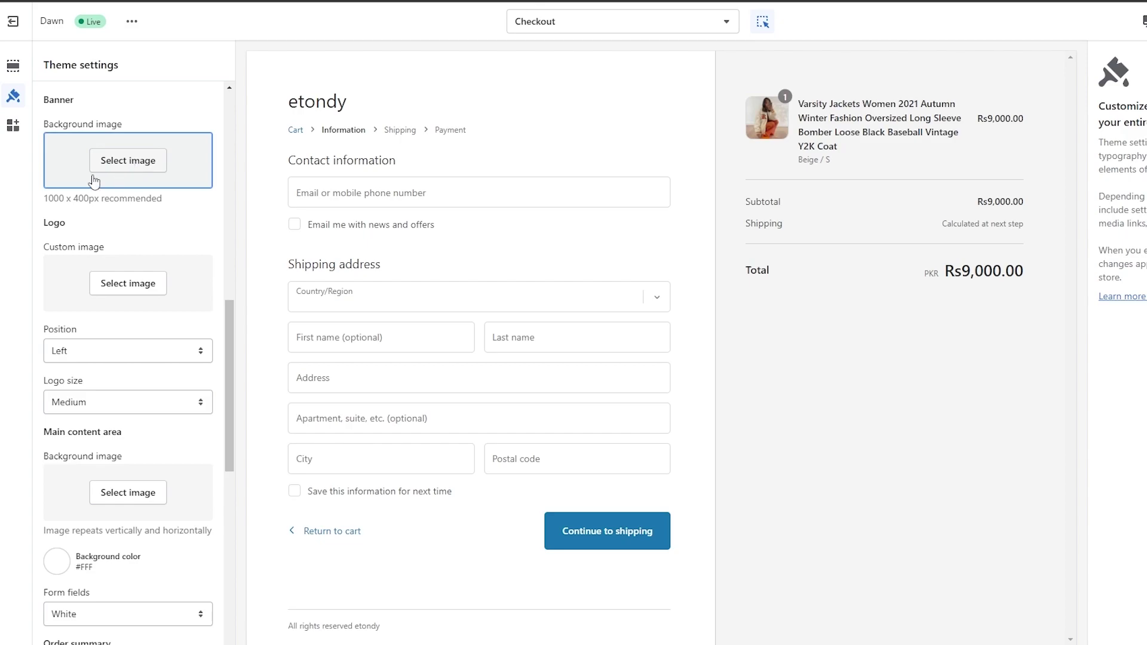
Try the clothes-rack library photo as the checkout banner, then browse free stock images.
left_click(100, 175)
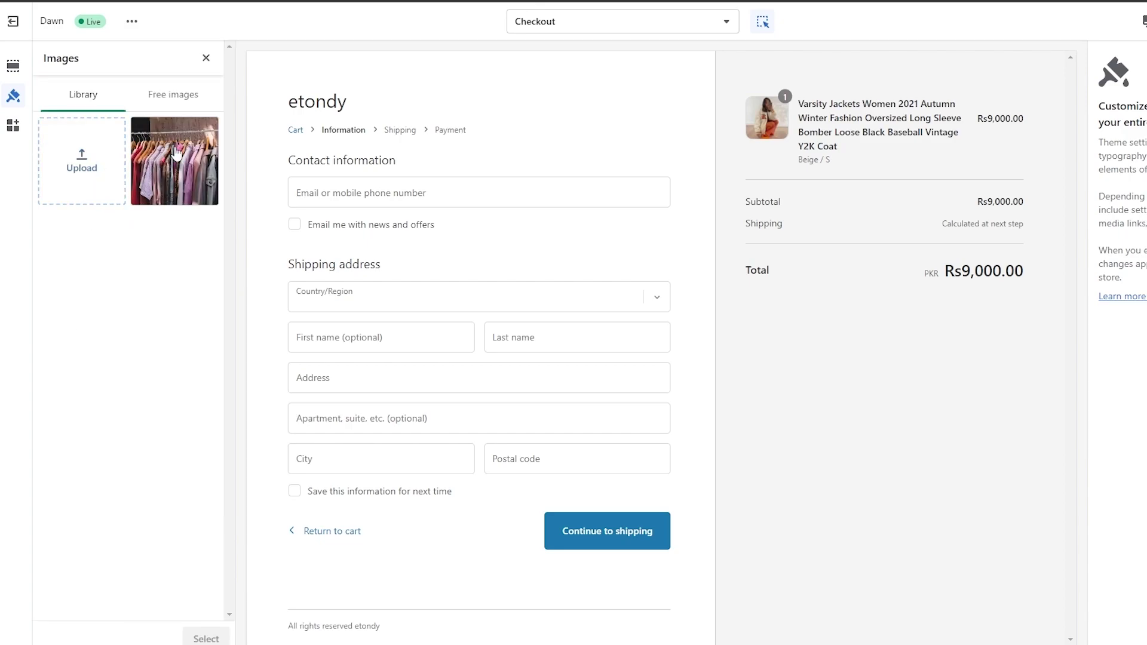
left_click(176, 154)
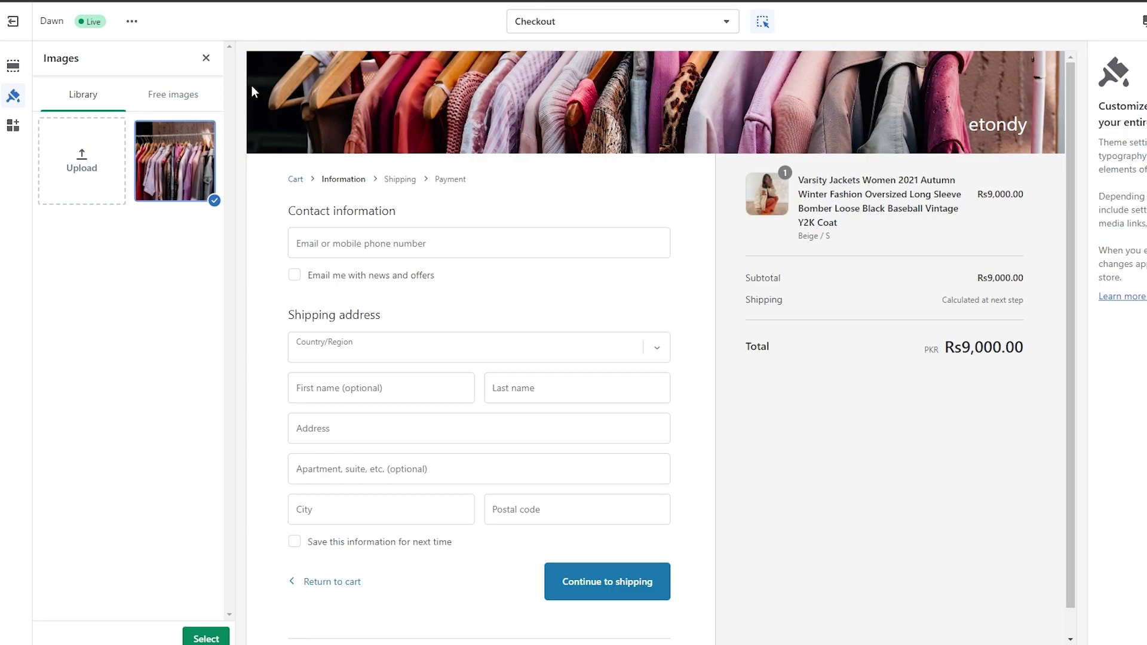
left_click(176, 95)
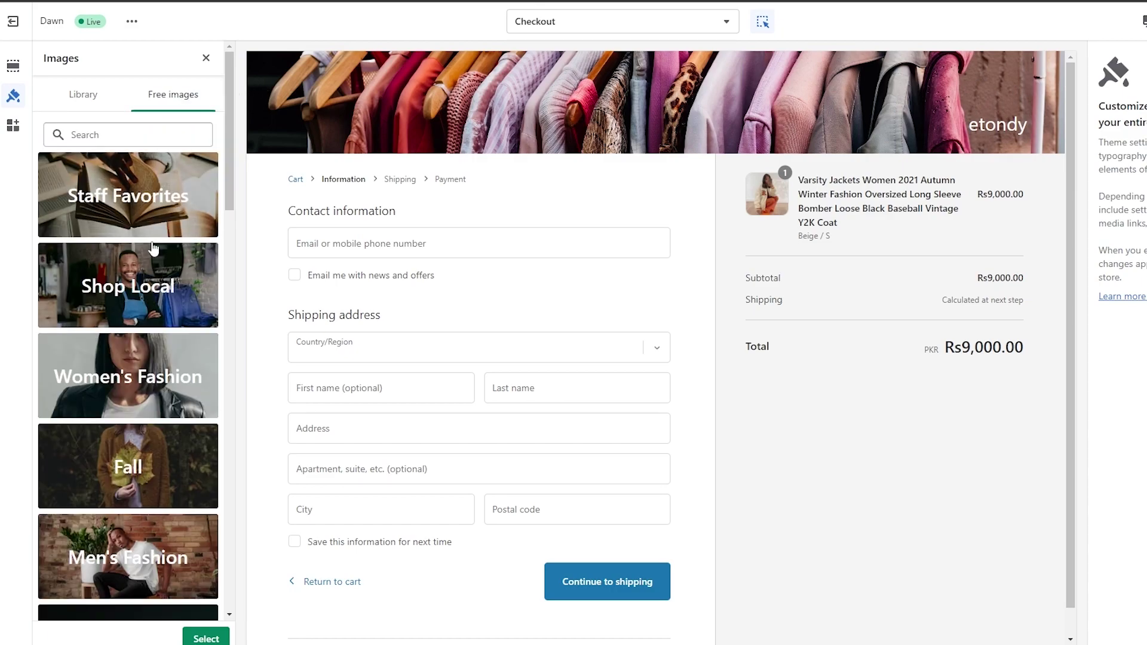
scroll(154, 247, "down", 8)
scroll(133, 396, "up", 8)
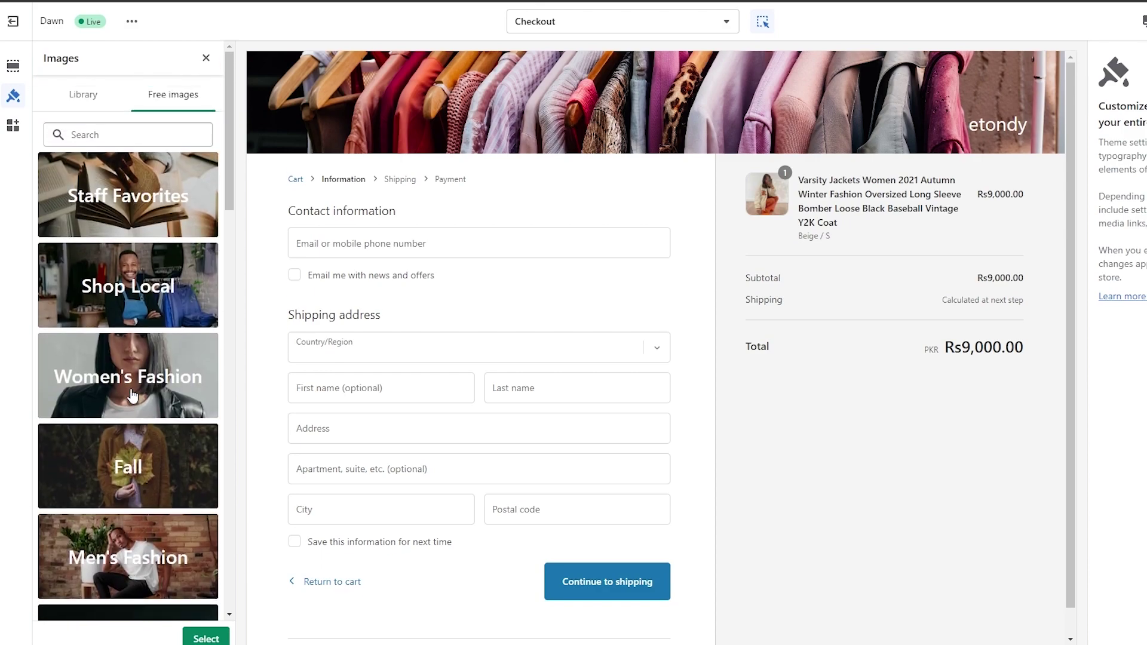
Browse the Staff Favorites free image category for a banner candidate.
left_click(139, 209)
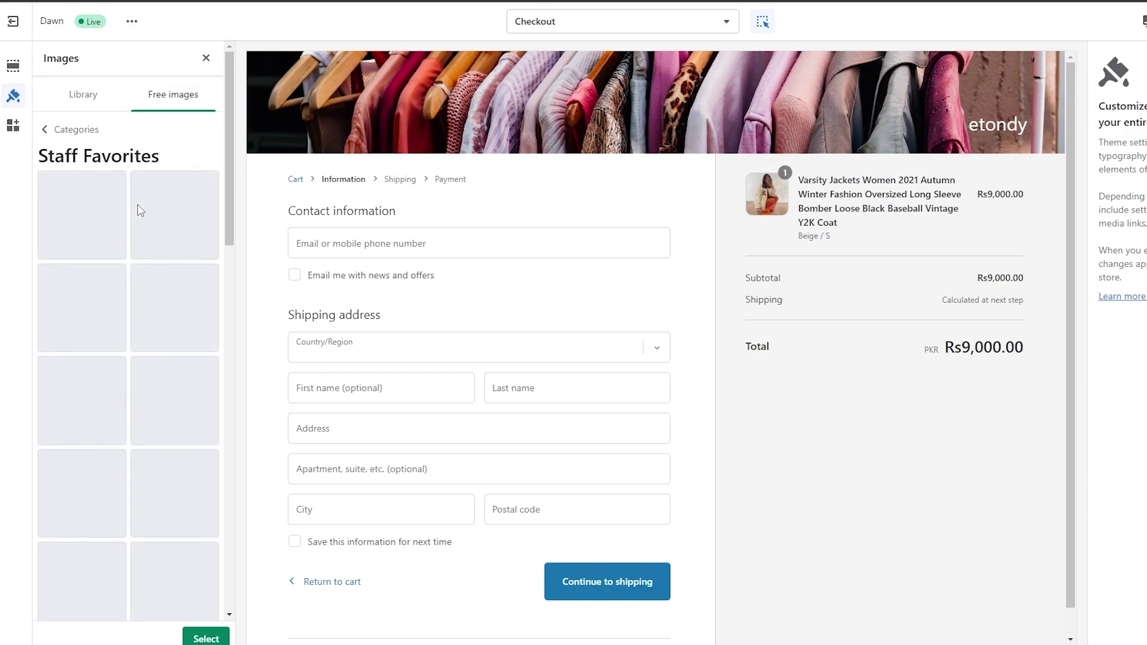
scroll(132, 212, "down", 5)
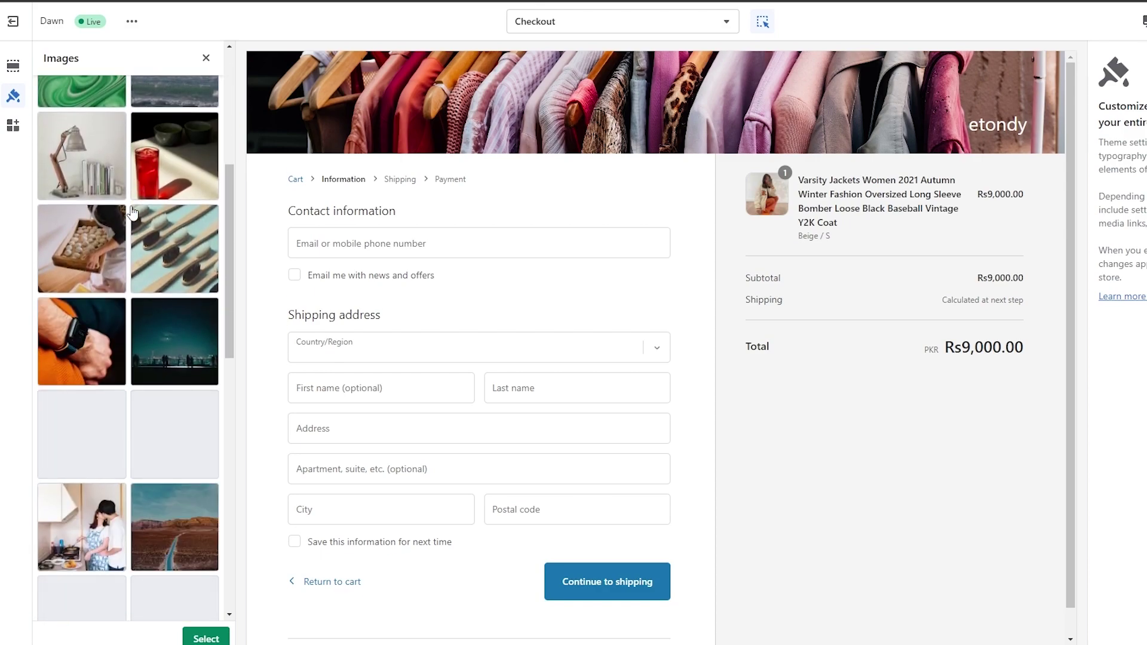
scroll(132, 212, "down", 10)
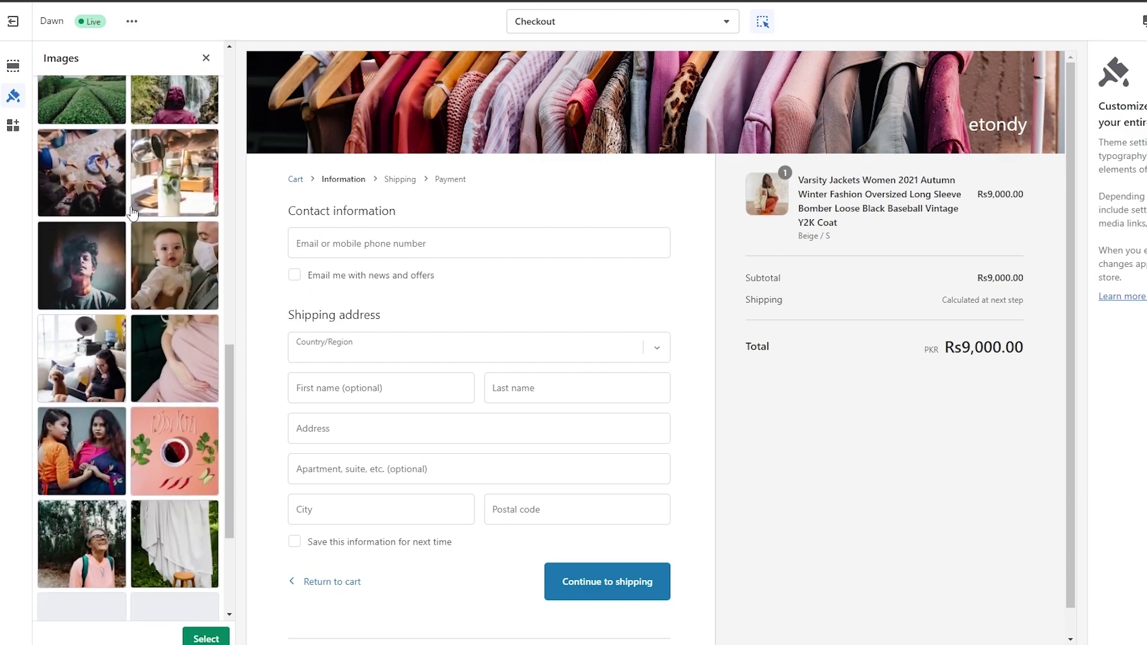
scroll(133, 212, "down", 4)
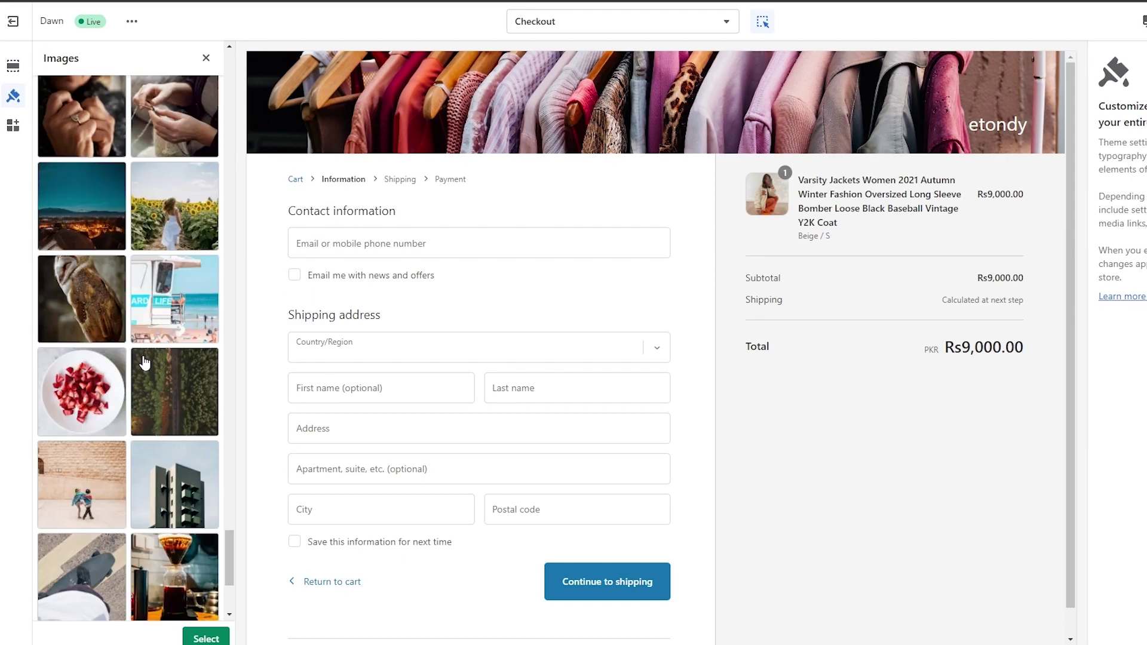
scroll(142, 365, "down", 10)
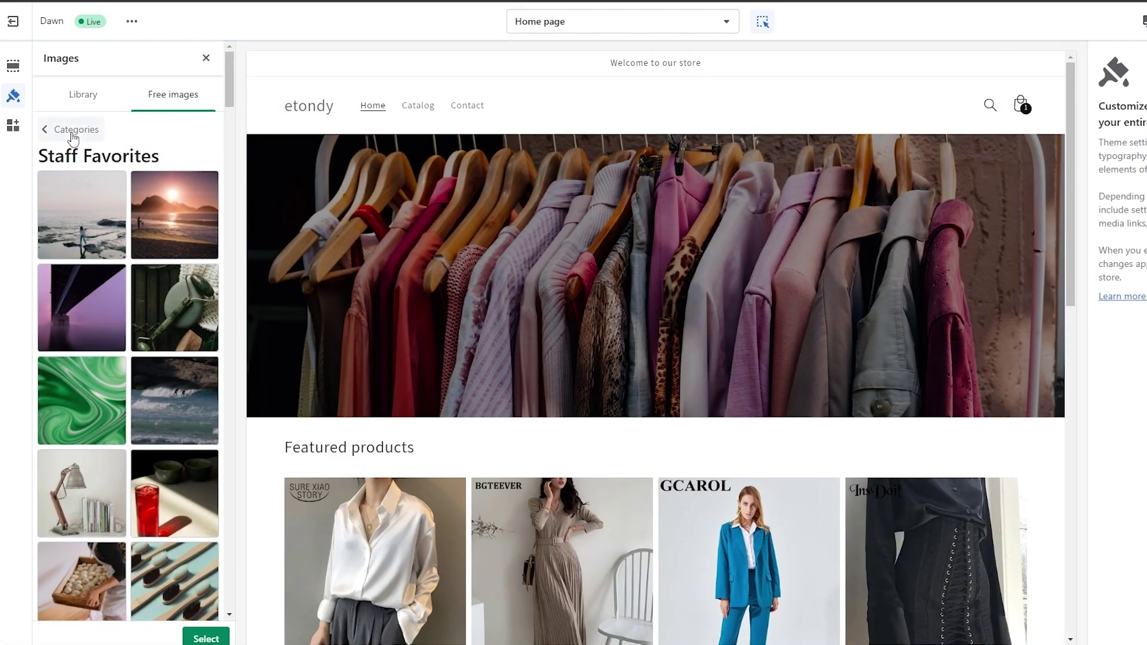
Set the Shop Local checkout-counter stock photo as the banner background image.
left_click(76, 127)
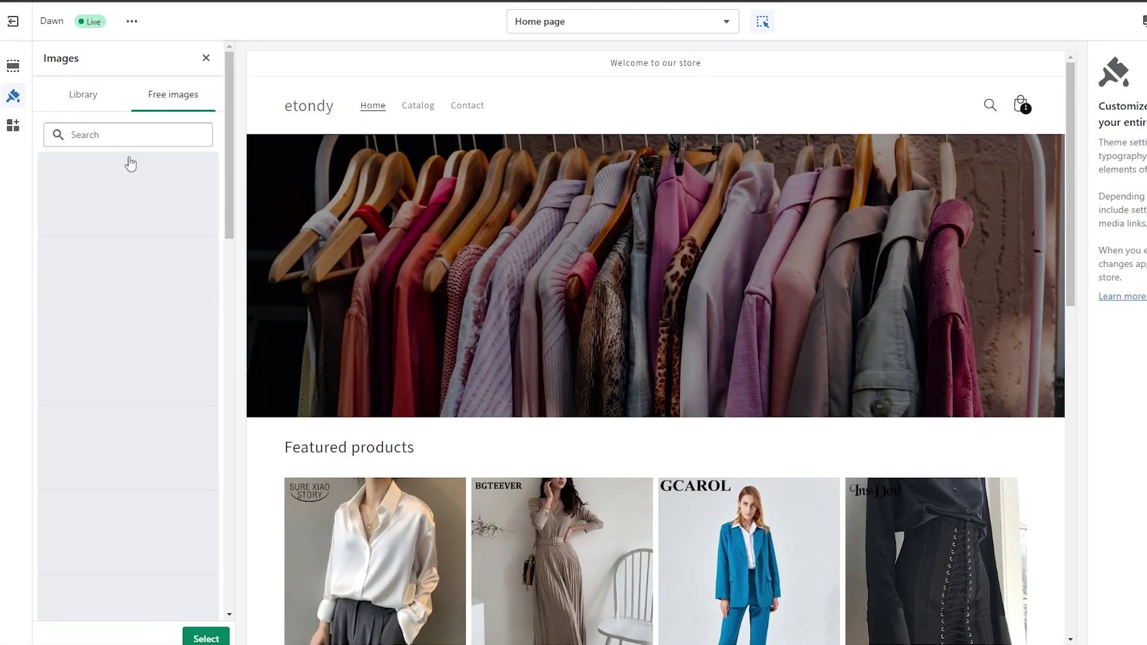
left_click(166, 292)
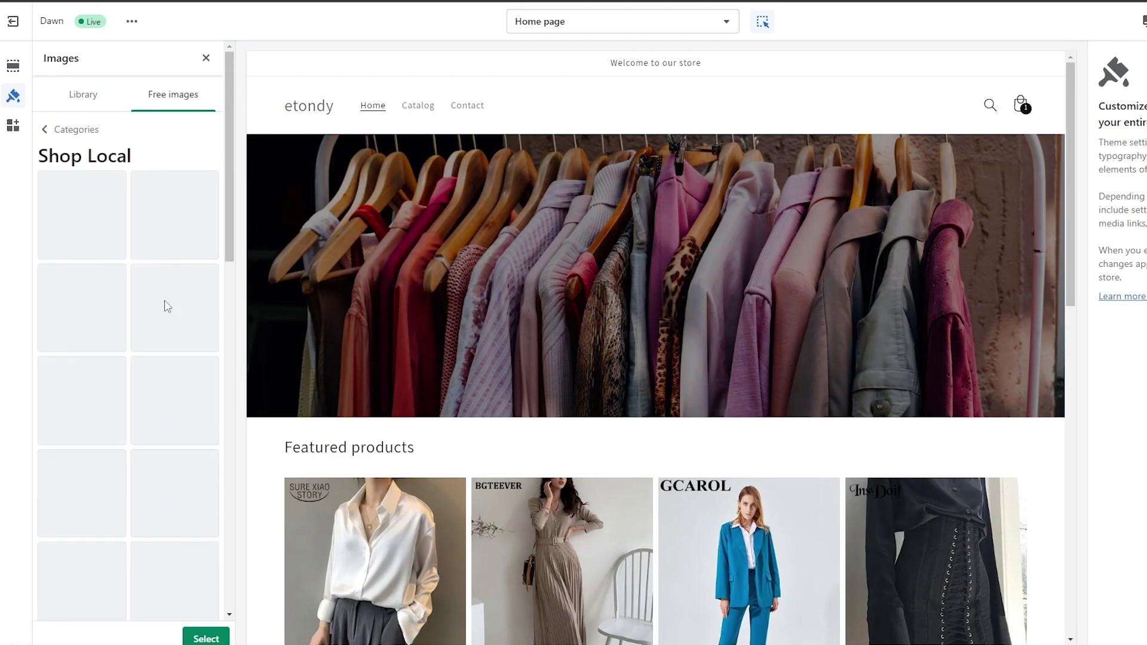
scroll(119, 350, "down", 4)
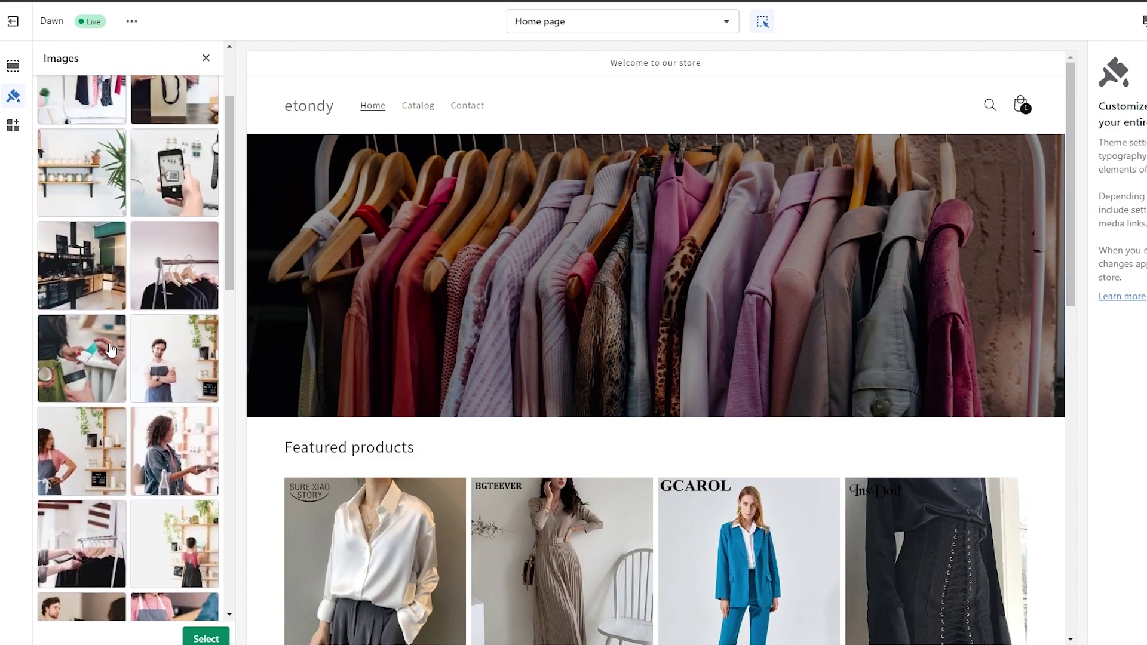
scroll(150, 370, "down", 5)
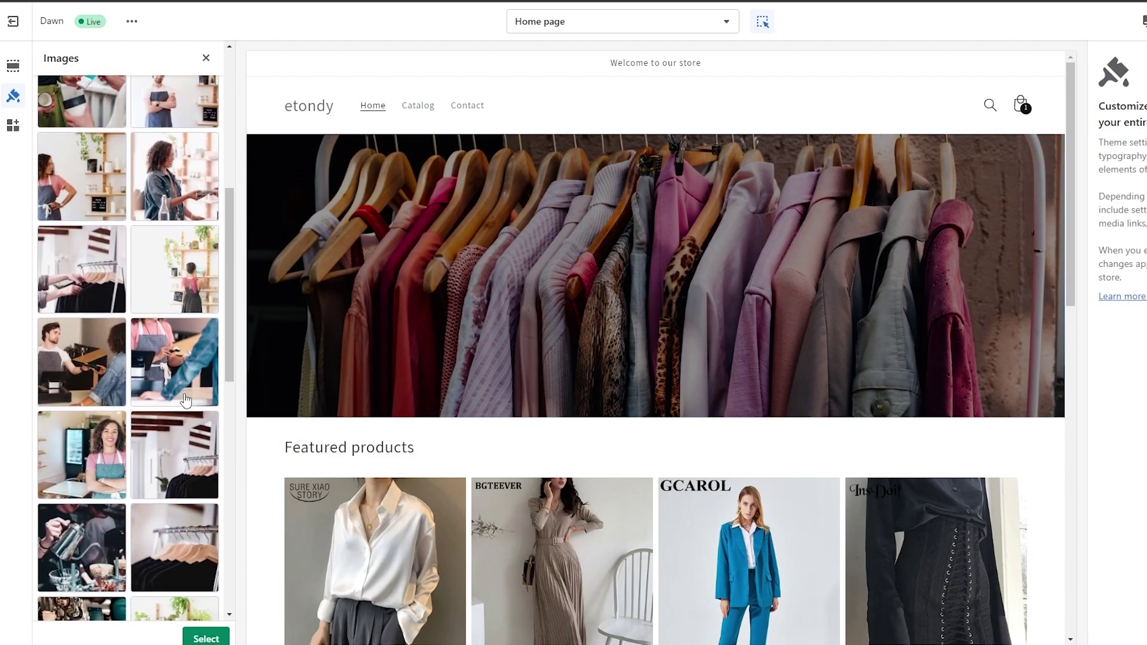
scroll(186, 400, "down", 1)
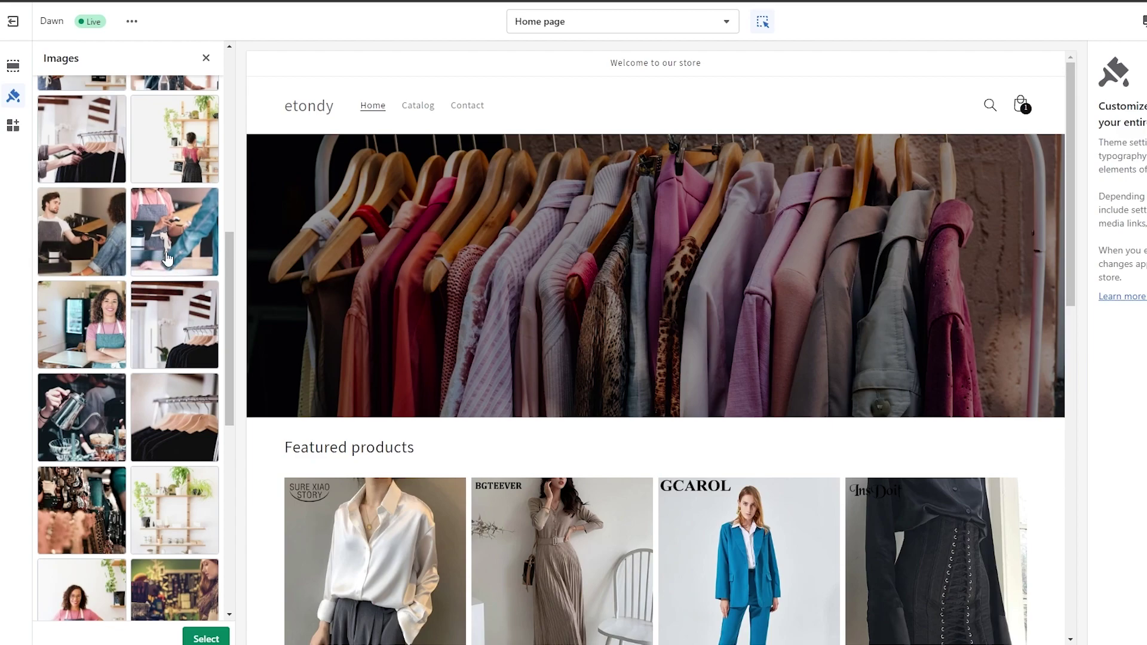
left_click(168, 258)
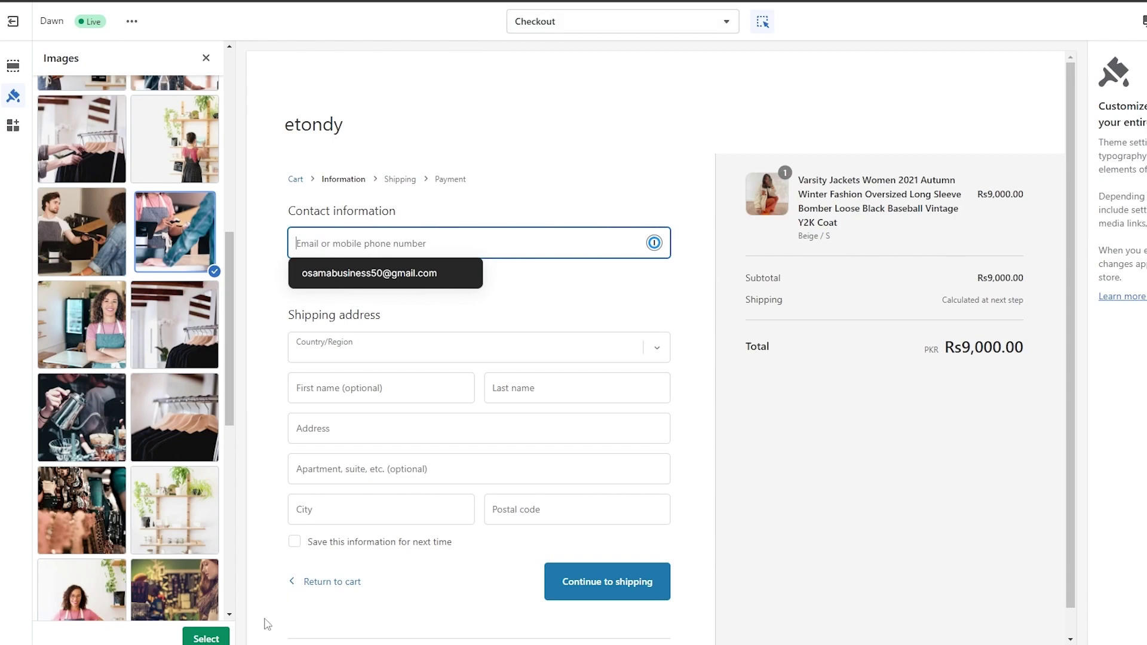
left_click(206, 637)
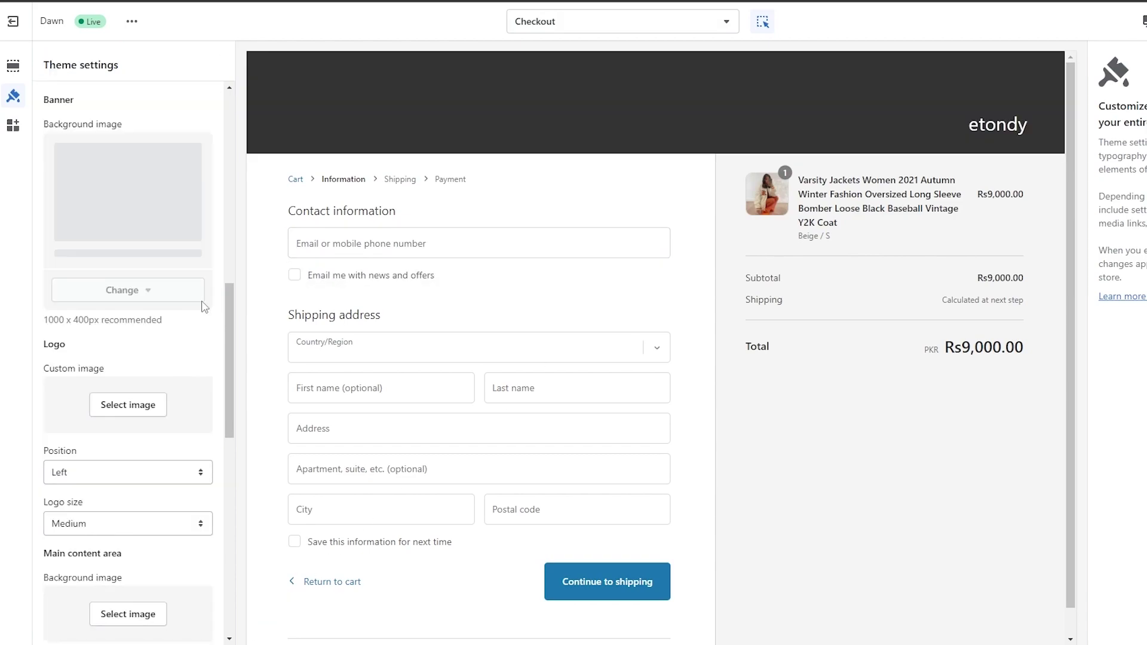
Add a focal point to the counter photo and save it, reframing the banner.
left_click(174, 227)
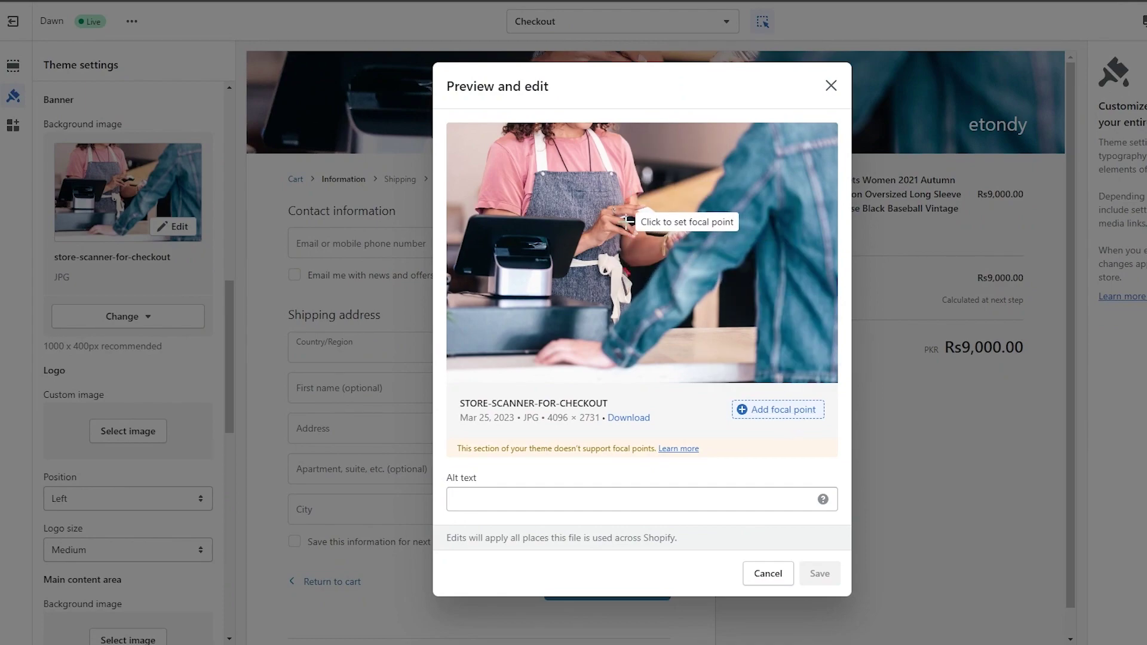
left_click(652, 218)
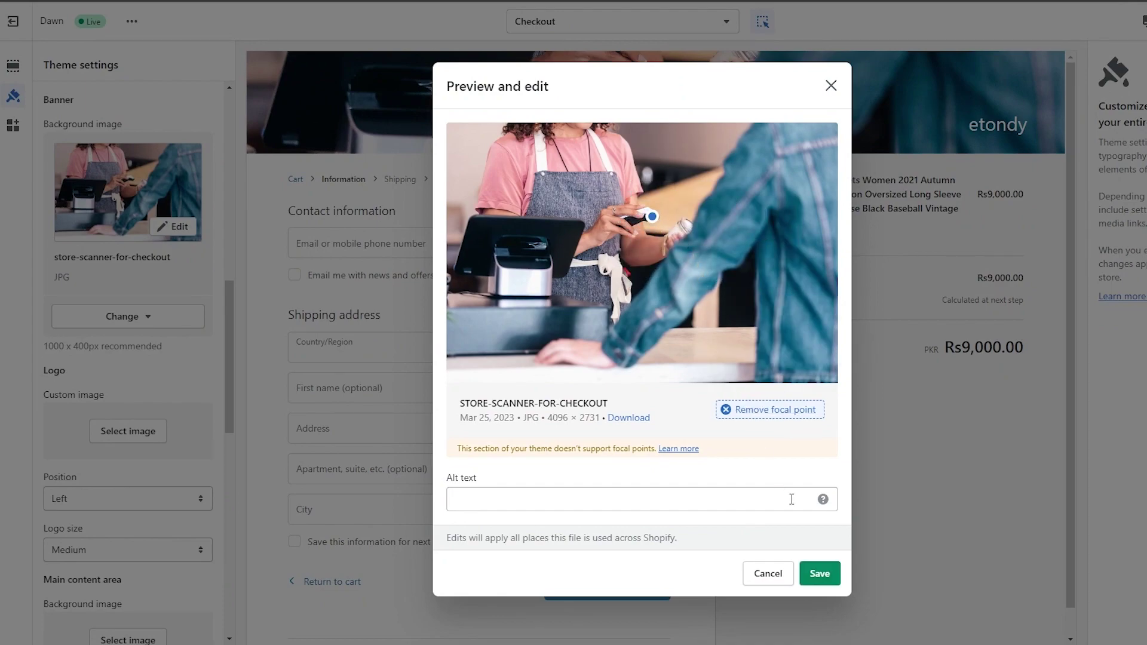
left_click(819, 573)
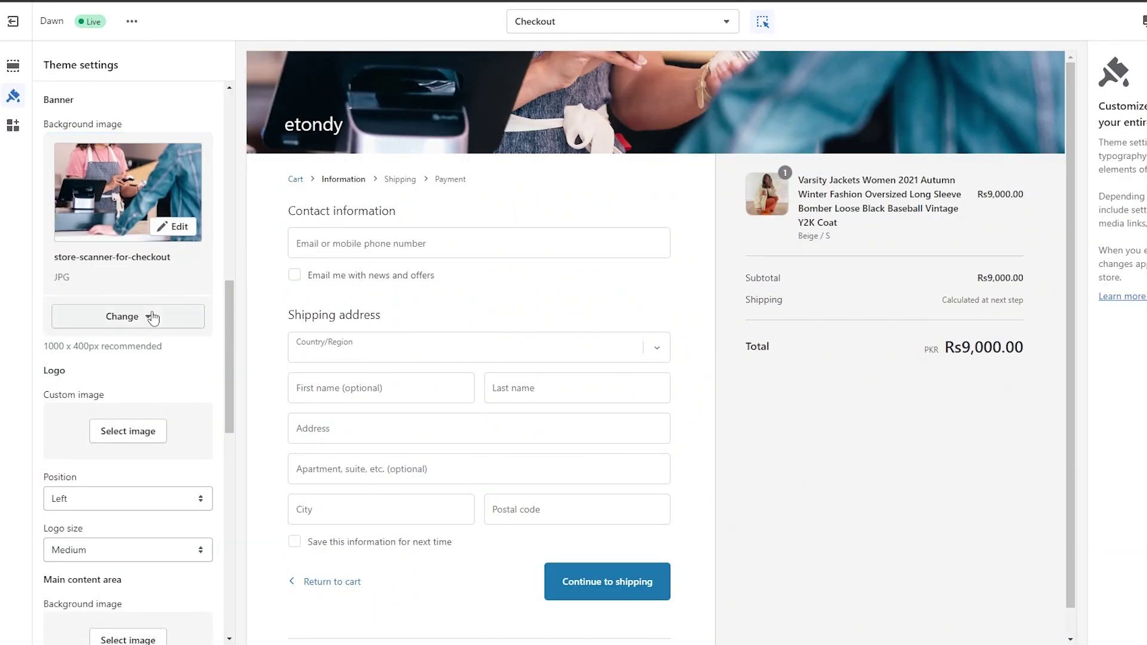
left_click(152, 316)
Replace the banner with the black SALE image, sale-lettering-close-up, from Shop Local.
left_click(124, 363)
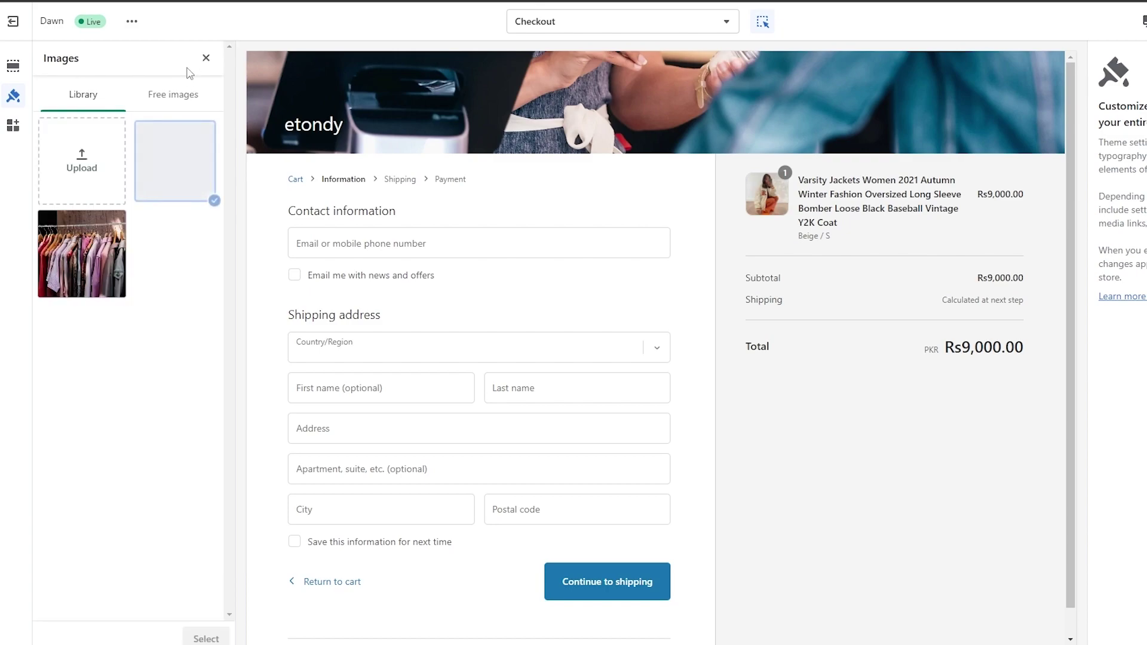
left_click(173, 94)
left_click(134, 289)
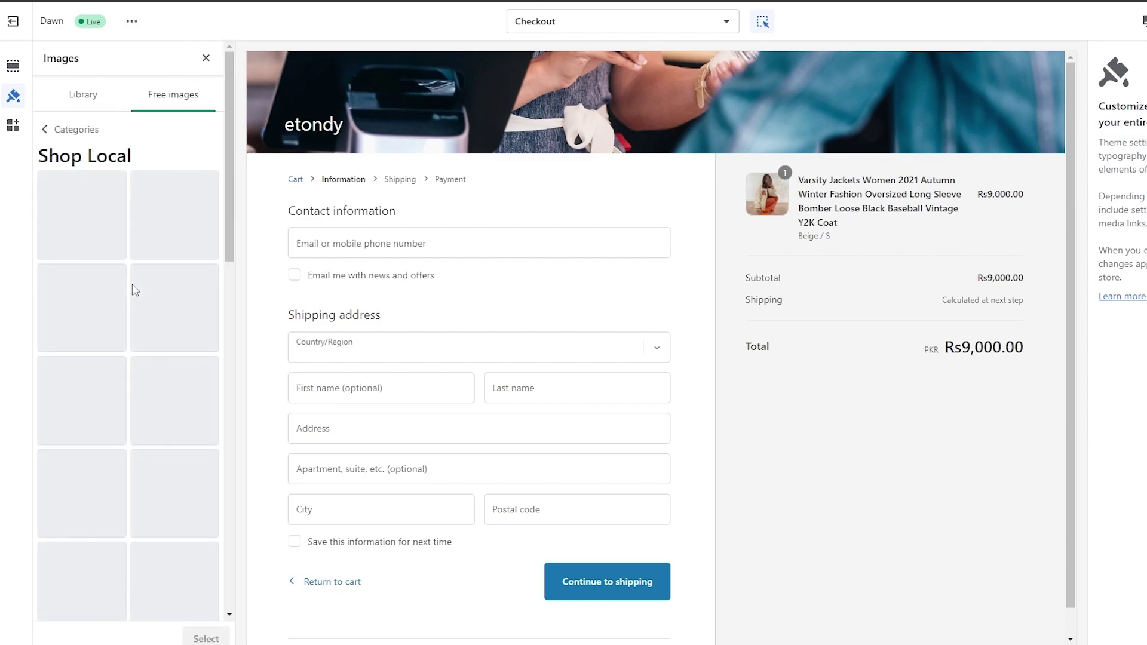
scroll(135, 284, "down", 10)
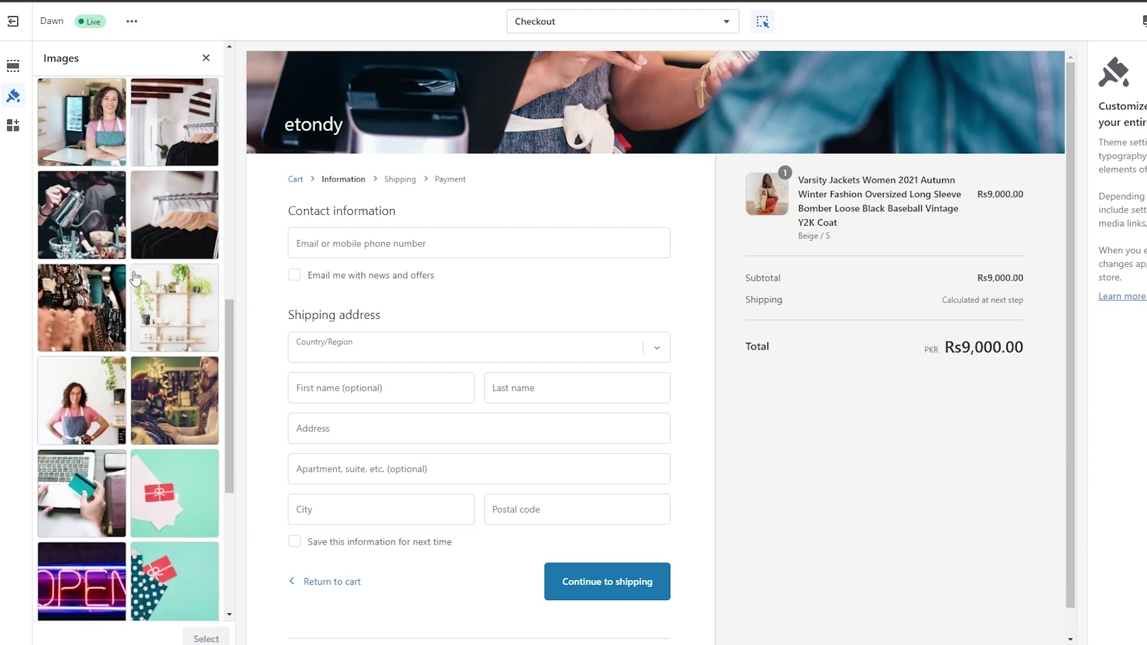
scroll(173, 452, "down", 5)
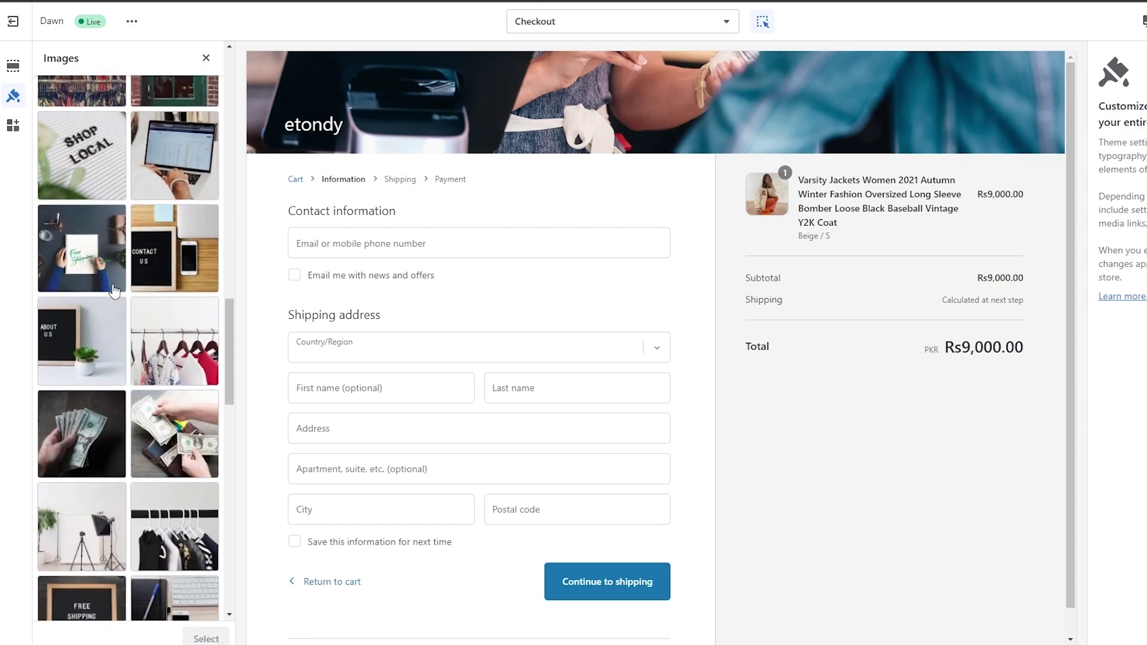
scroll(177, 429, "down", 3)
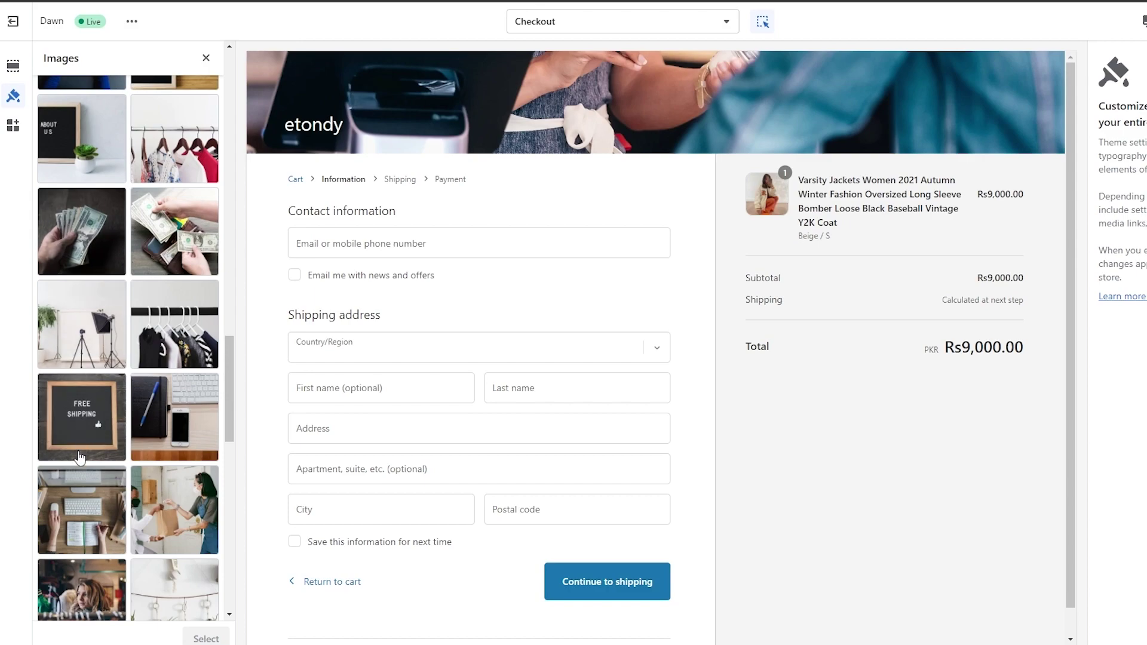
scroll(81, 458, "down", 5)
scroll(81, 456, "down", 7)
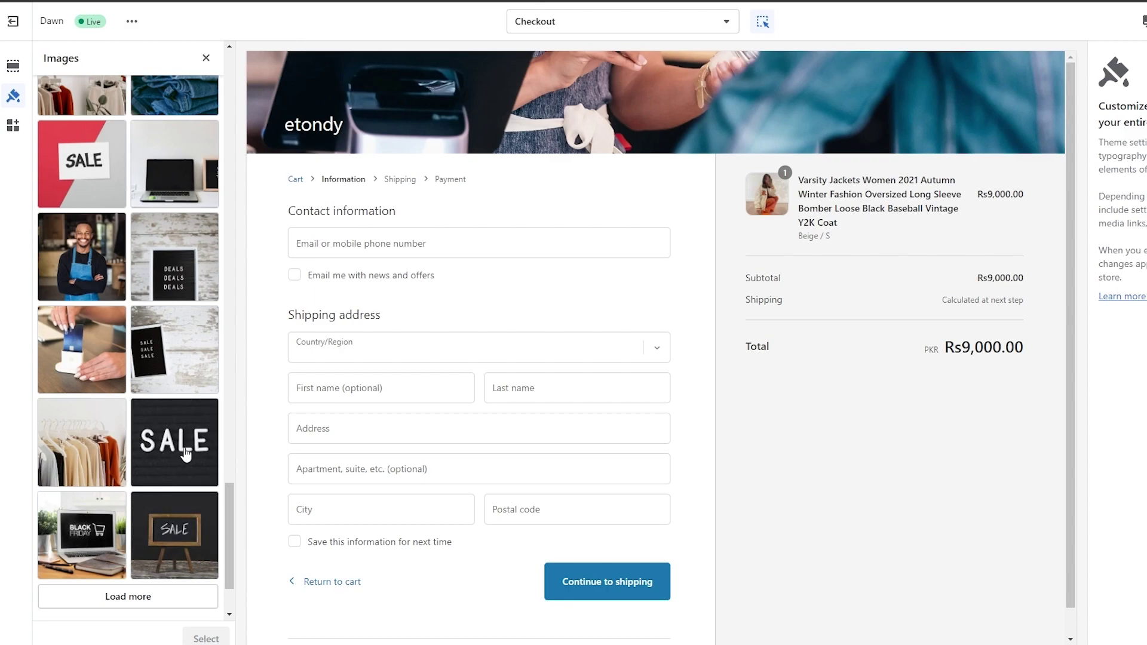
left_click(185, 466)
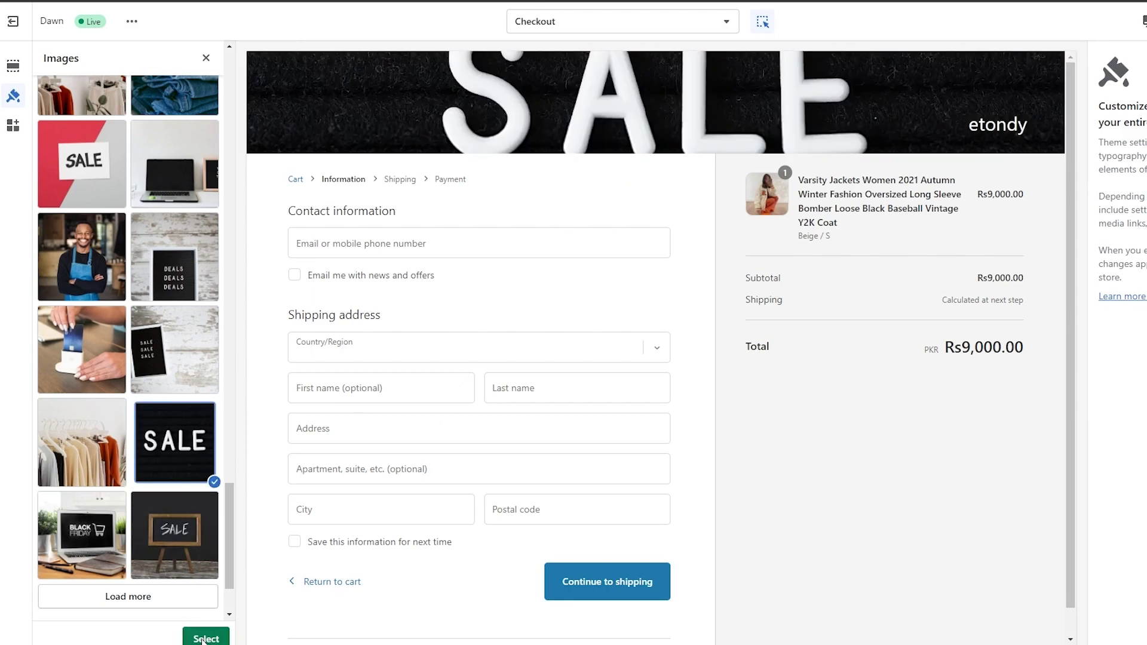
left_click(203, 640)
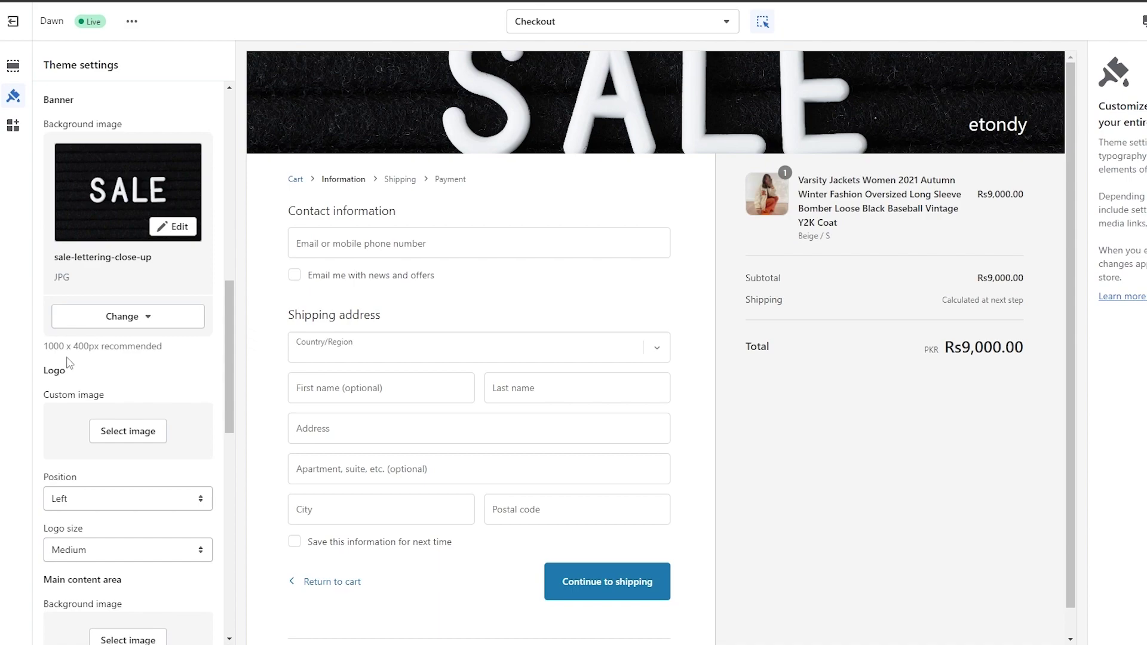
scroll(174, 431, "down", 3)
scroll(149, 436, "up", 2)
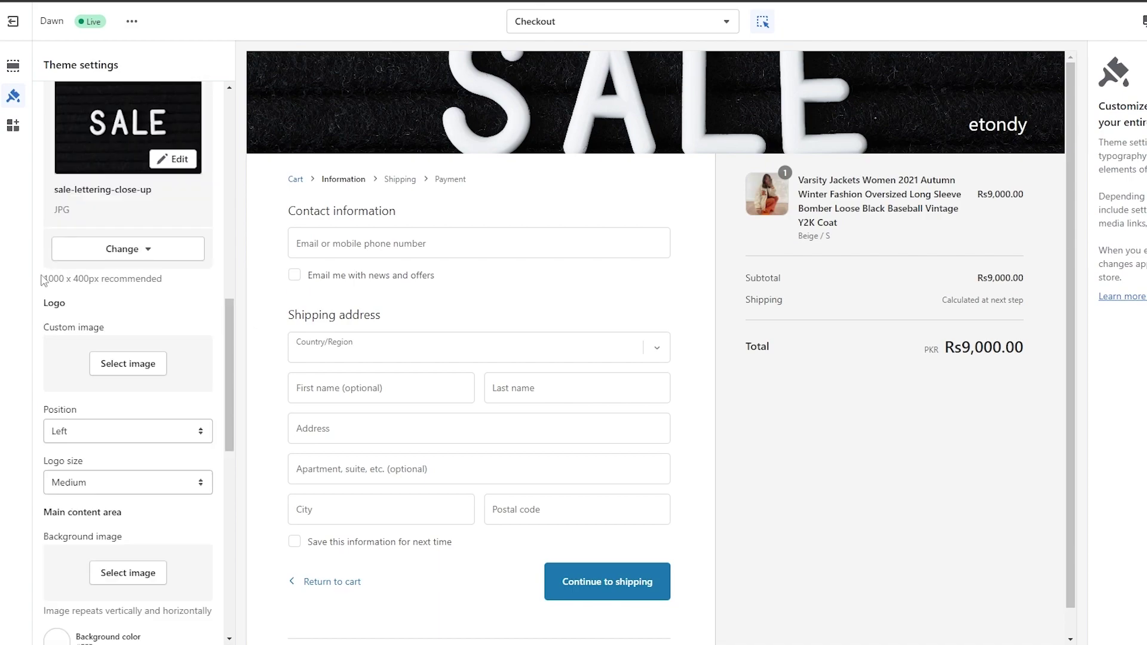
left_click_drag(43, 279, 85, 278)
left_click(137, 301)
left_click(83, 489)
left_click(63, 524)
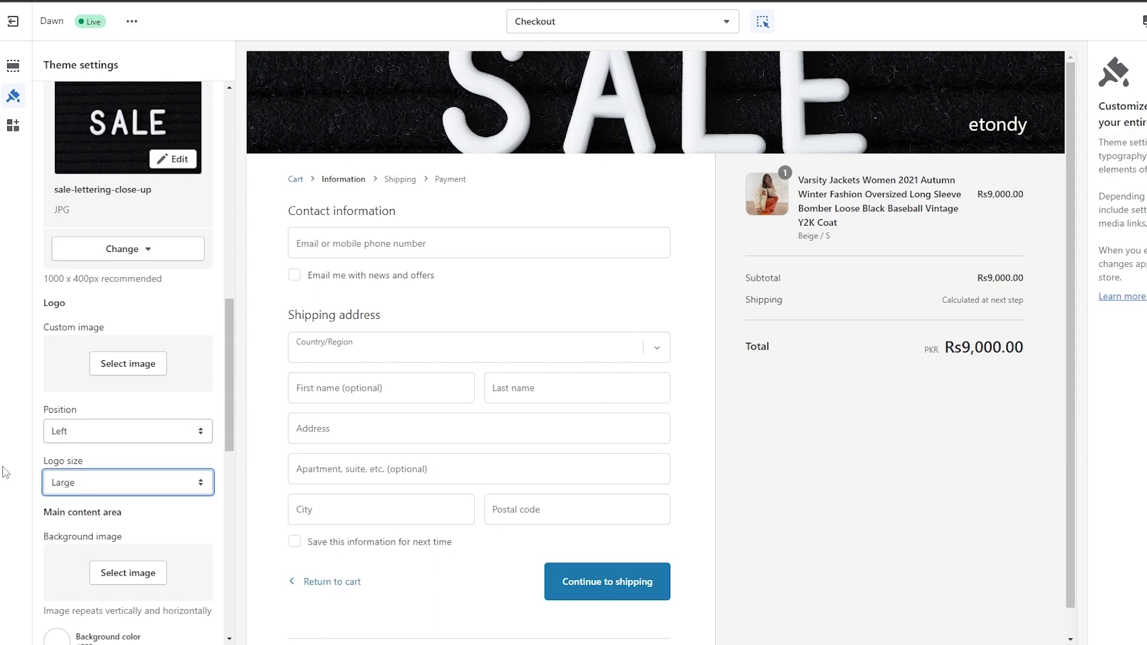
left_click(109, 486)
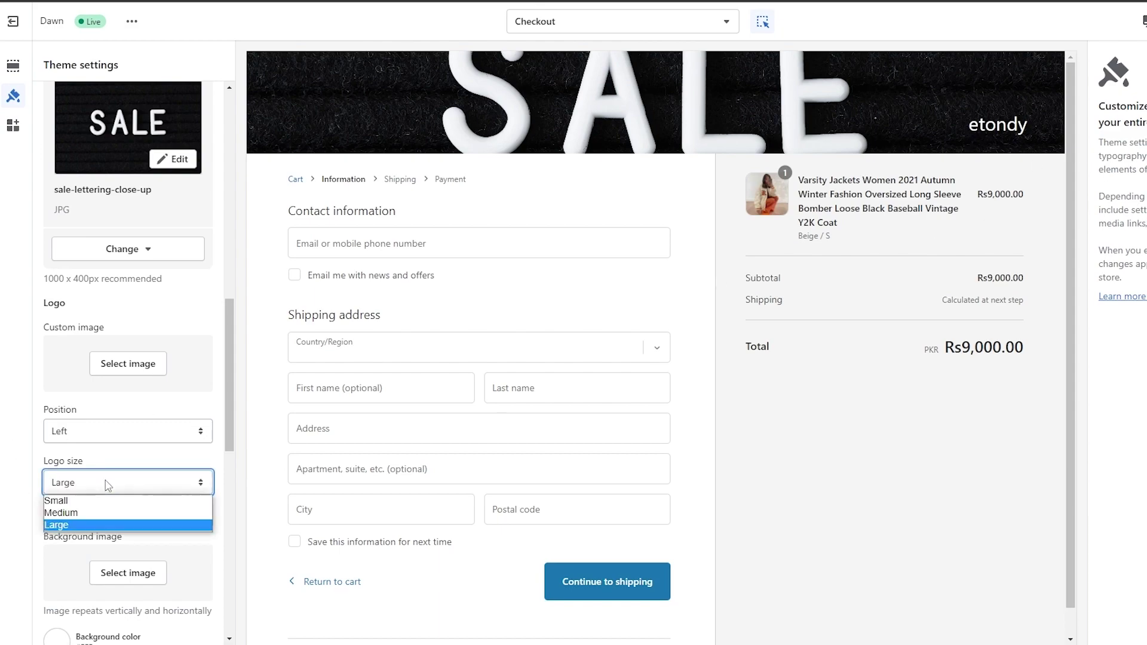
left_click(87, 500)
left_click(86, 487)
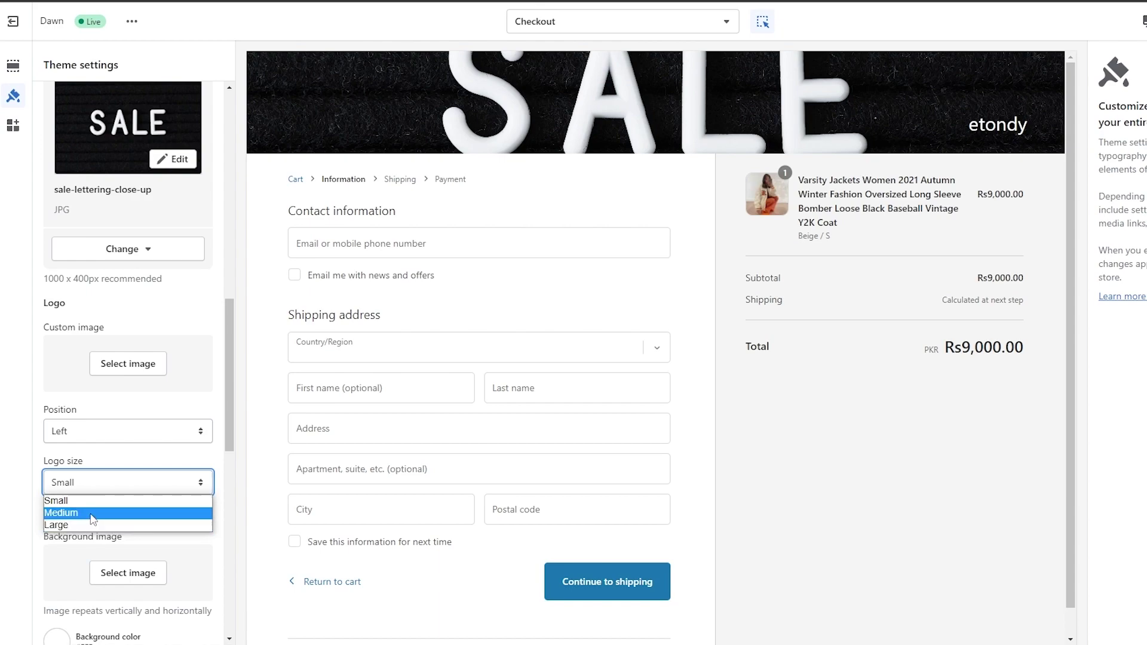
left_click(91, 512)
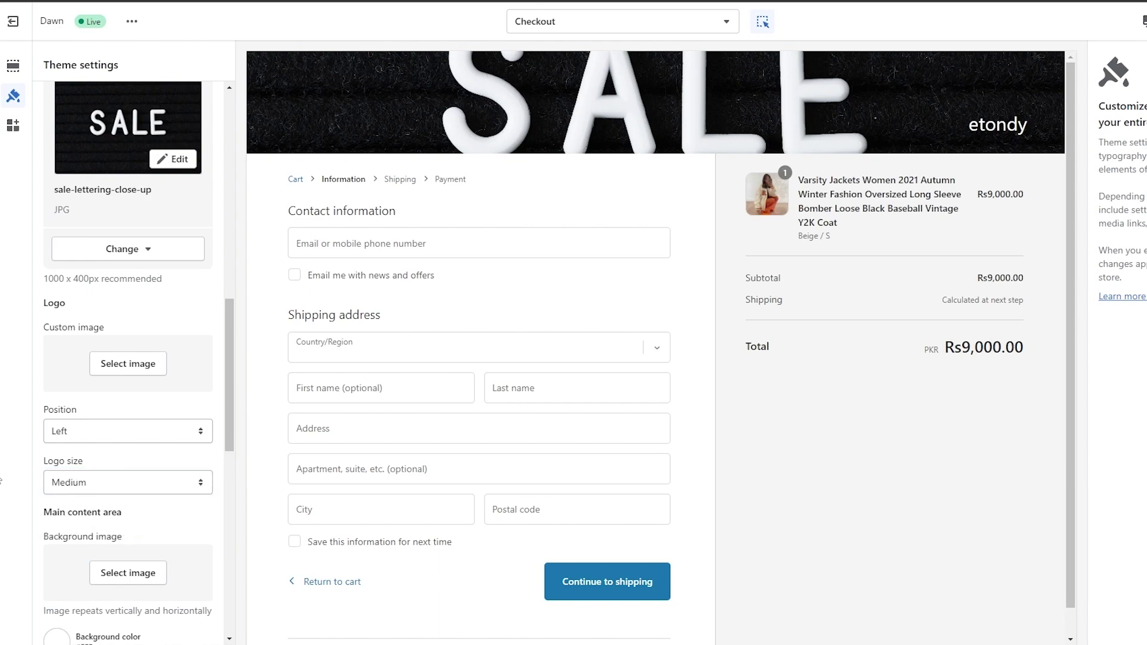
scroll(120, 538, "down", 2)
scroll(153, 460, "down", 3)
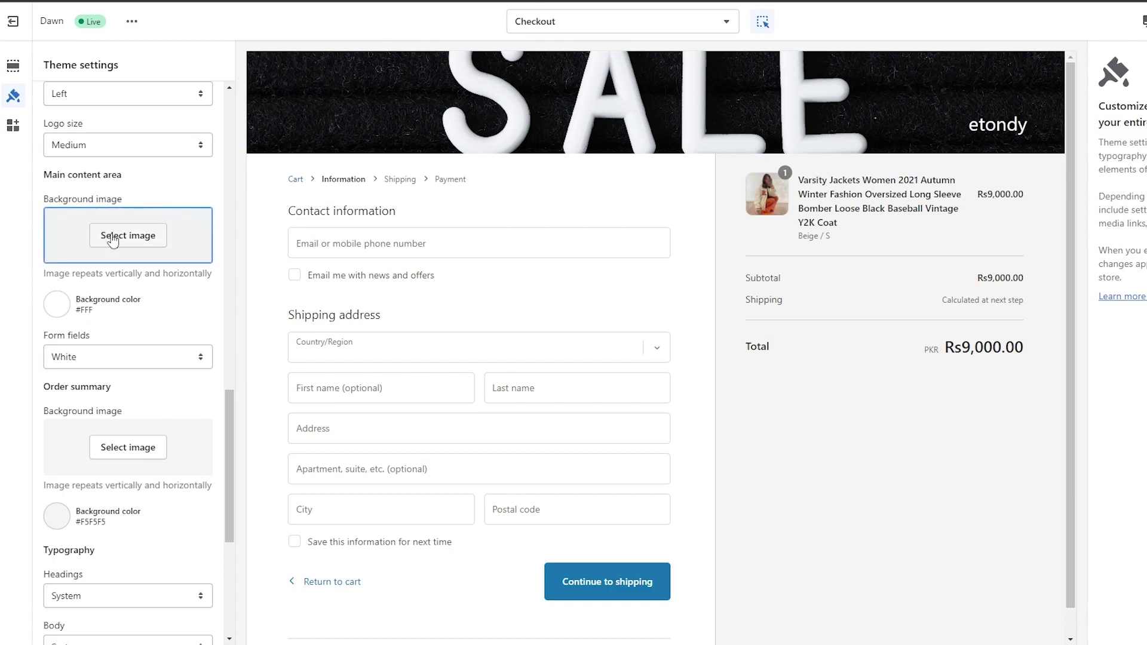
Try a library photo, then the mint gift stock image, as the main content background.
left_click(113, 236)
left_click(99, 260)
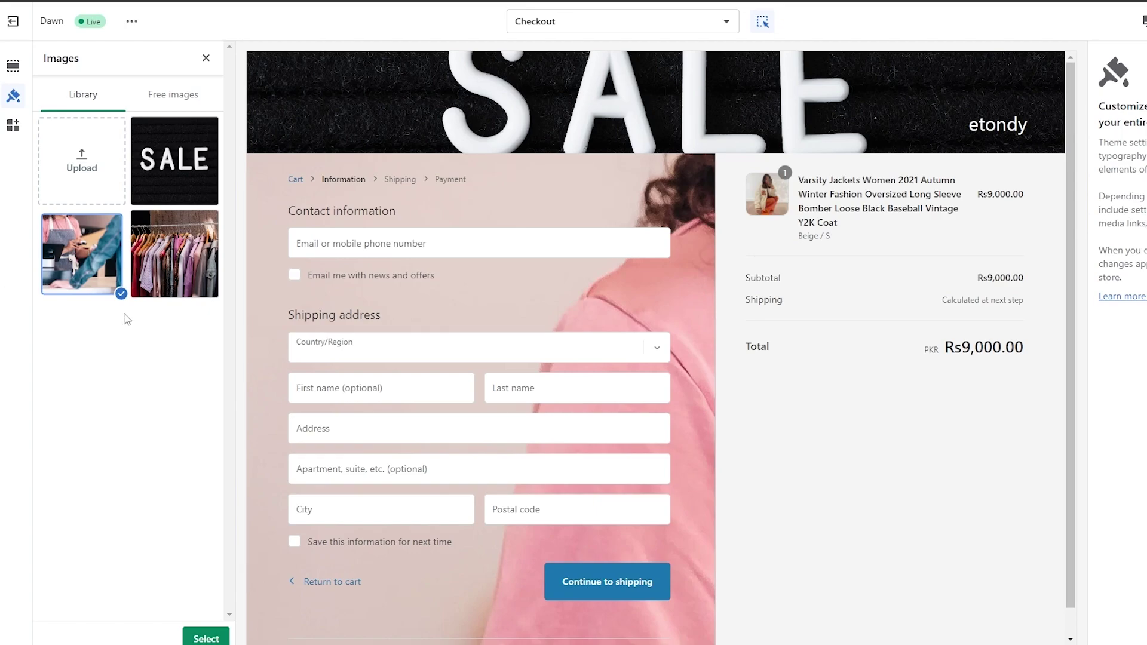
left_click(164, 104)
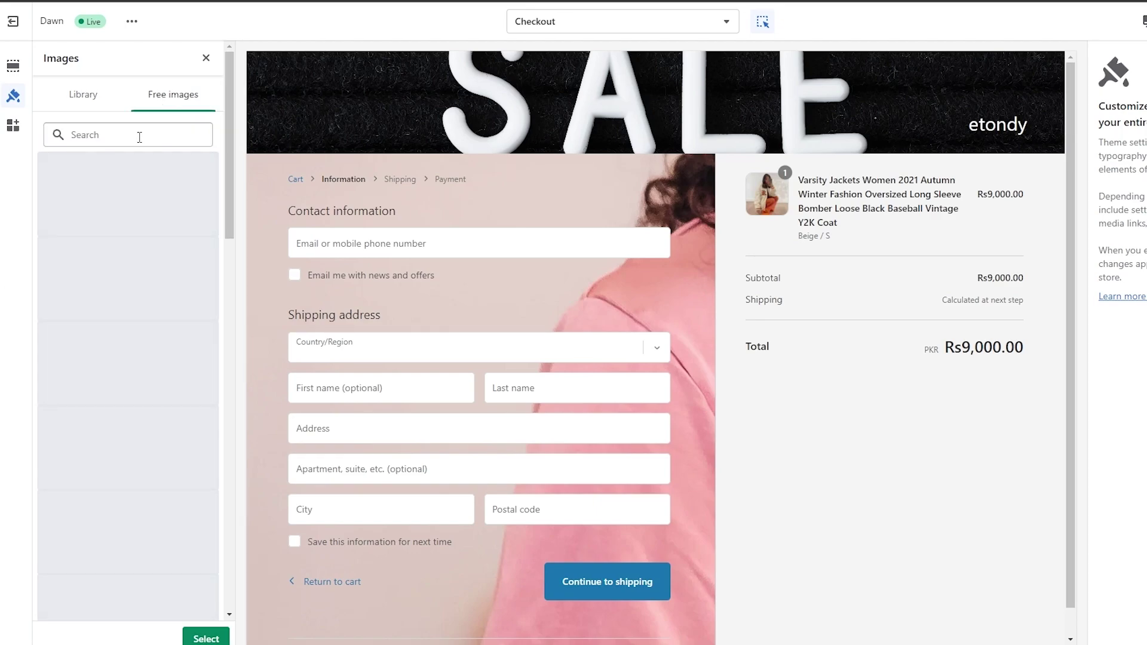
scroll(131, 421, "down", 7)
scroll(131, 421, "down", 10)
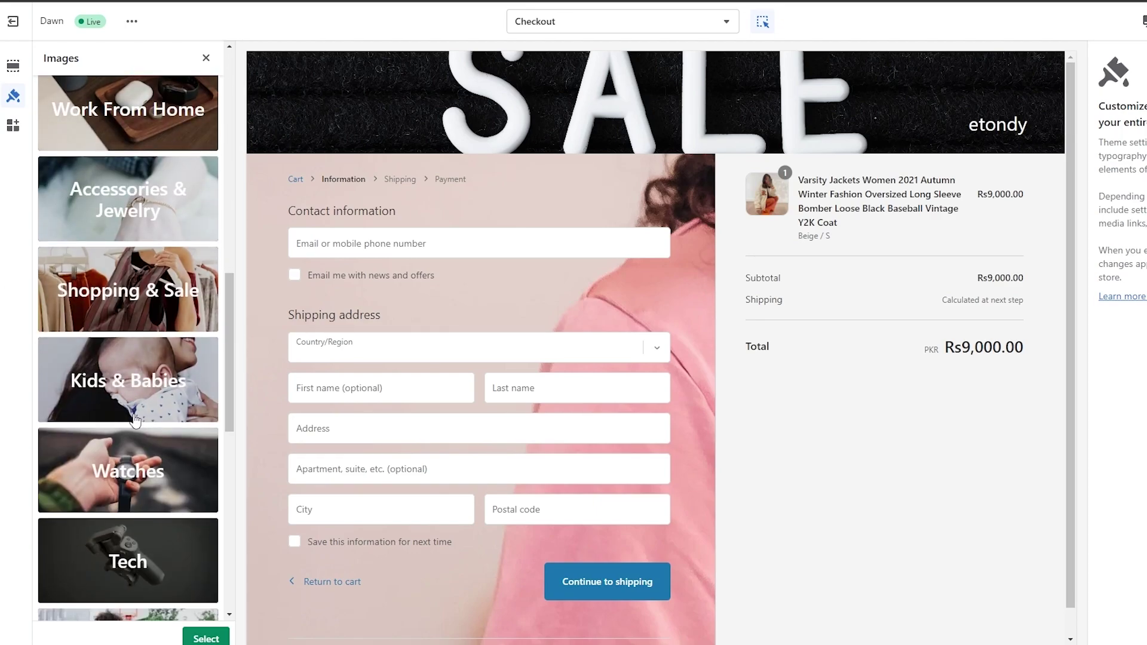
scroll(137, 415, "down", 4)
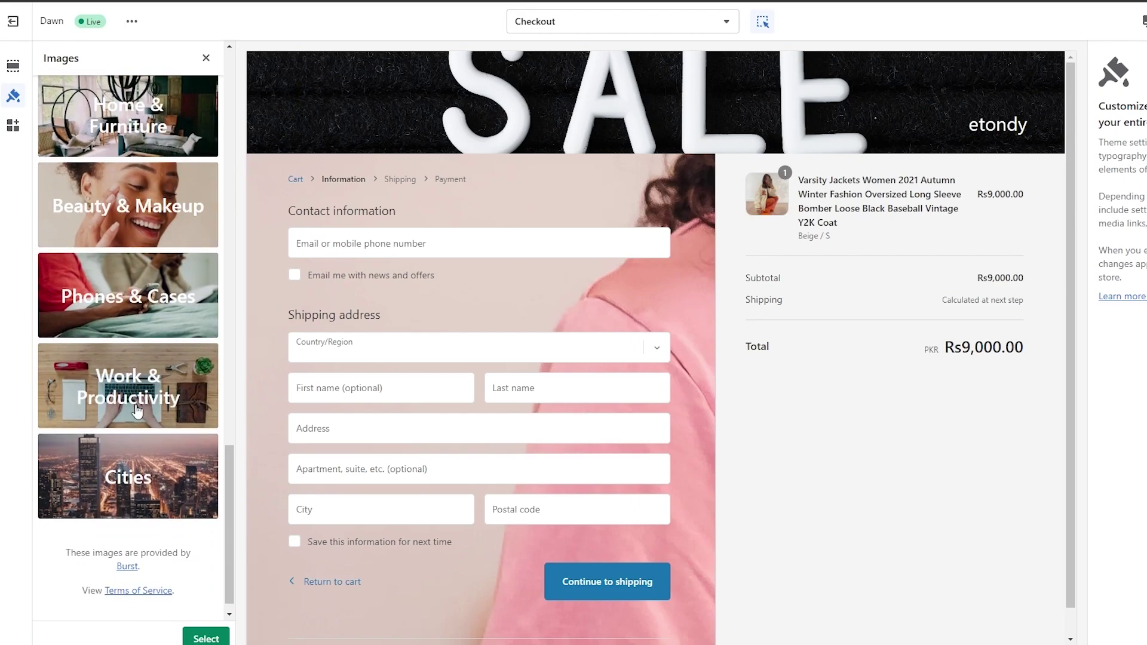
scroll(162, 403, "up", 2)
left_click(162, 402)
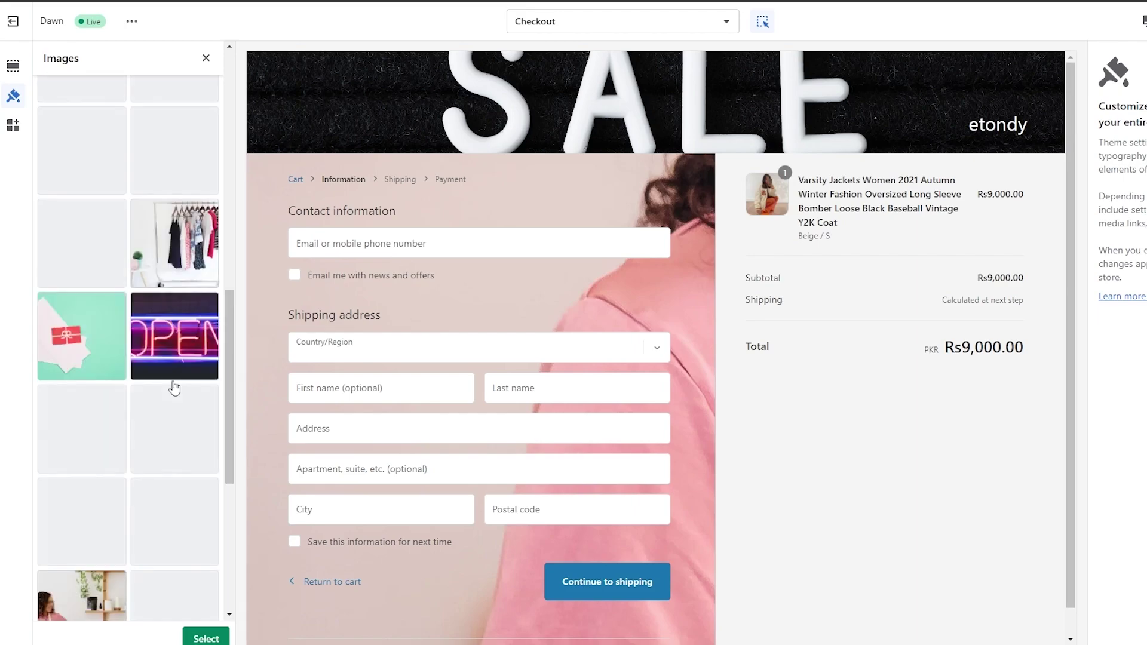
left_click(89, 357)
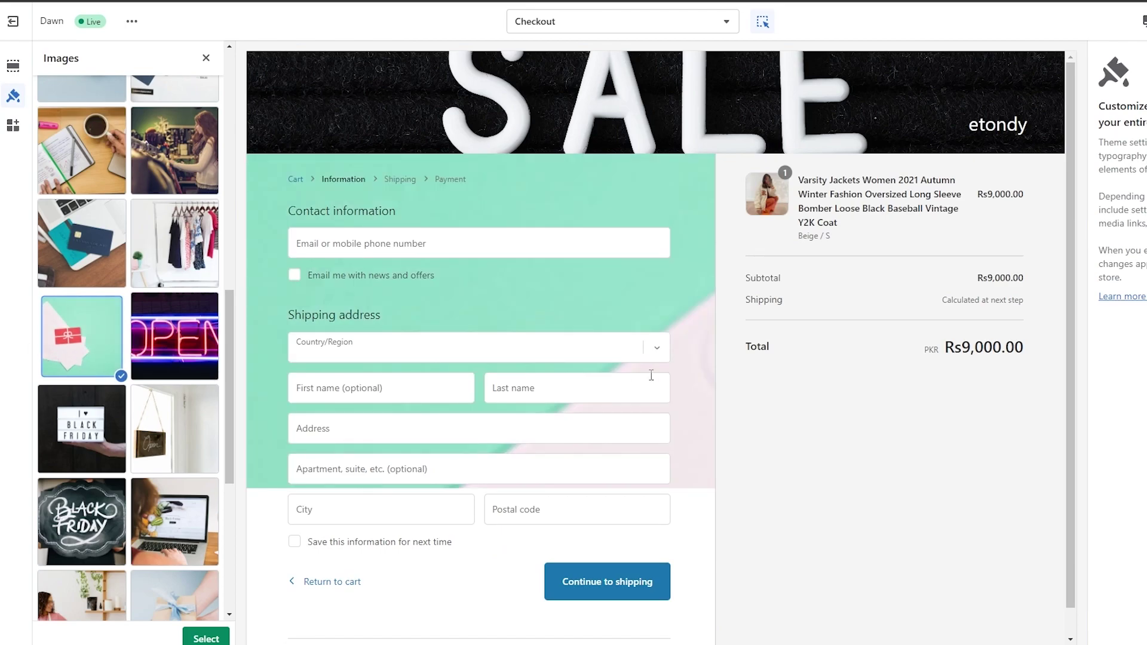
Load more free images and compare the polka-dot and pink gift-box backgrounds.
scroll(134, 536, "down", 2)
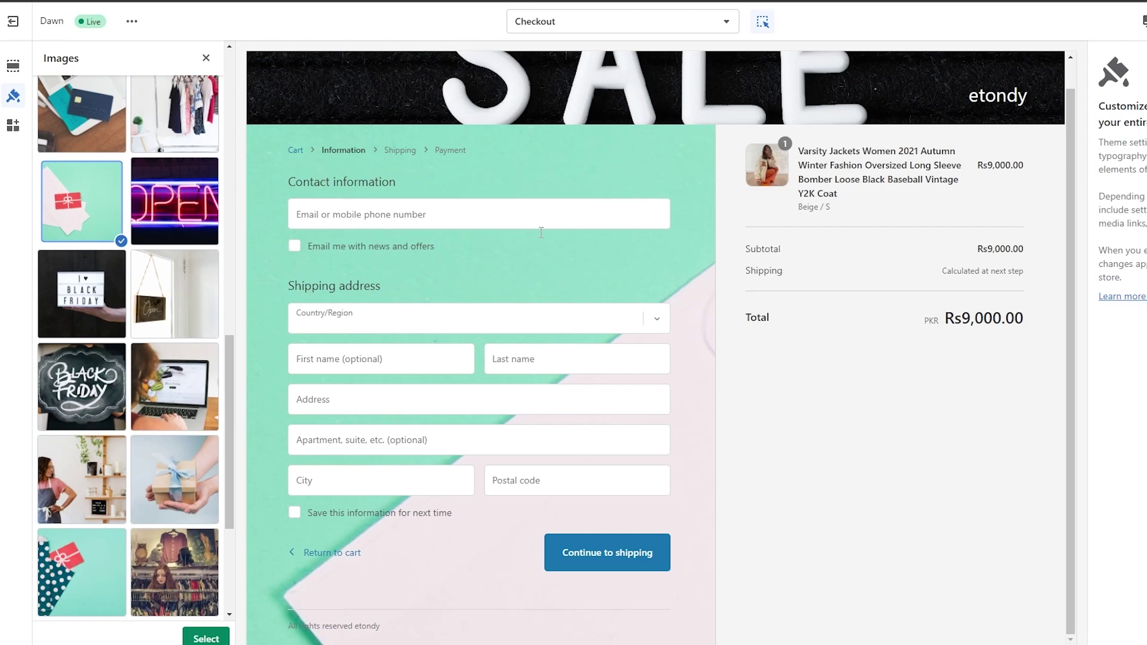
scroll(265, 533, "up", 1)
scroll(123, 331, "up", 3)
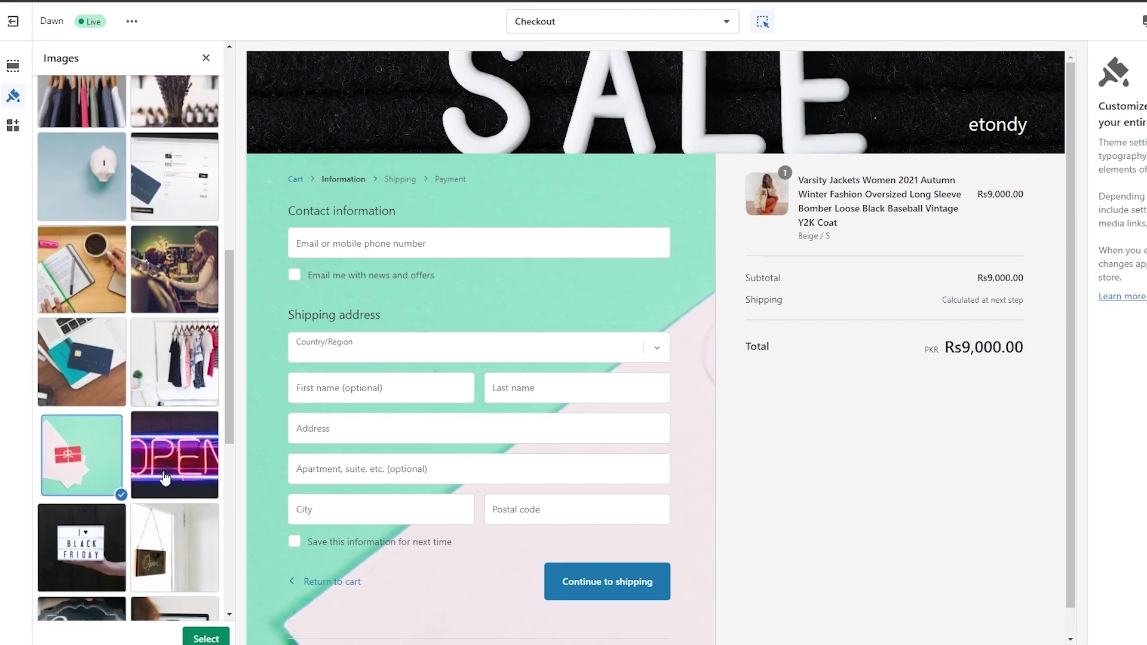
scroll(122, 330, "down", 6)
left_click(108, 525)
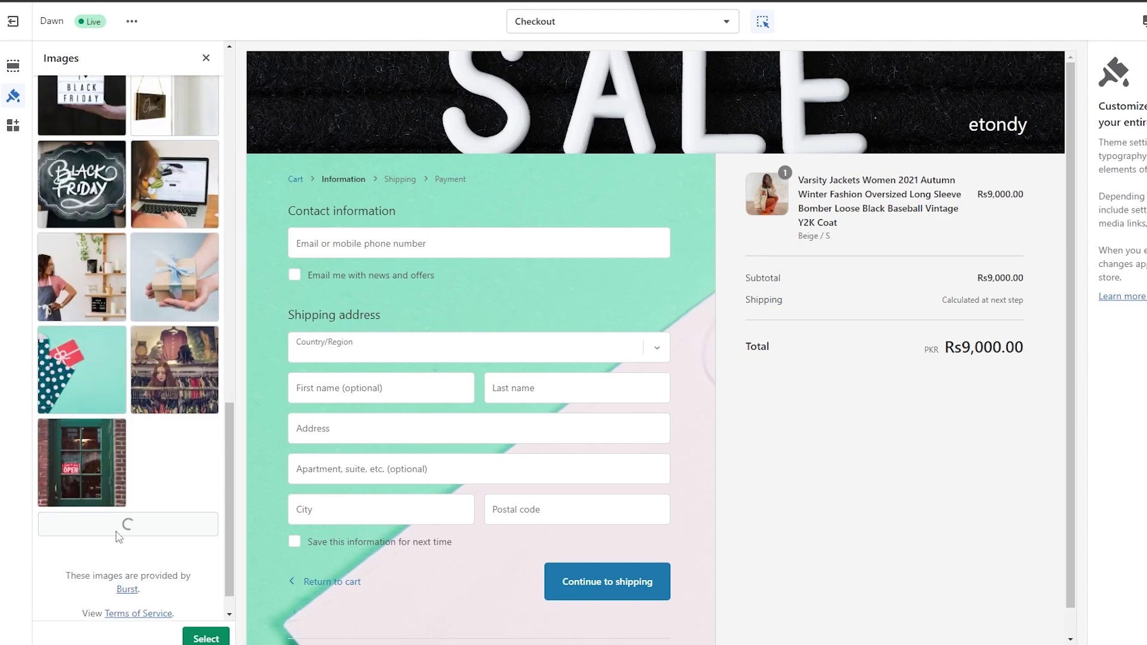
scroll(94, 374, "down", 1)
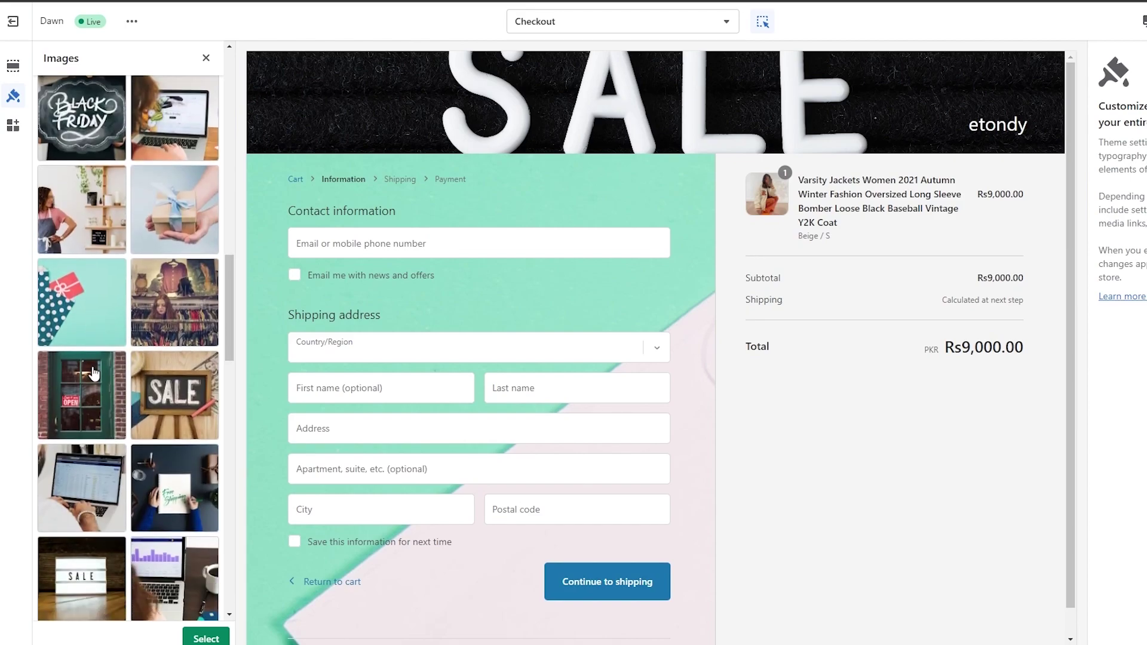
left_click(96, 331)
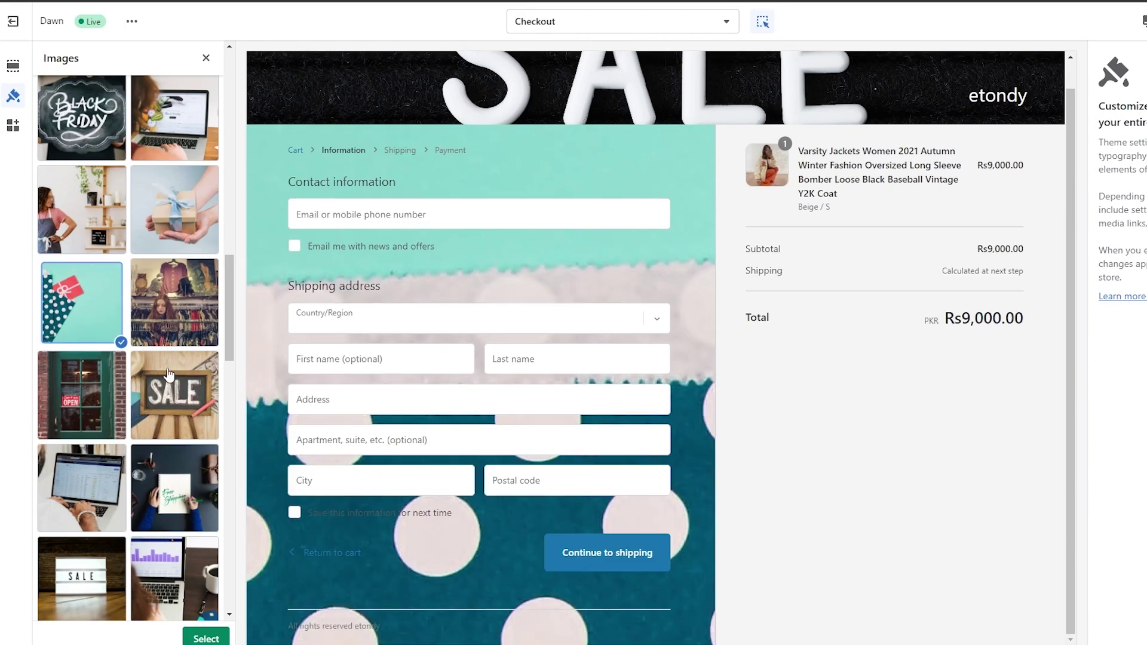
scroll(115, 448, "down", 2)
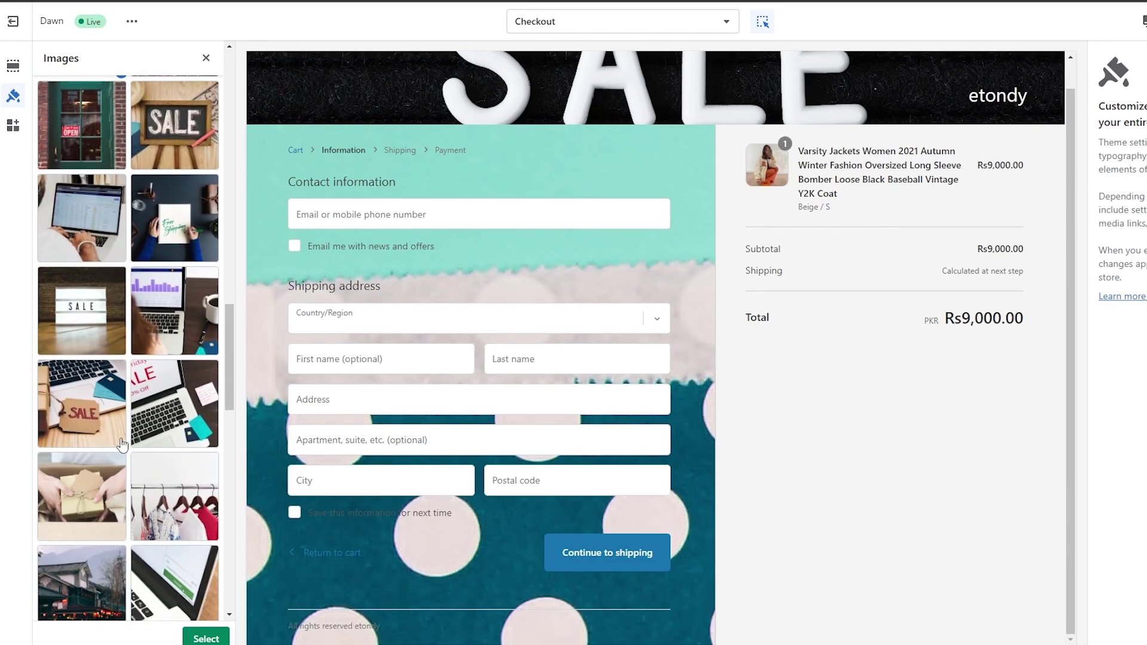
scroll(156, 422, "down", 5)
left_click(187, 306)
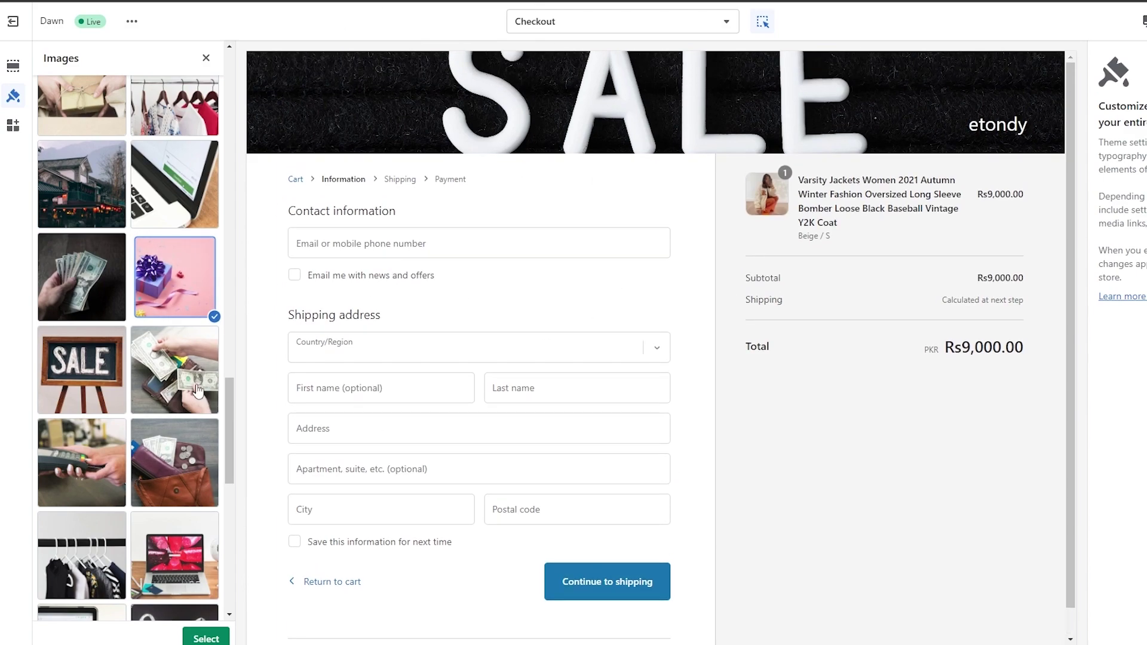
Apply the pink wrapped-present gift image as the main content area background.
scroll(141, 476, "down", 8)
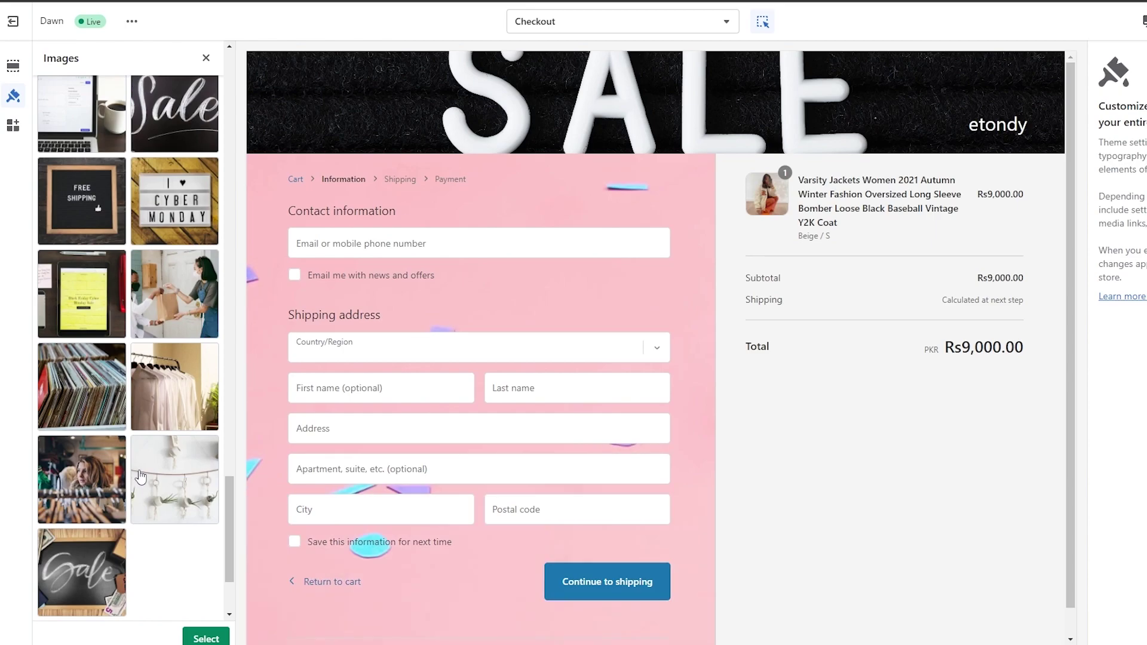
scroll(141, 476, "down", 2)
scroll(139, 476, "up", 4)
scroll(138, 475, "up", 4)
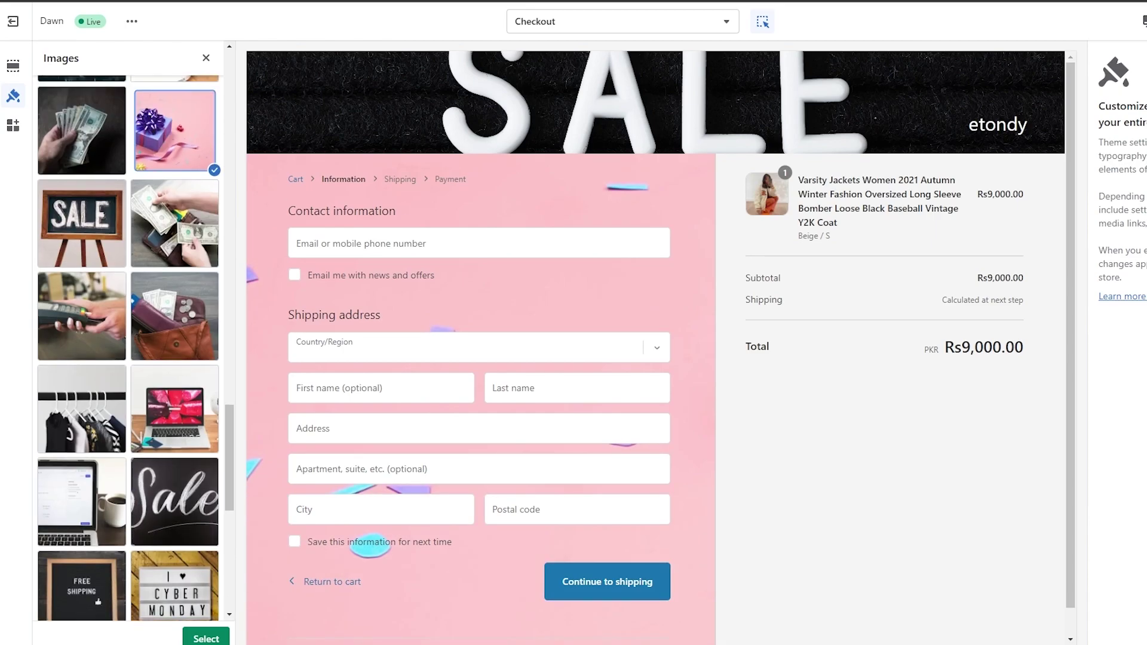
left_click(206, 639)
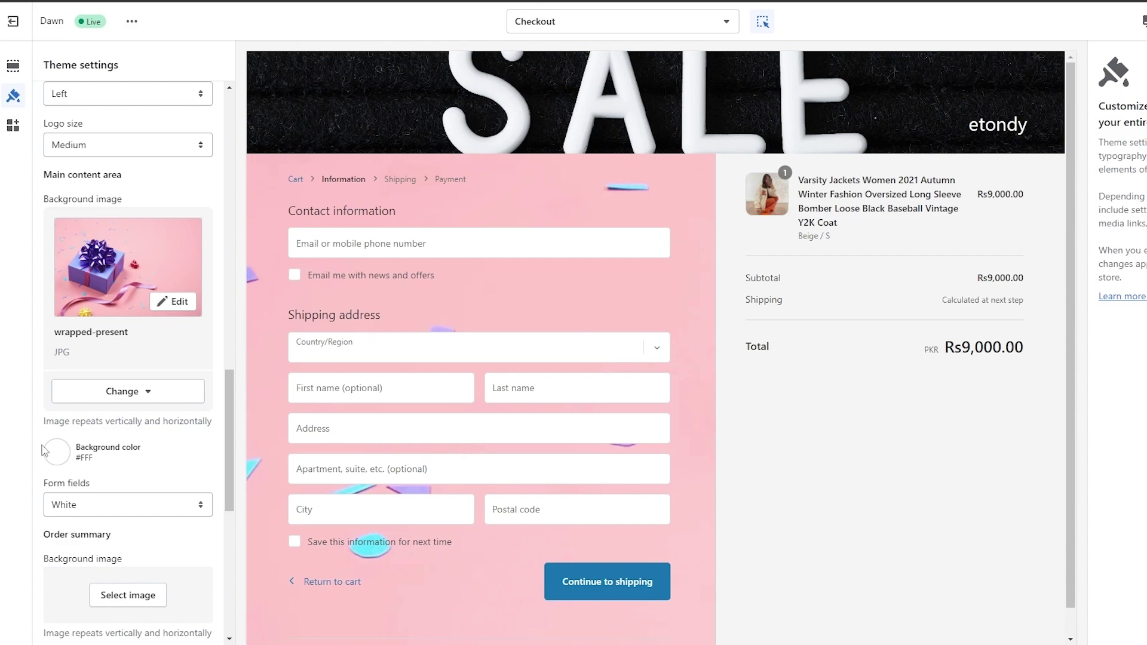
scroll(141, 410, "down", 5)
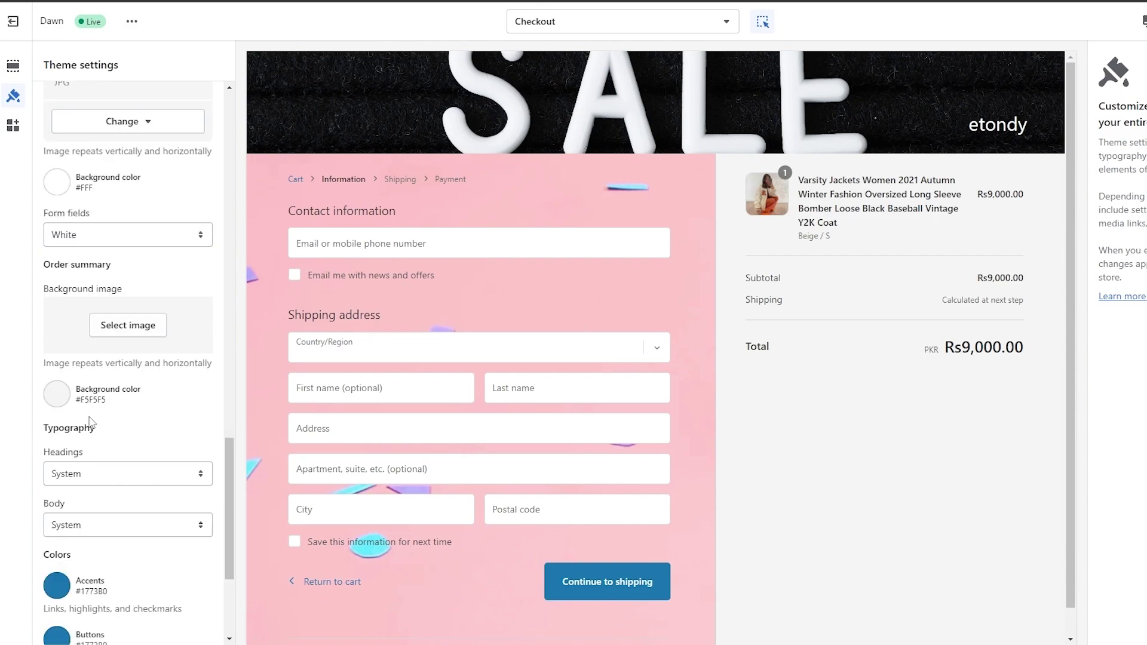
scroll(87, 377, "down", 2)
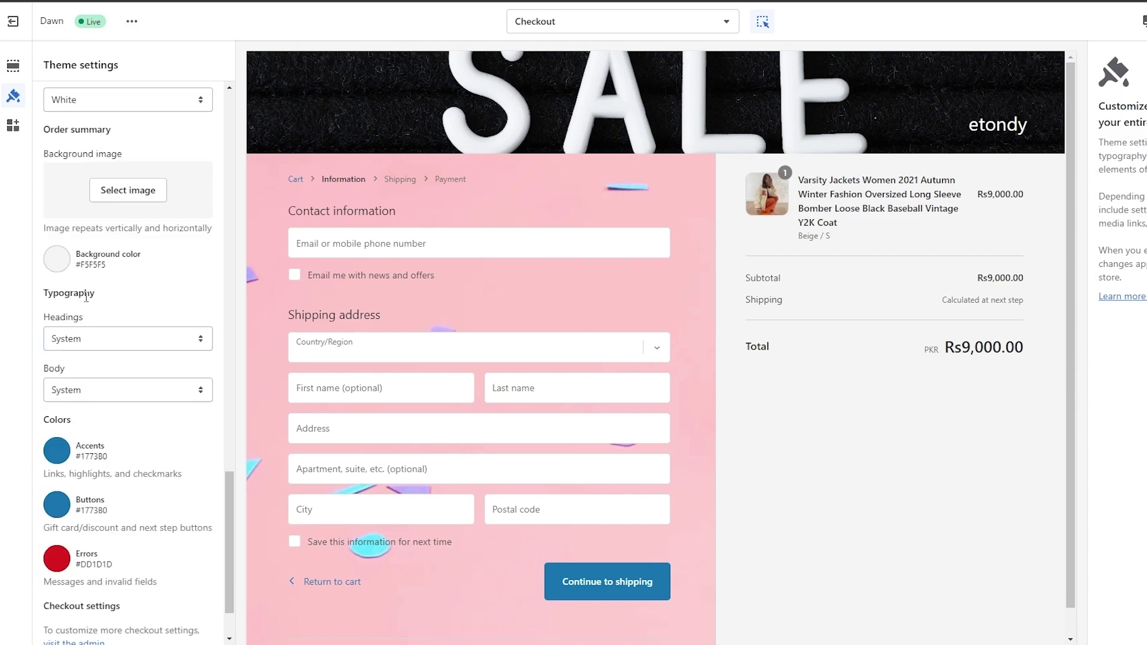
scroll(89, 317, "up", 4)
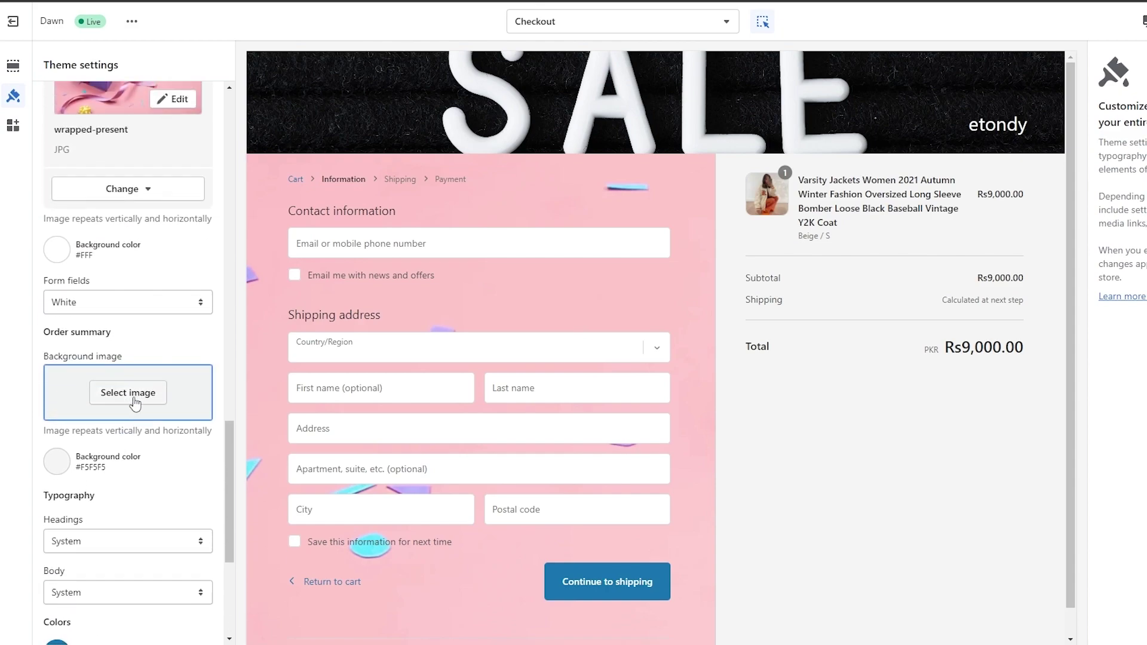
left_click(136, 400)
left_click(96, 263)
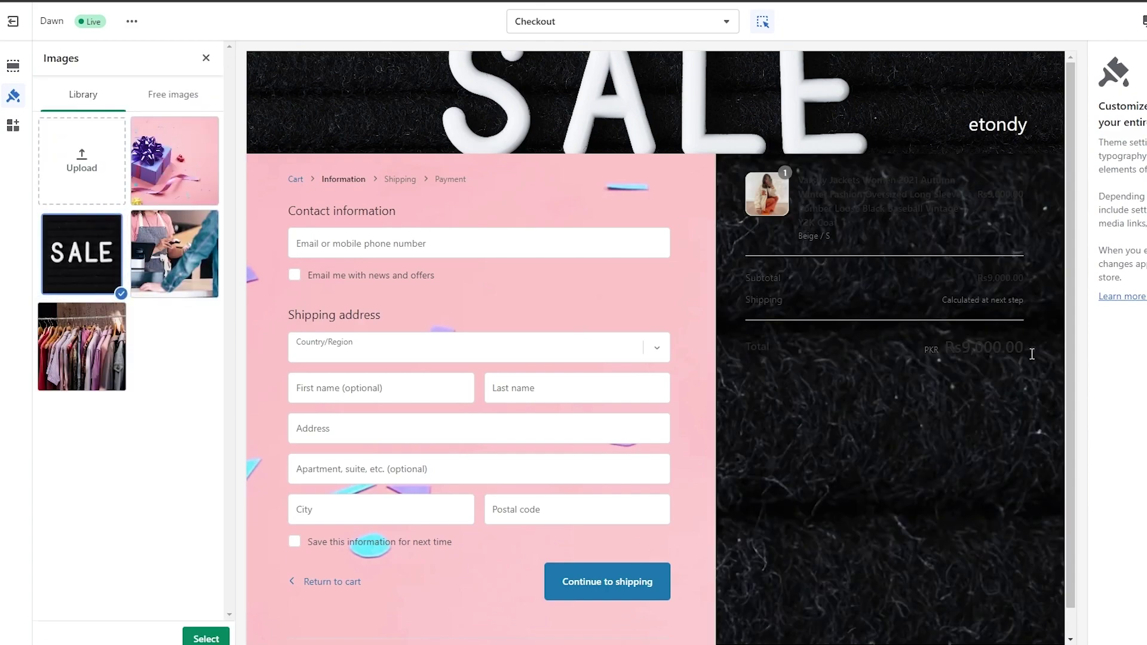
left_click(208, 192)
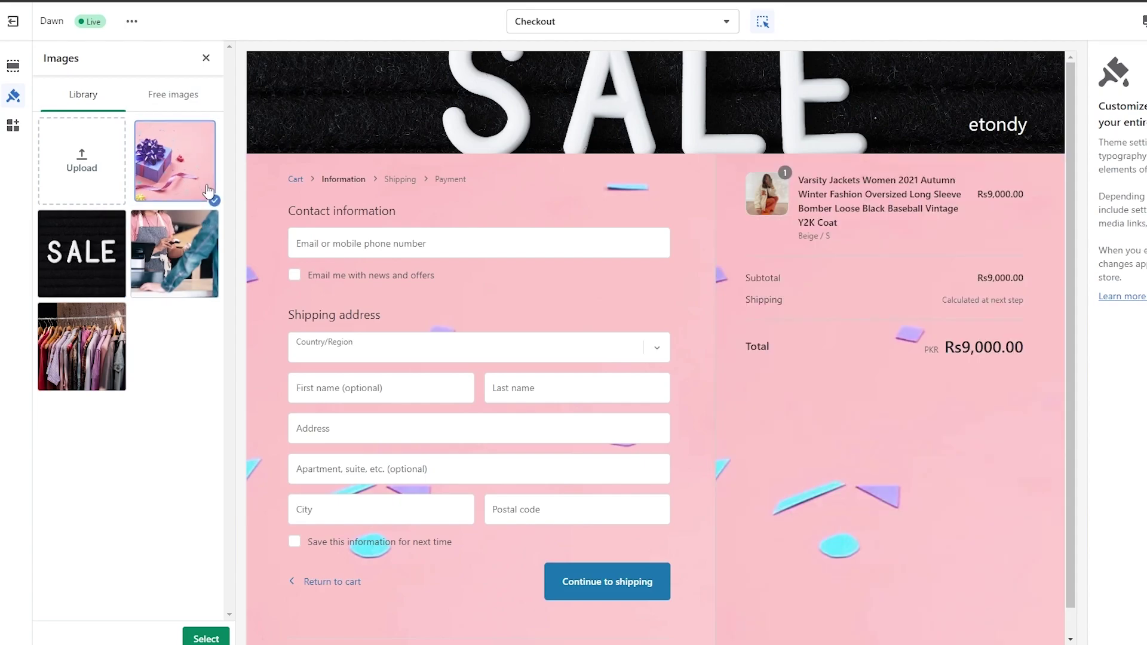
left_click(180, 95)
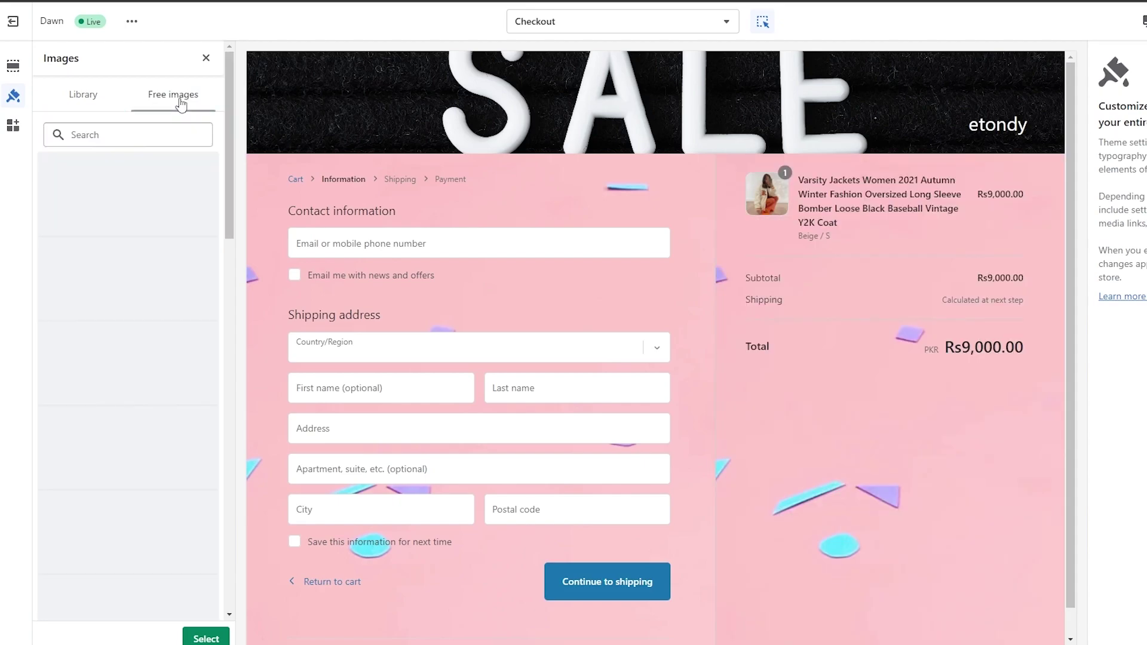
left_click(78, 102)
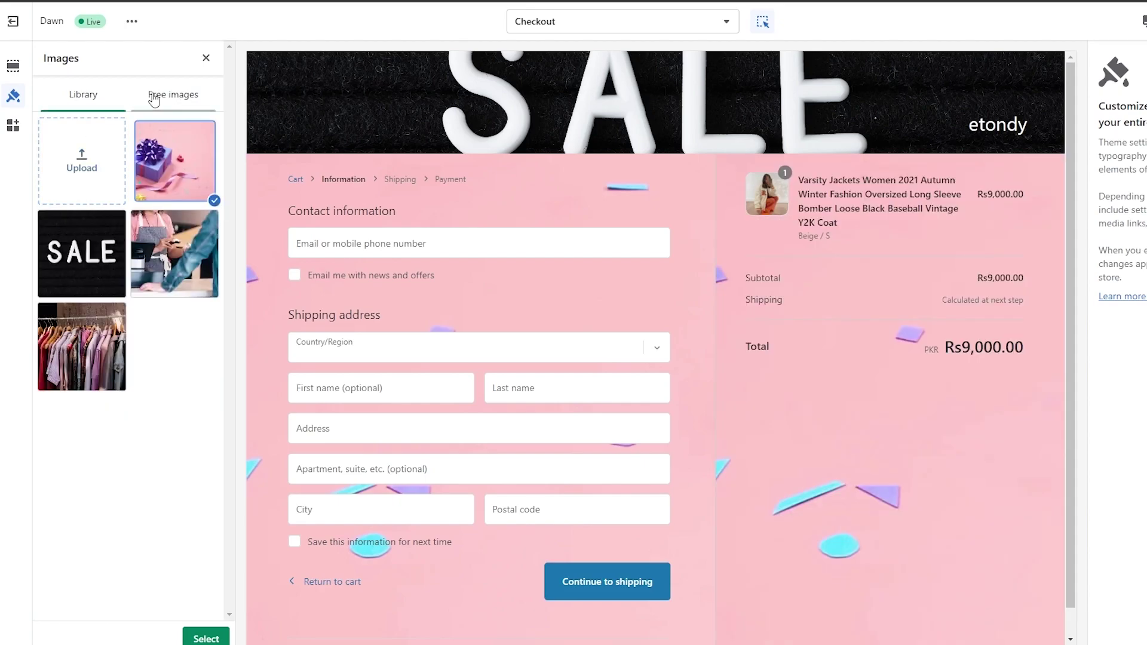
left_click(151, 95)
scroll(153, 510, "down", 3)
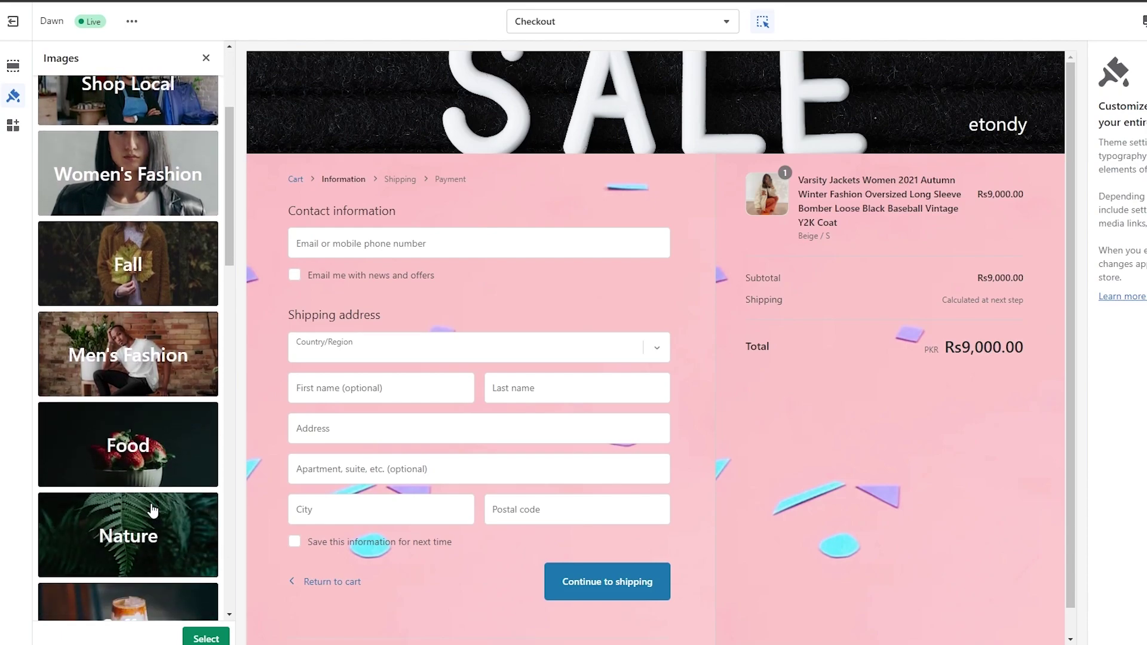
scroll(150, 496, "down", 8)
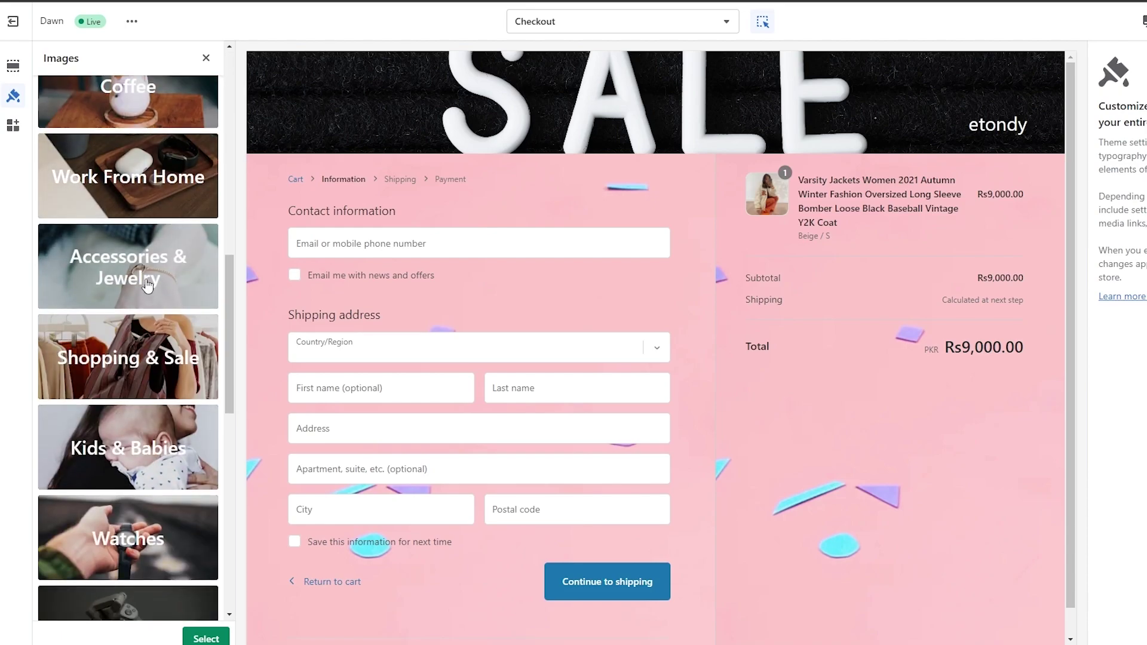
left_click(145, 287)
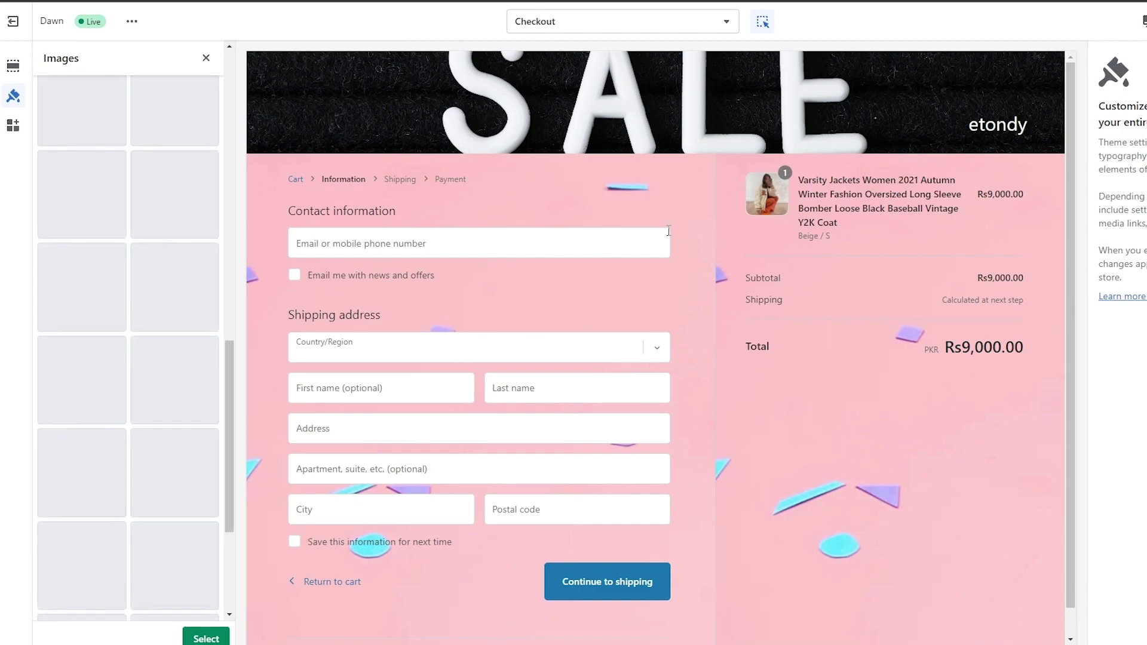
scroll(167, 410, "down", 3)
scroll(167, 410, "up", 10)
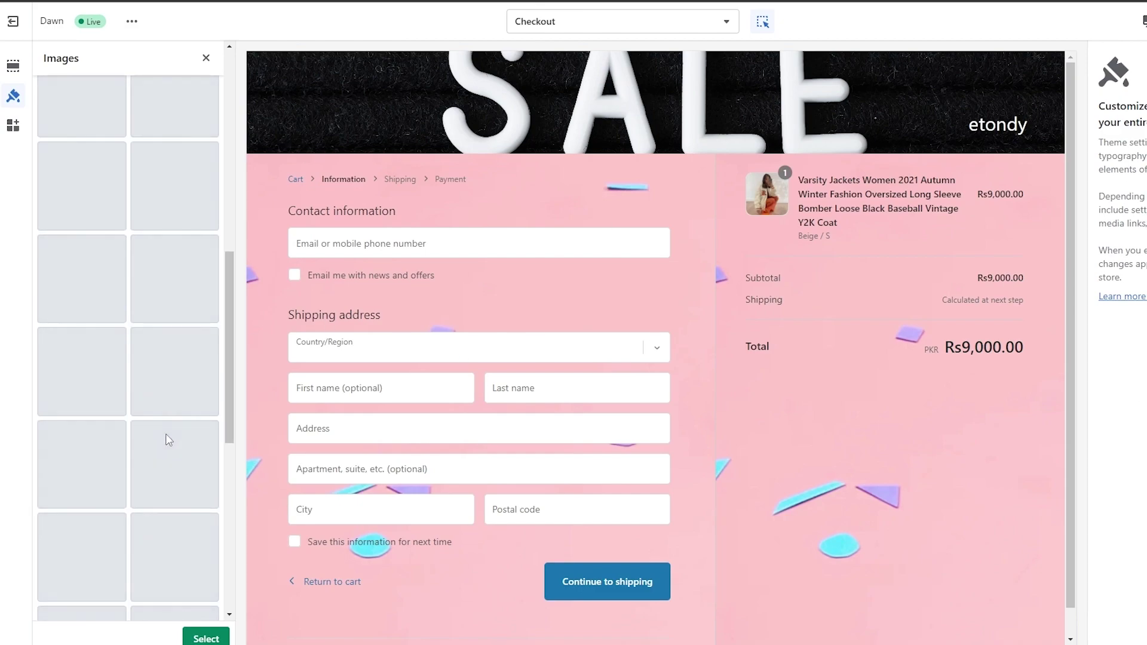
scroll(167, 442, "up", 2)
left_click(60, 128)
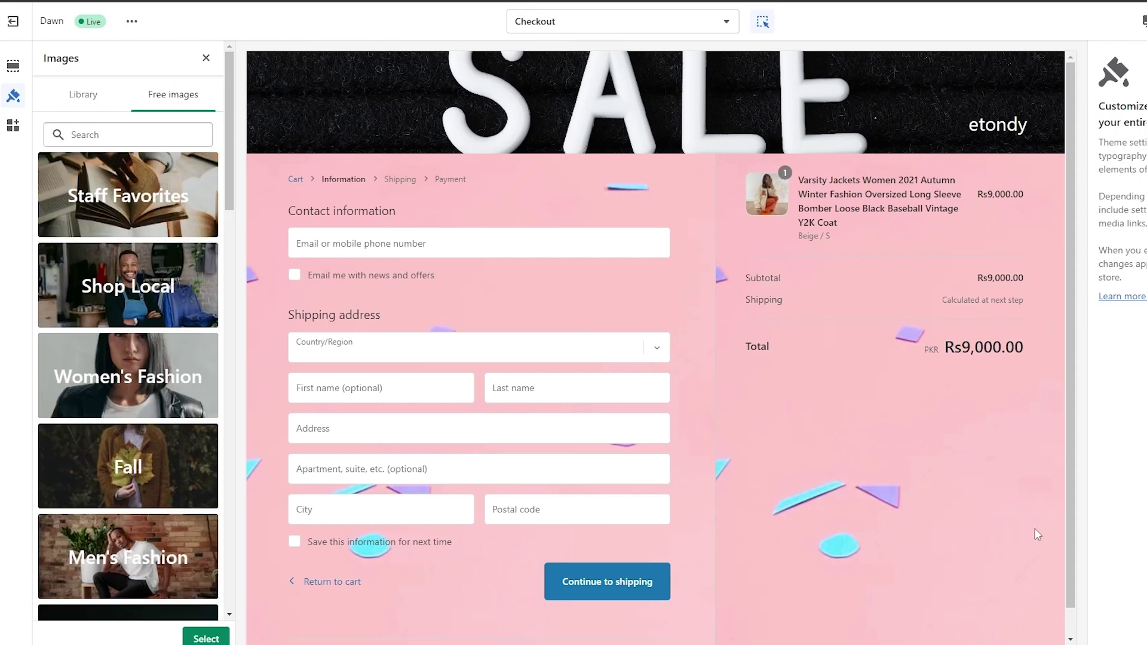
scroll(73, 398, "down", 20)
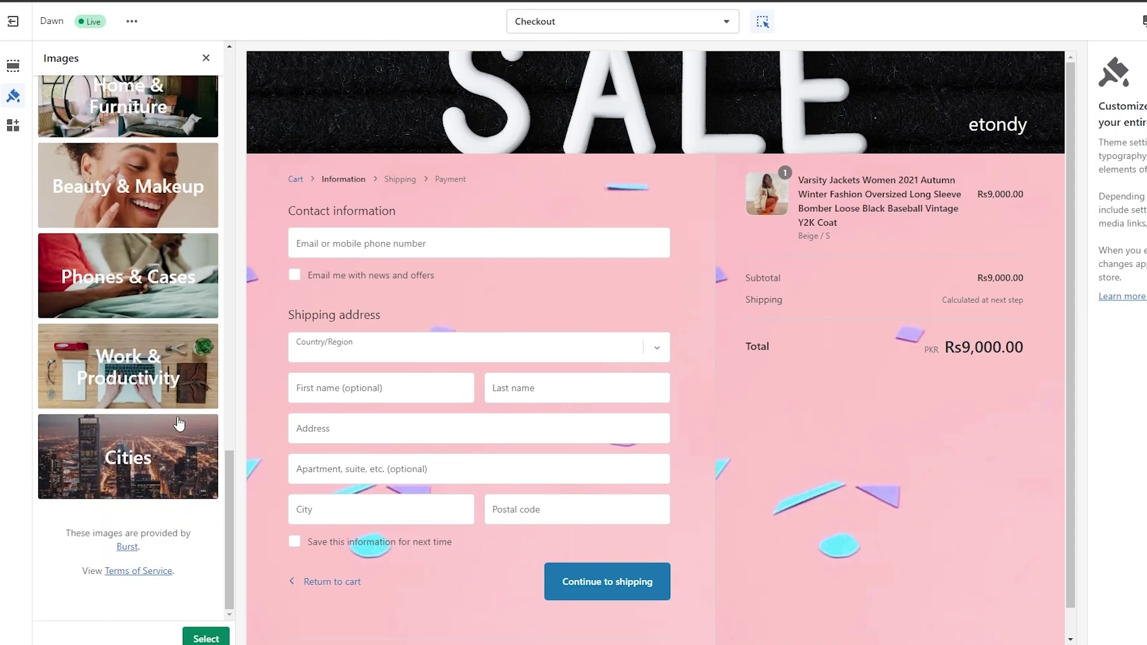
scroll(169, 466, "up", 6)
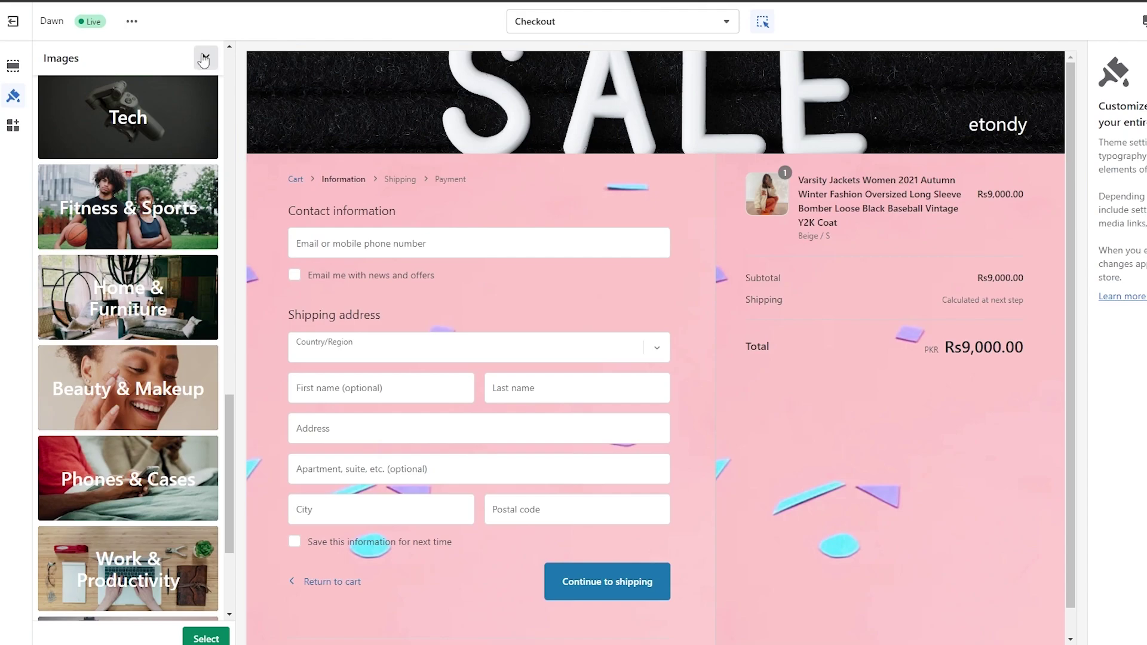
left_click(206, 58)
Set the order summary background colour to pale pink #FFD1D1.
scroll(934, 371, "down", 1)
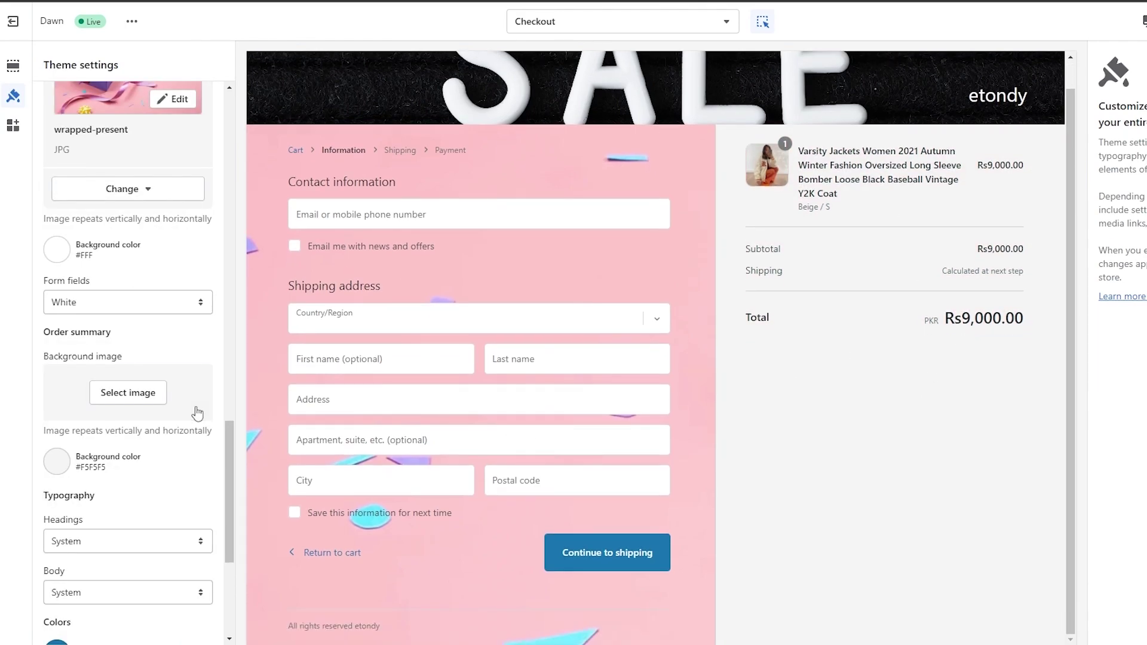
scroll(110, 436, "down", 2)
left_click(58, 328)
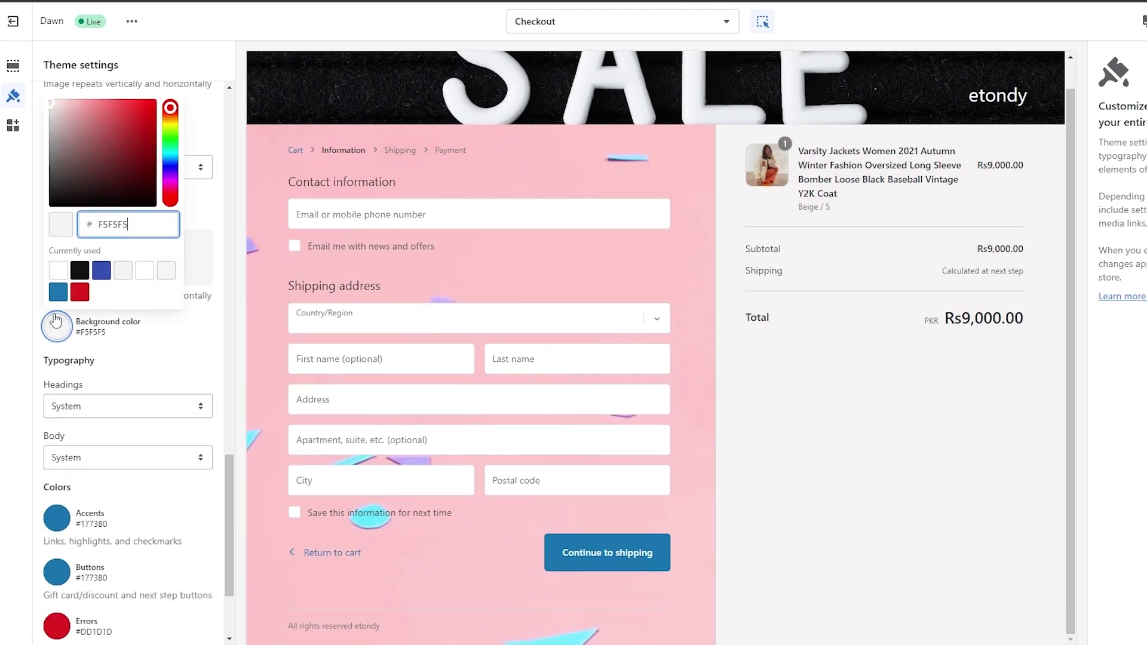
left_click(84, 184)
left_click(112, 155)
left_click_drag(112, 155, 54, 148)
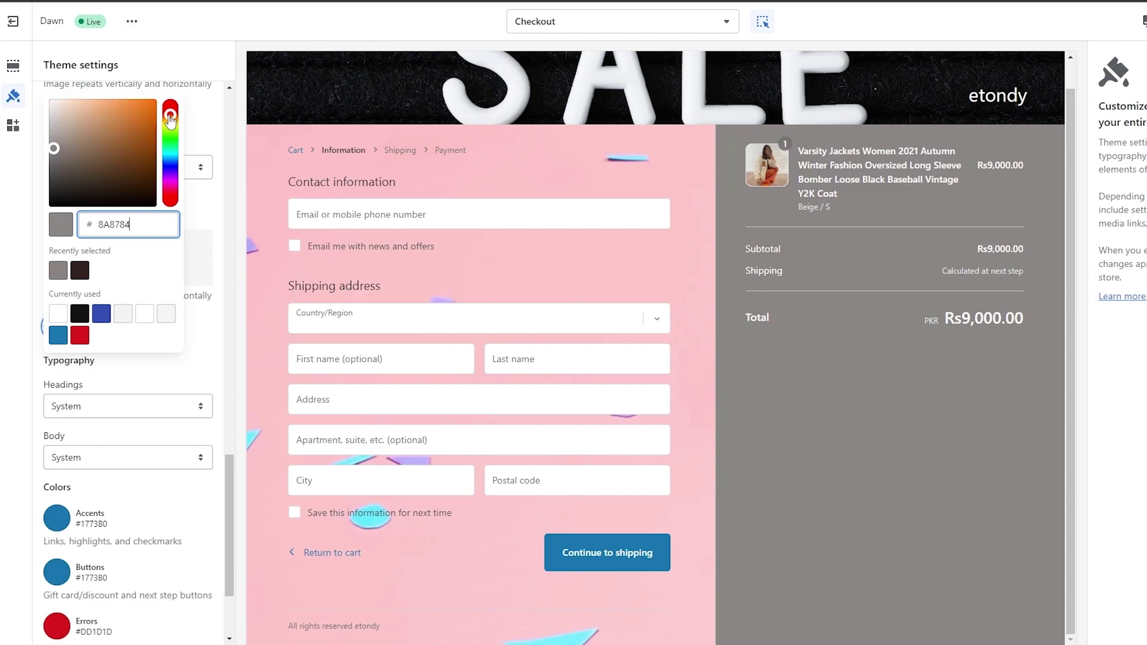
mouse_move(134, 117)
left_mouse_down()
mouse_move(57, 95)
mouse_move(72, 81)
left_mouse_up()
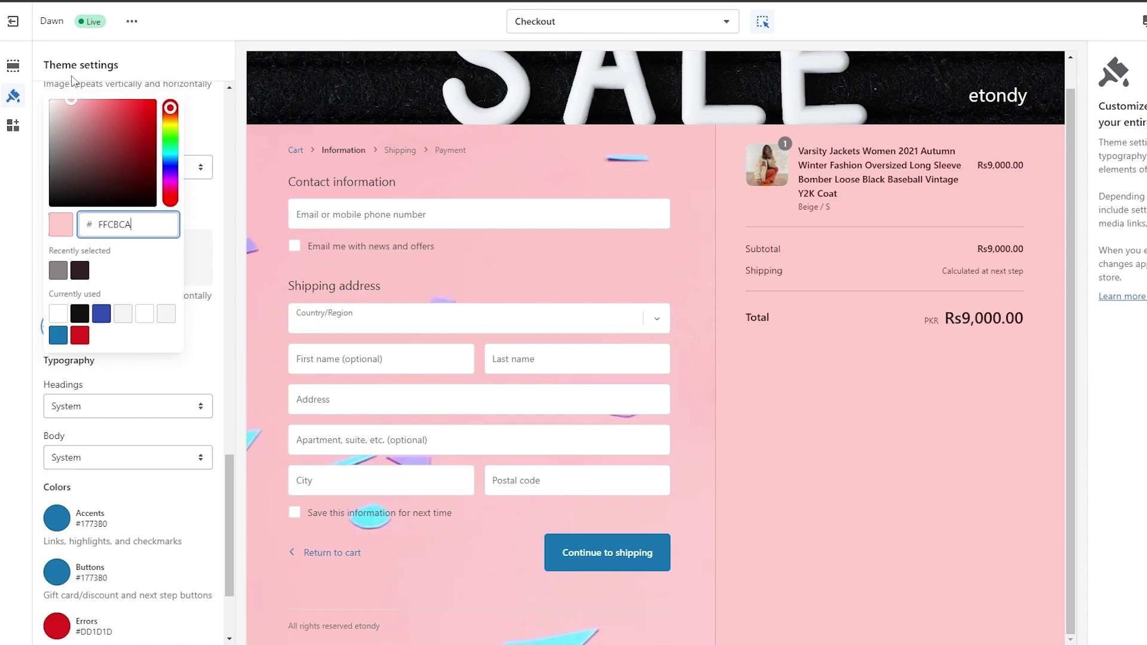
left_click(72, 80)
left_click(57, 327)
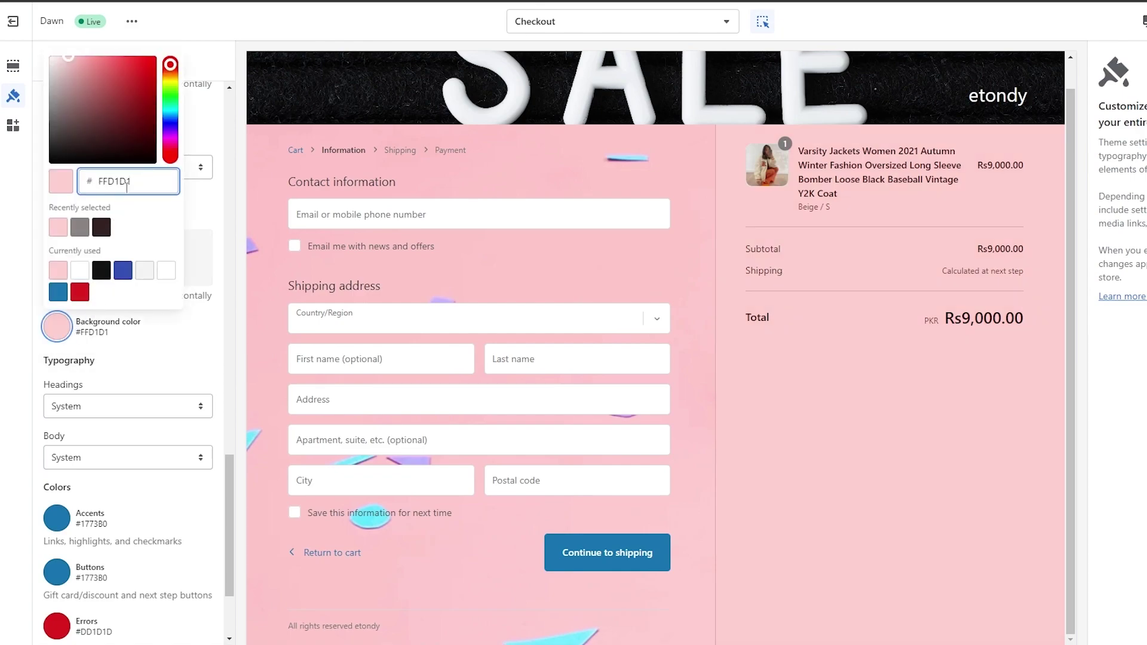
left_click(161, 346)
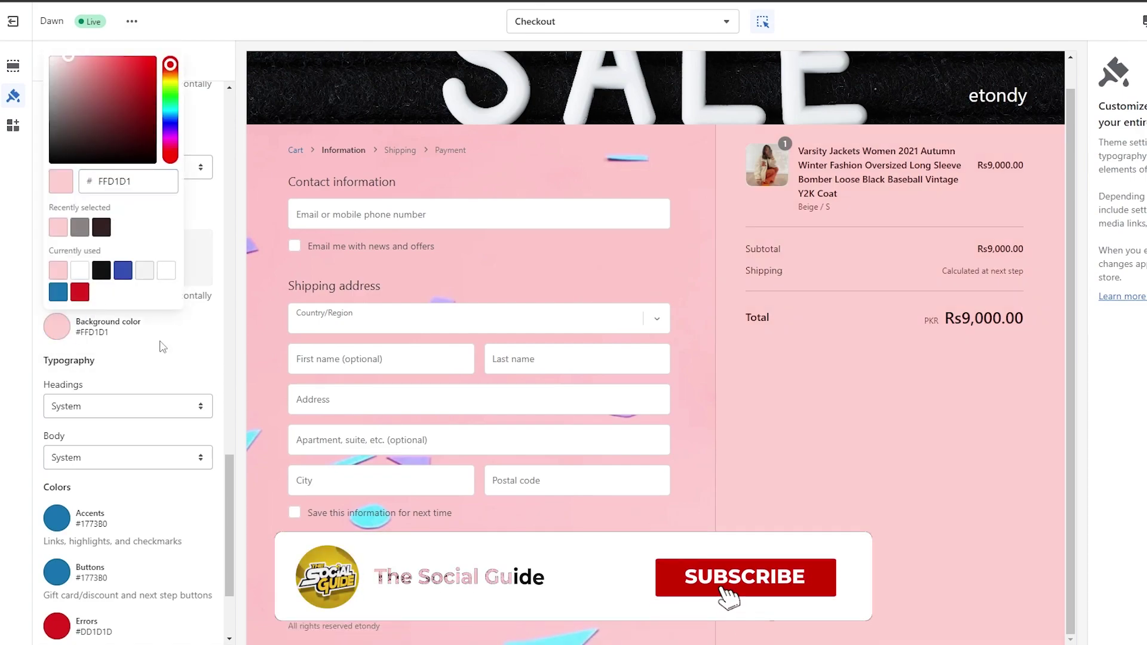
Paste FFD1D1 as the main content area background colour.
scroll(161, 347, "up", 3)
left_click(57, 317)
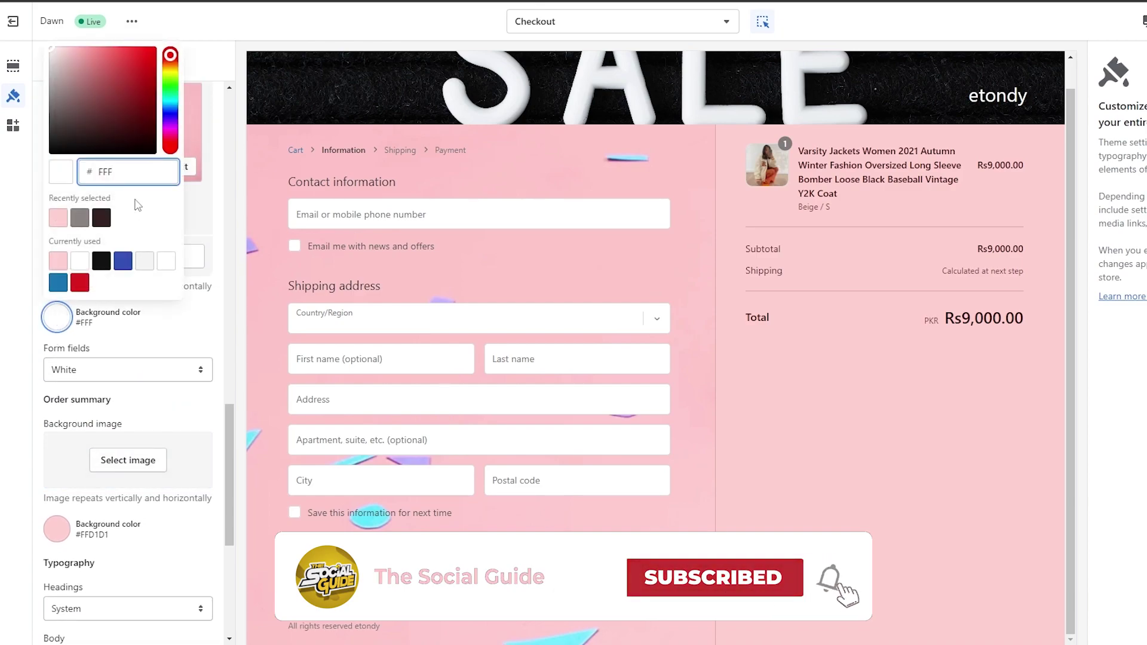
key("ctrl+a")
type("FFD1D1")
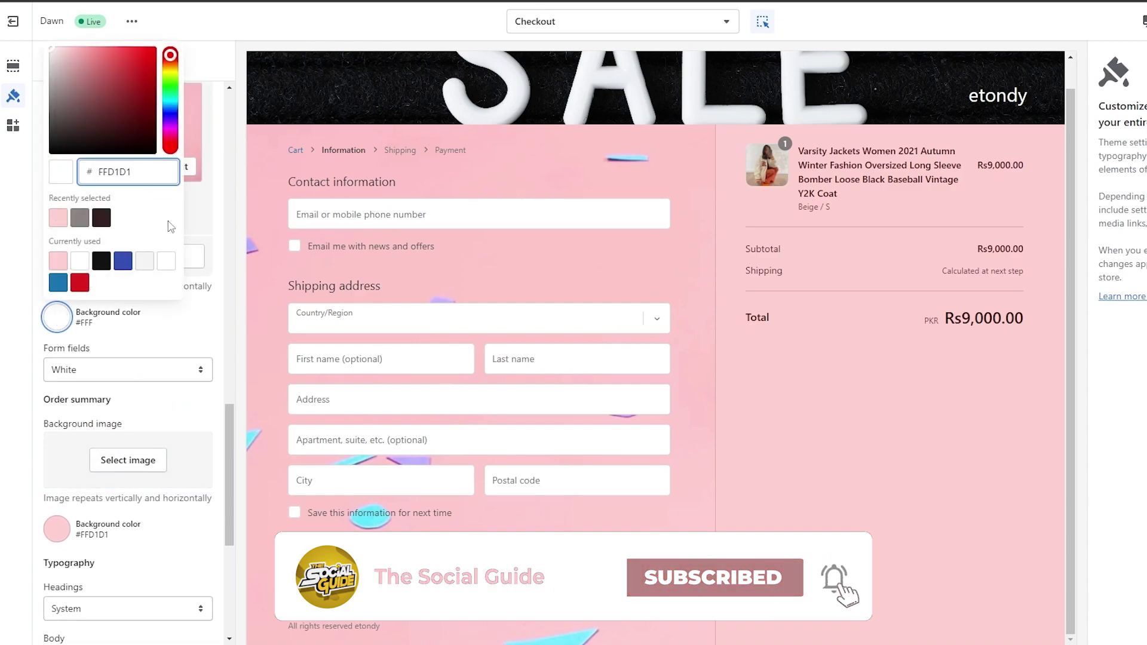
scroll(170, 226, "up", 4)
Remove the wrapped-present image from the main content background, leaving plain #FFD1D1.
left_click(143, 458)
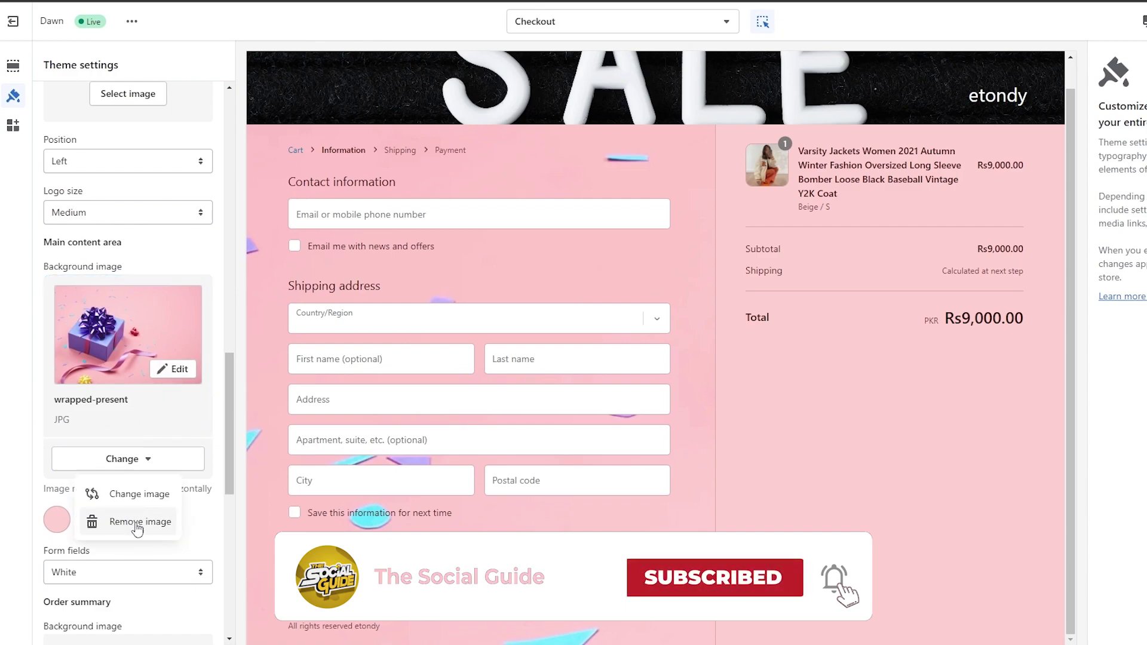
left_click(138, 522)
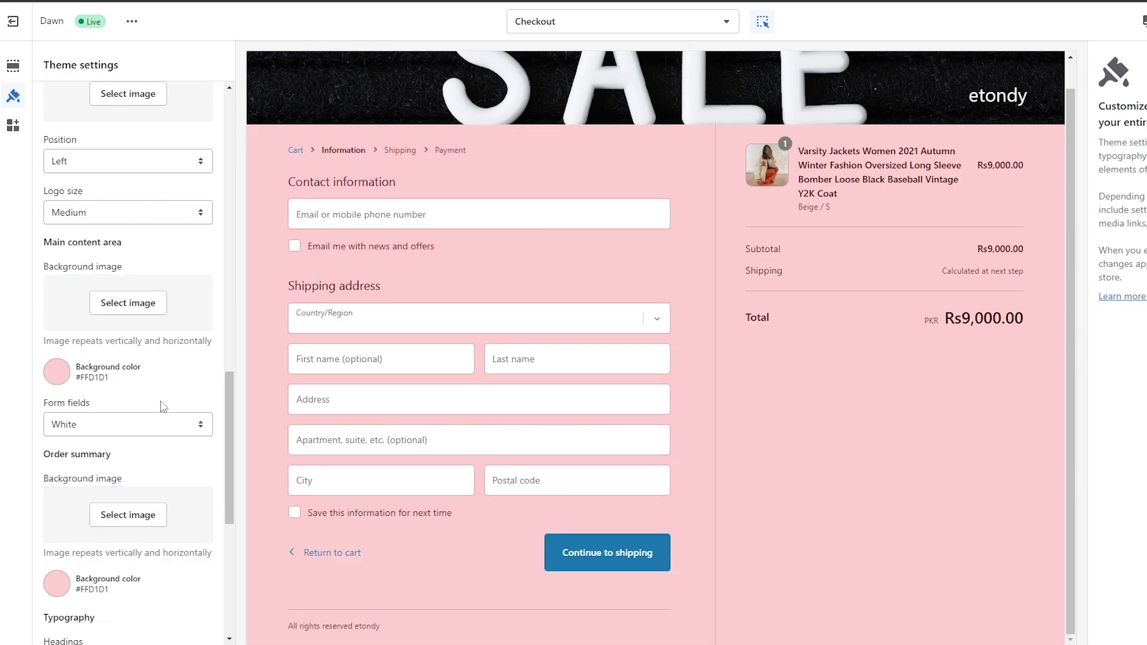
scroll(162, 406, "up", 7)
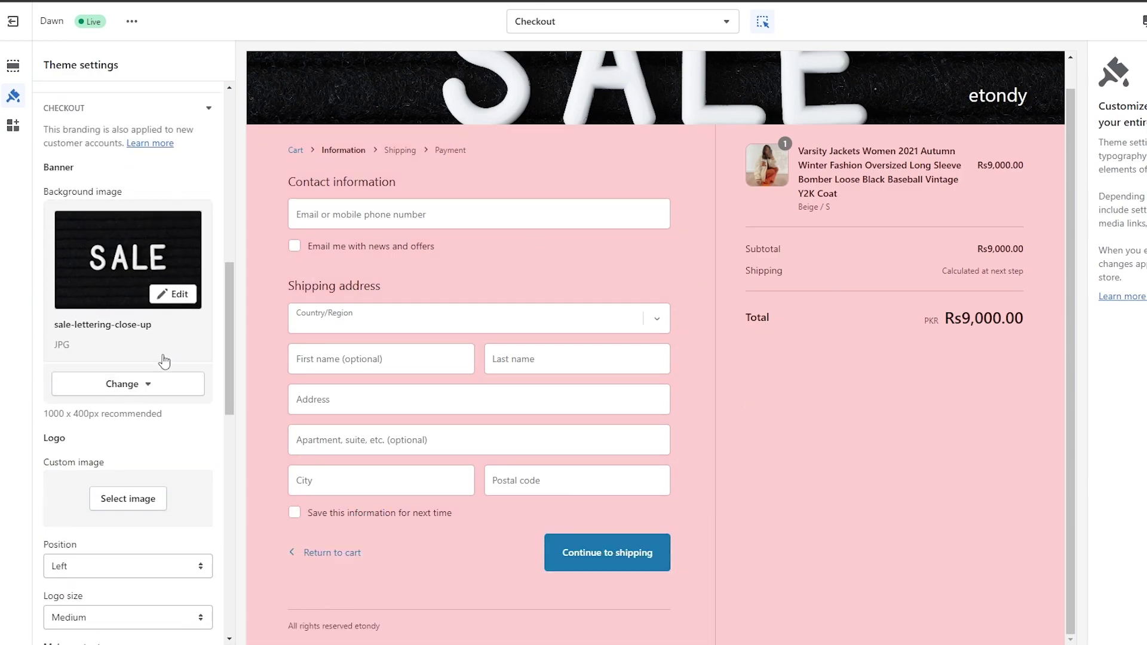
scroll(157, 377, "down", 5)
scroll(147, 287, "up", 4)
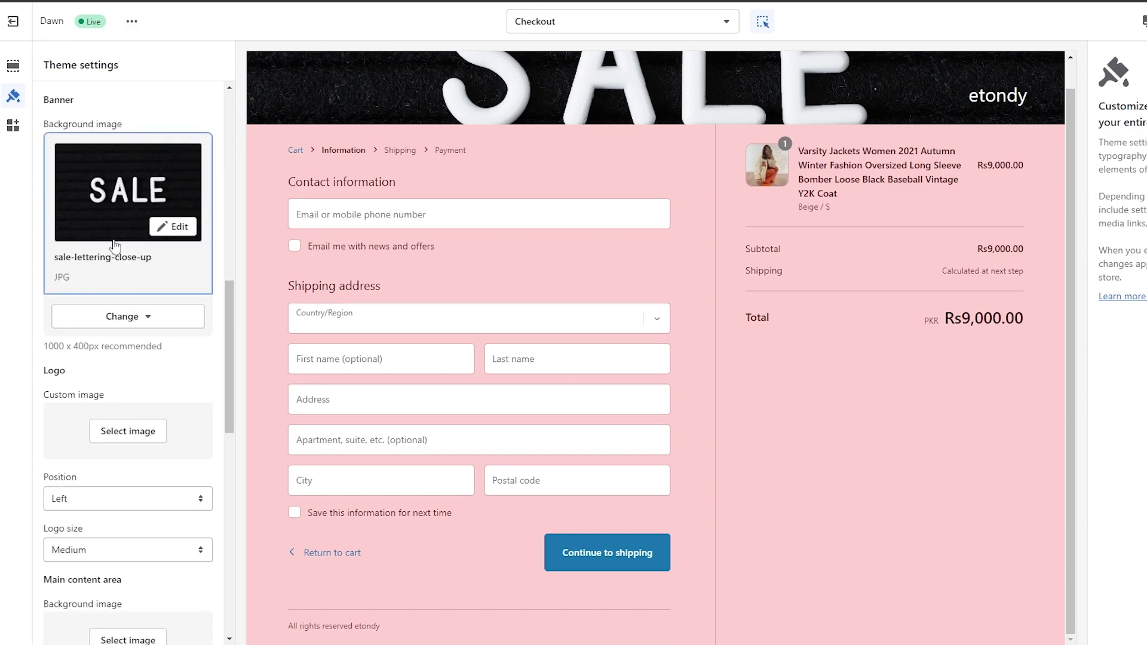
scroll(129, 299, "up", 5)
scroll(146, 394, "down", 15)
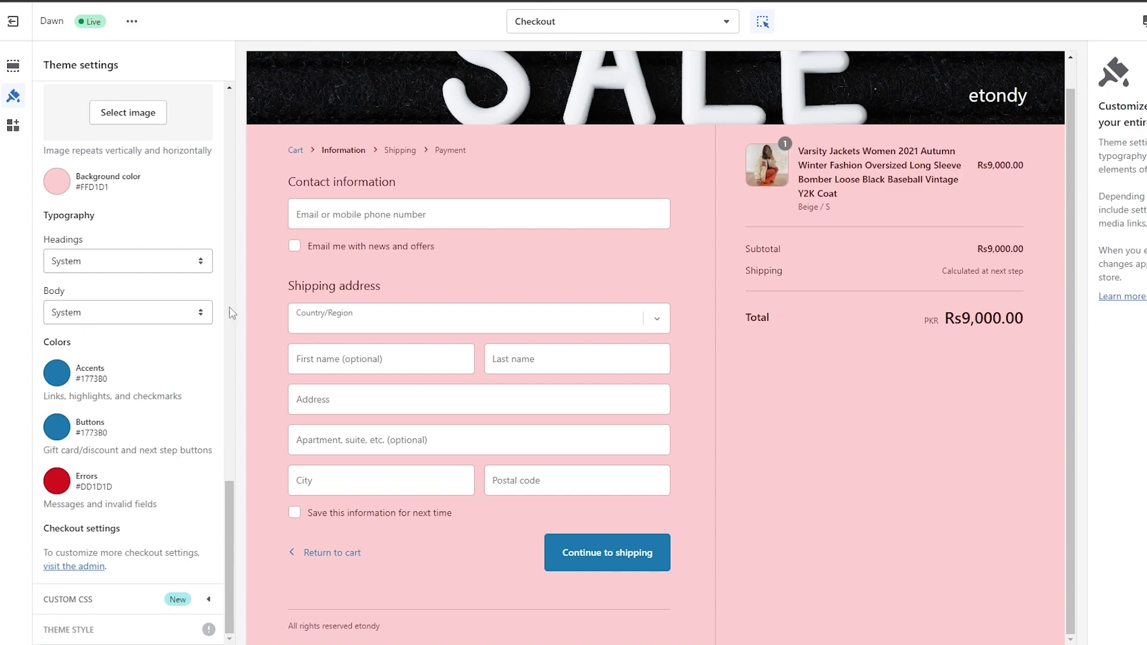
scroll(72, 281, "up", 2)
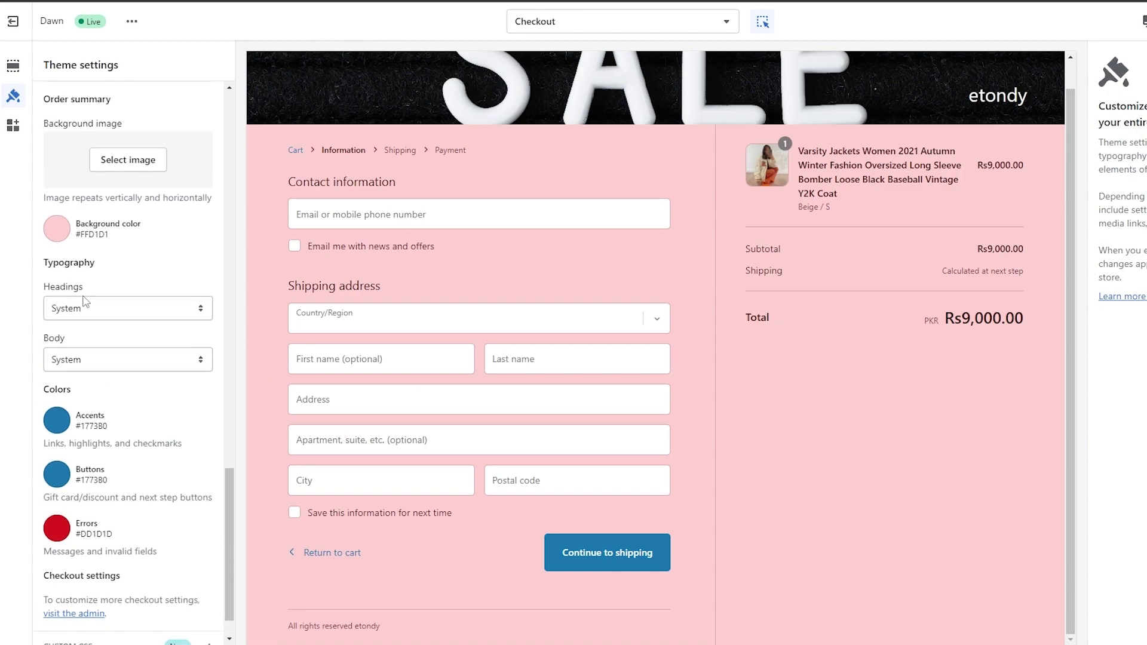
Switch the heading font from Helvetica / Arial to Oswald and set the body font to Lato.
left_click(100, 328)
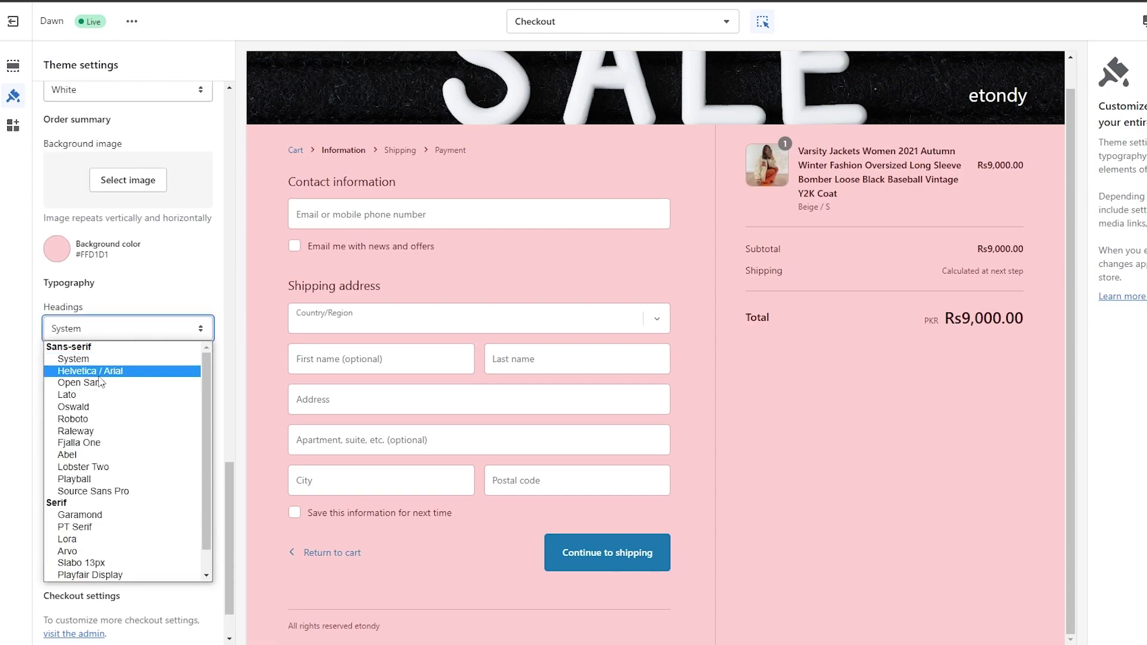
left_click(107, 353)
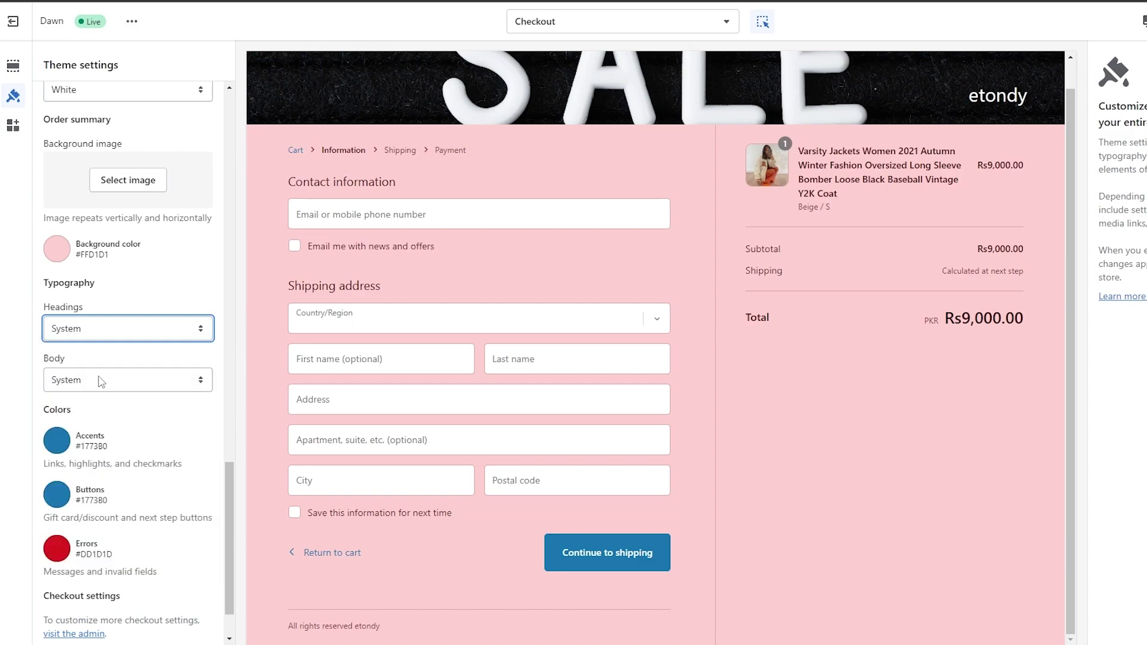
left_click(113, 329)
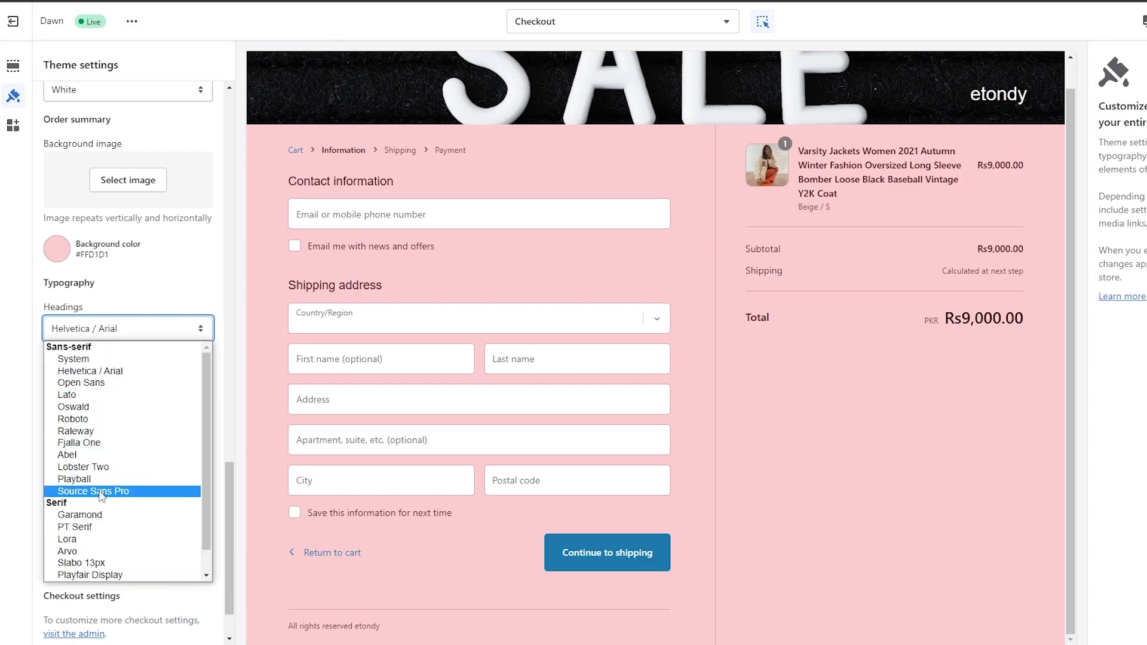
scroll(120, 530, "down", 1)
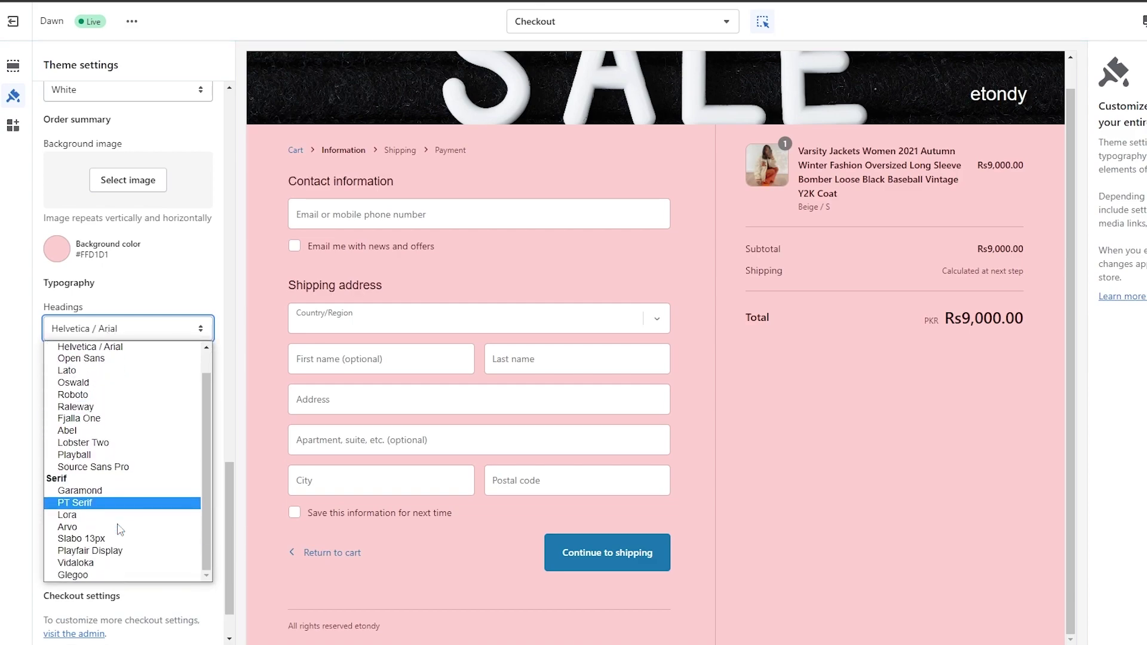
left_click(115, 383)
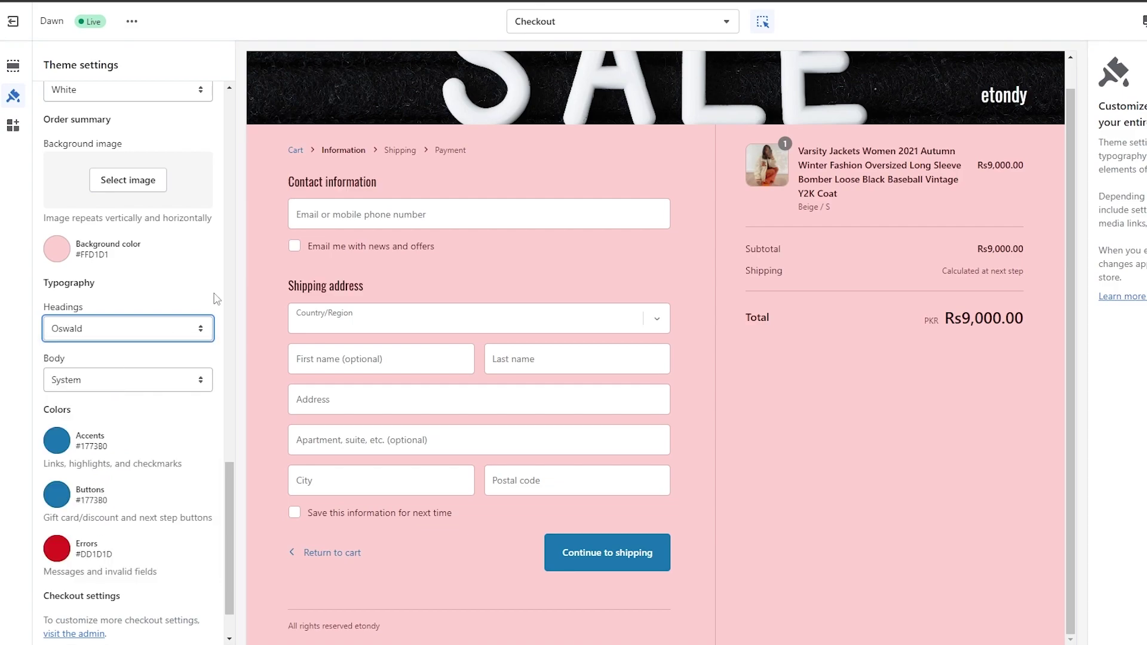
left_click(84, 382)
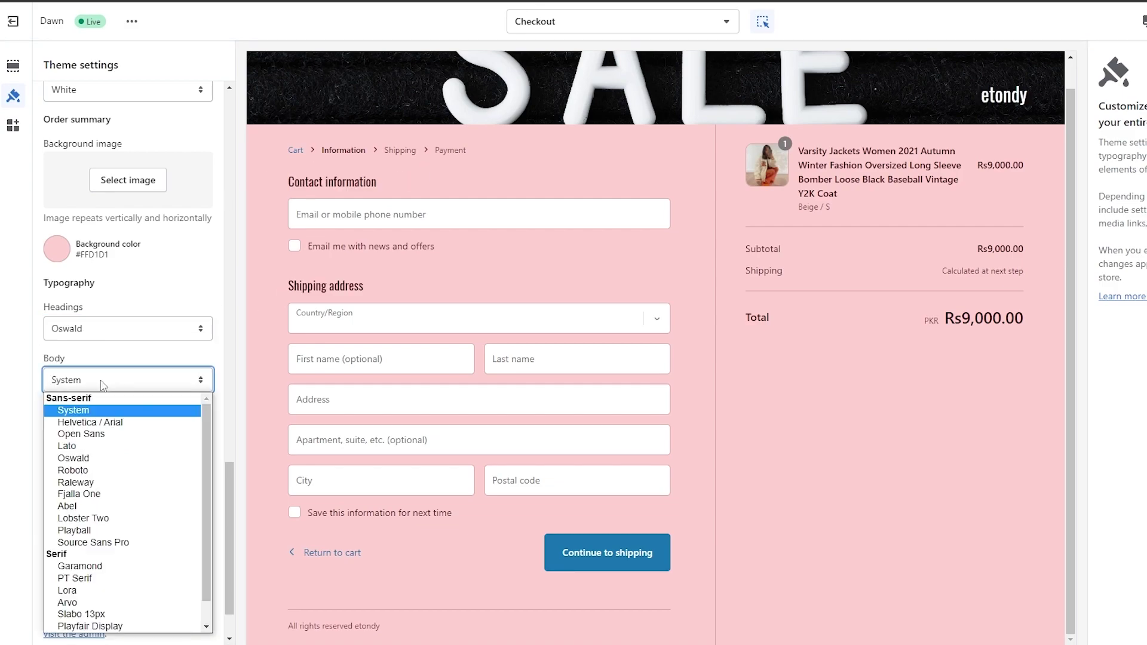
left_click(105, 451)
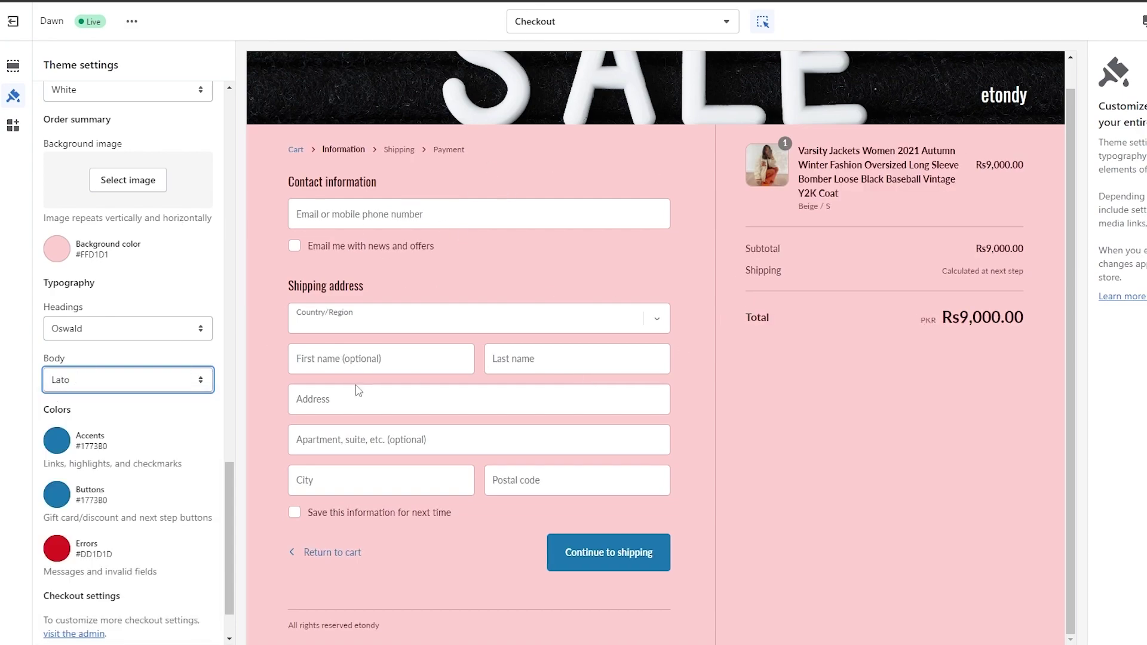
scroll(123, 401, "down", 2)
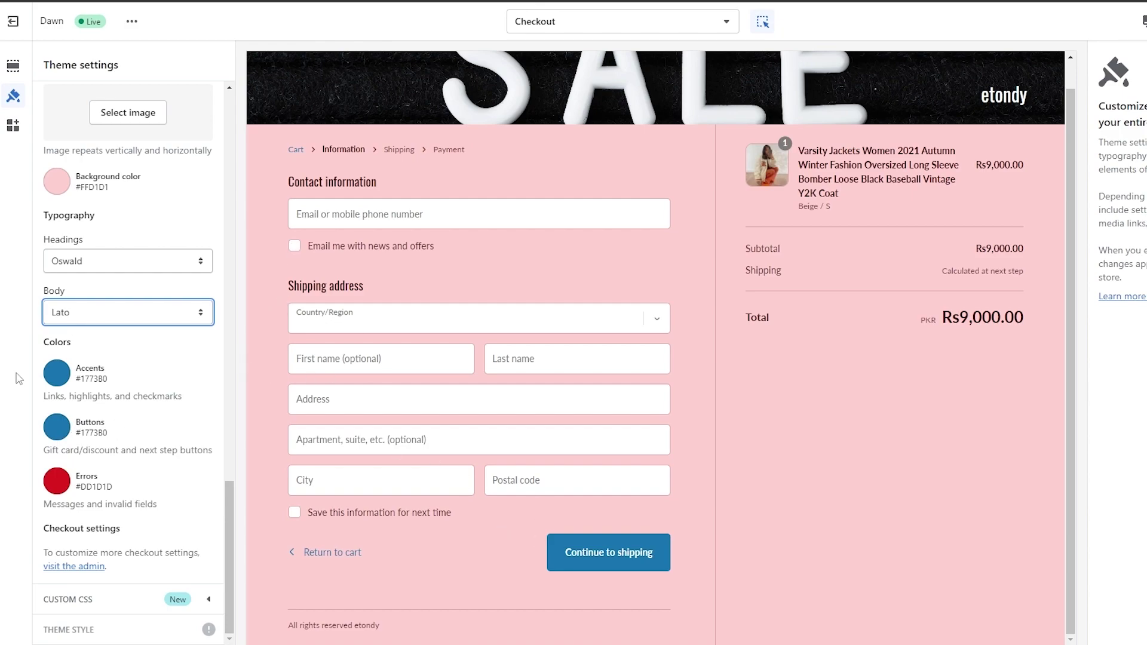
Shift the accent colour's hue and turn it grey.
left_click(57, 373)
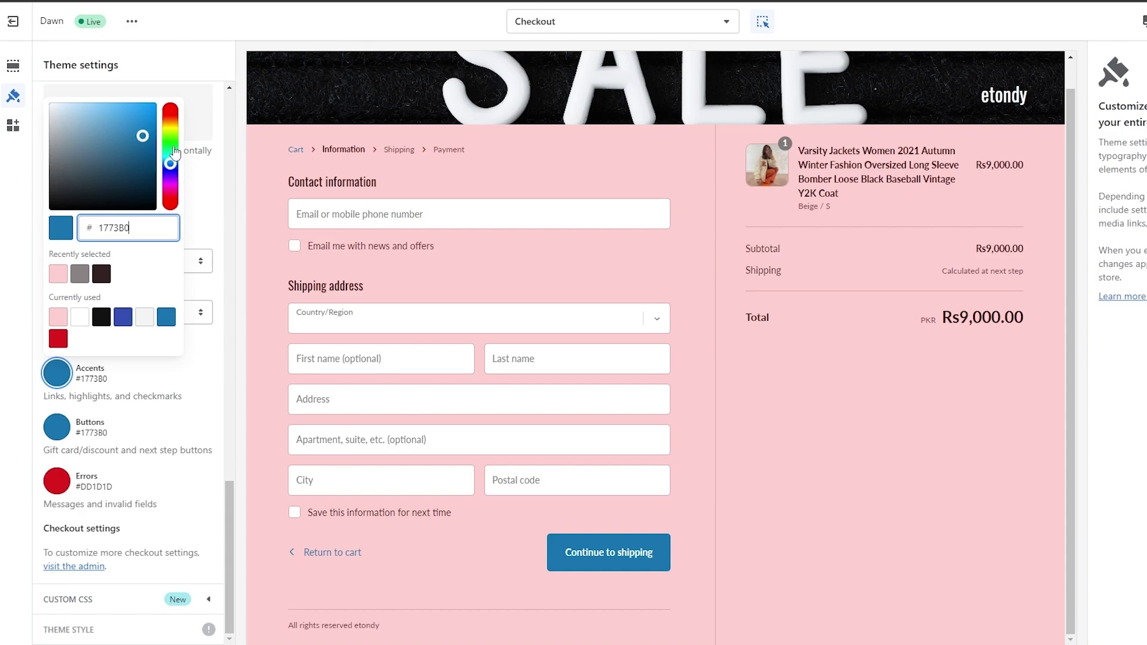
left_click_drag(174, 152, 33, 172)
left_click(32, 172)
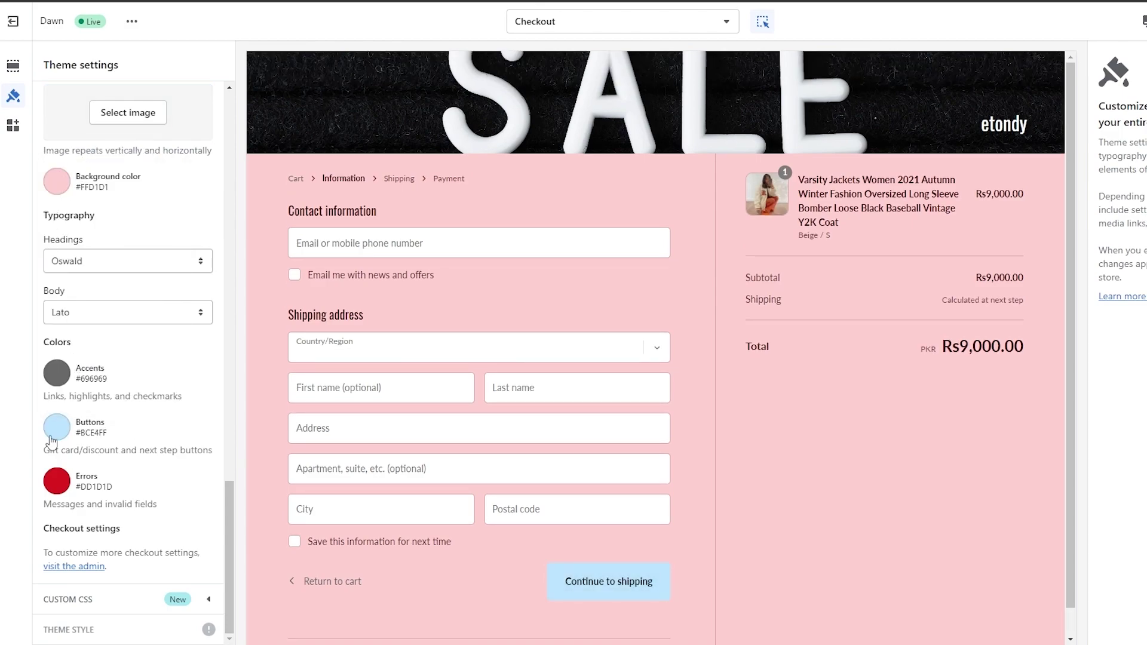
Tune the button colour from bright blue to a darker, vivid blue, #3686BC.
left_click(58, 428)
left_click(79, 327)
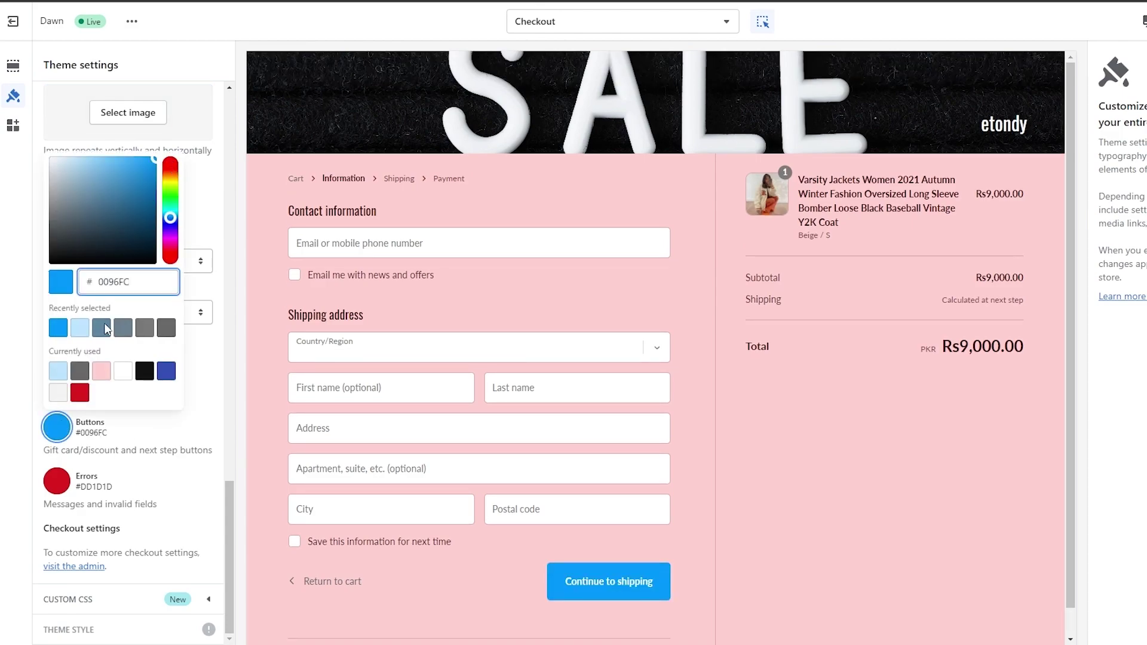
left_click(141, 175)
left_click(126, 173)
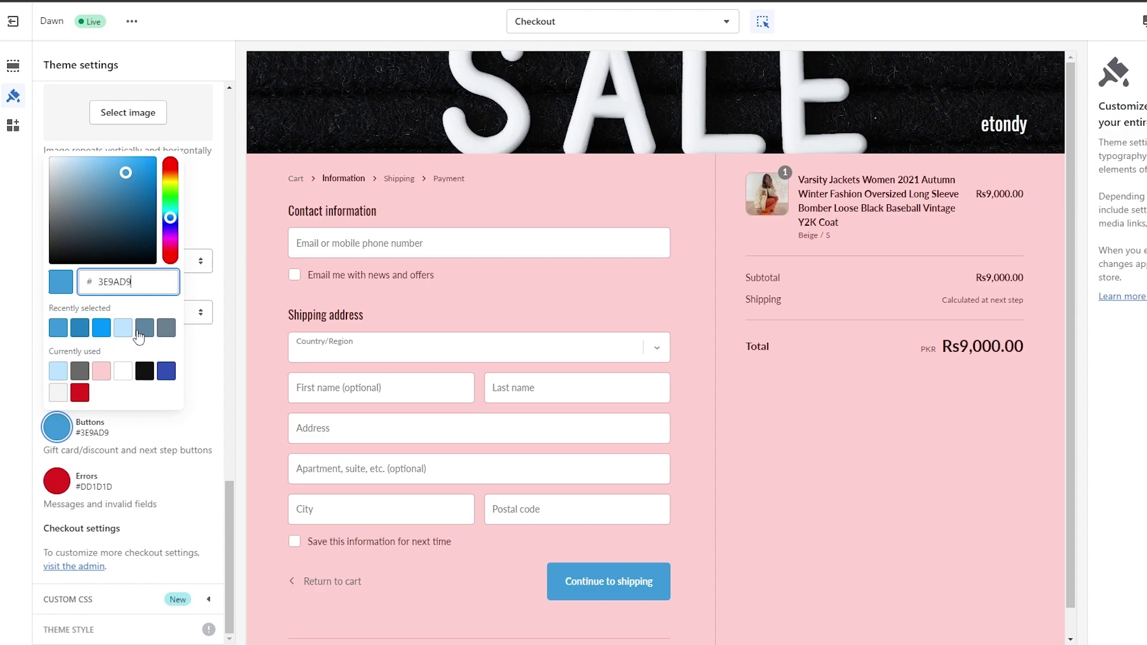
left_click(150, 219)
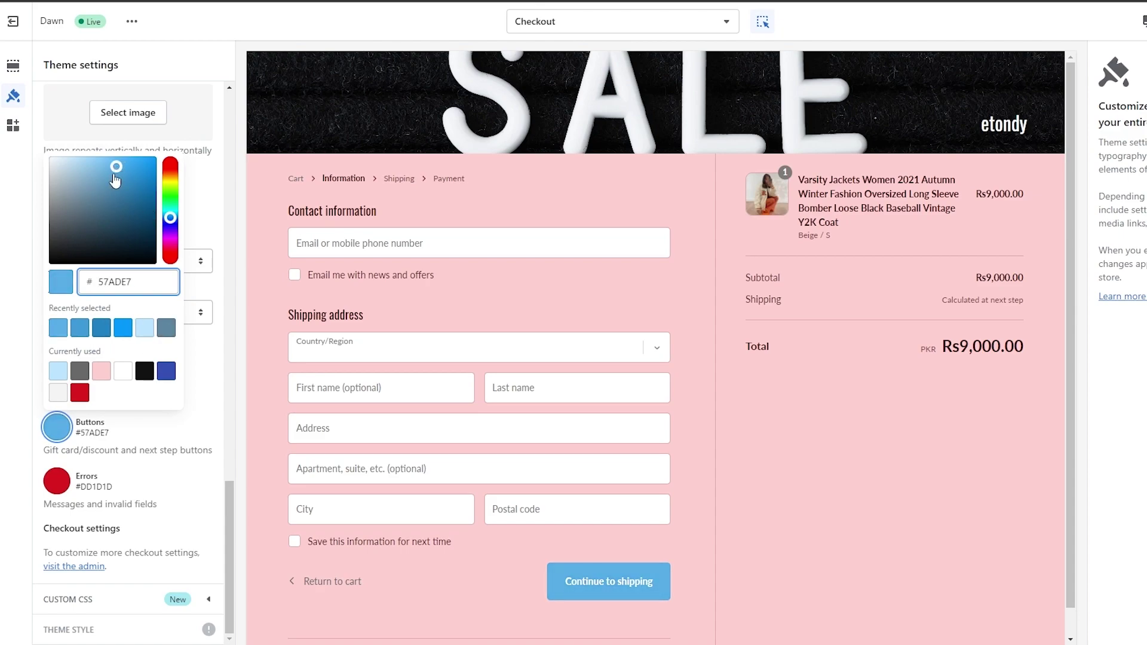
left_click(115, 192)
left_click_drag(116, 197, 126, 185)
left_click(141, 177)
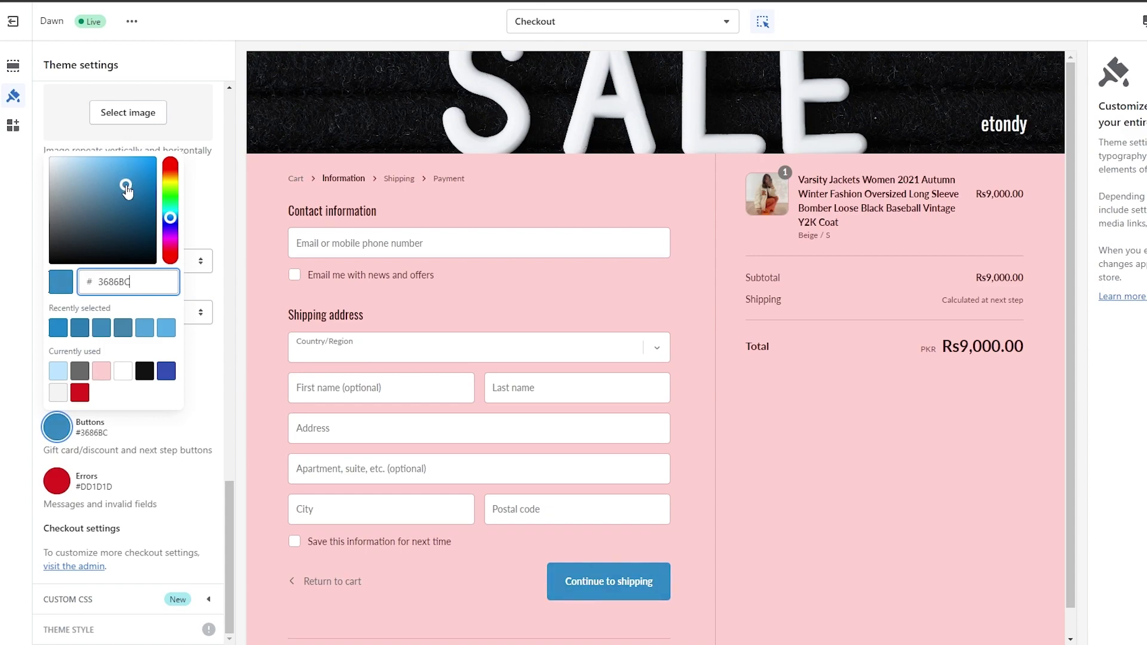
Copy the button hex 3686BC and paste it over the accent's 696969 value.
left_click(109, 324)
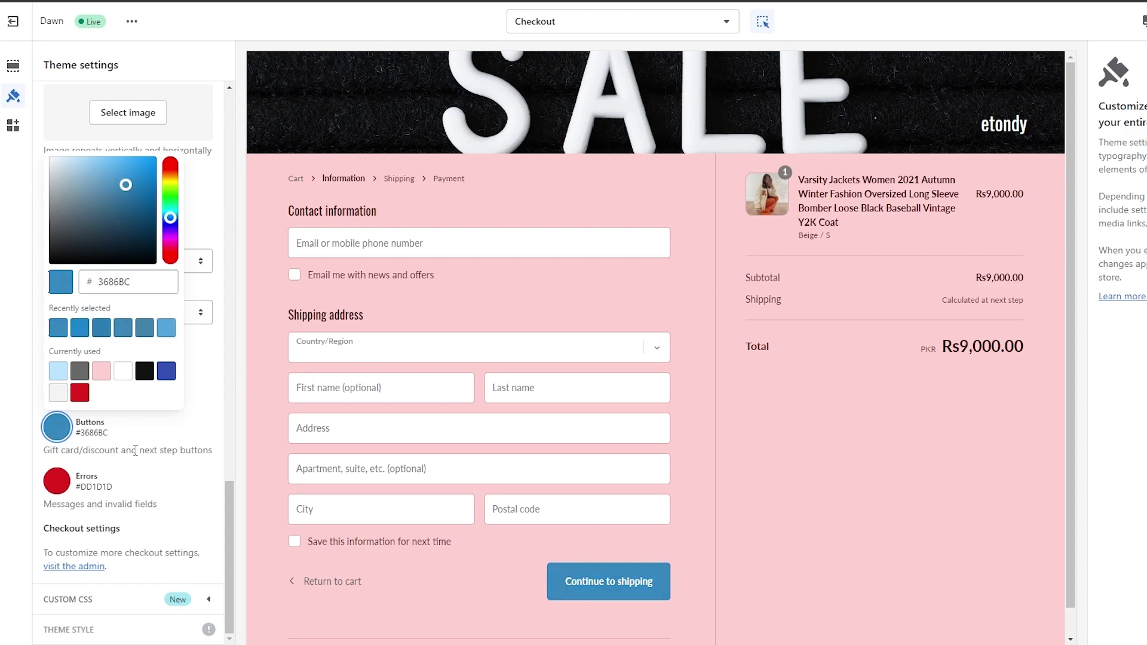
double_click(142, 286)
right_click(137, 281)
left_click(179, 328)
left_click(89, 379)
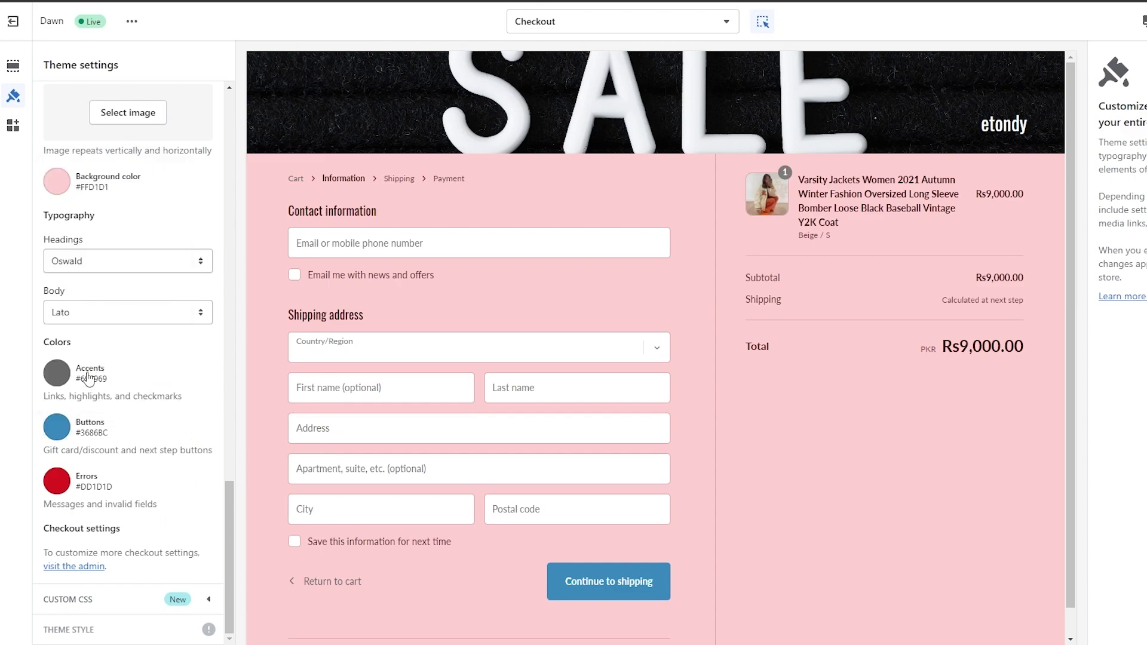
left_click(88, 379)
double_click(124, 230)
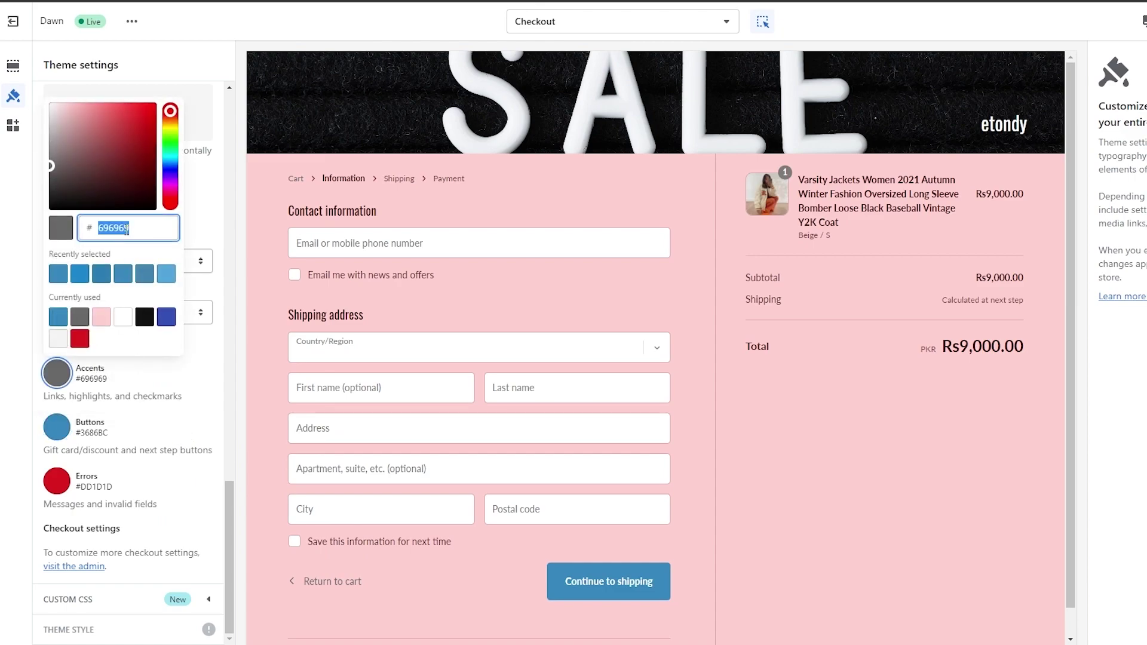
key("ctrl+v")
key("Return")
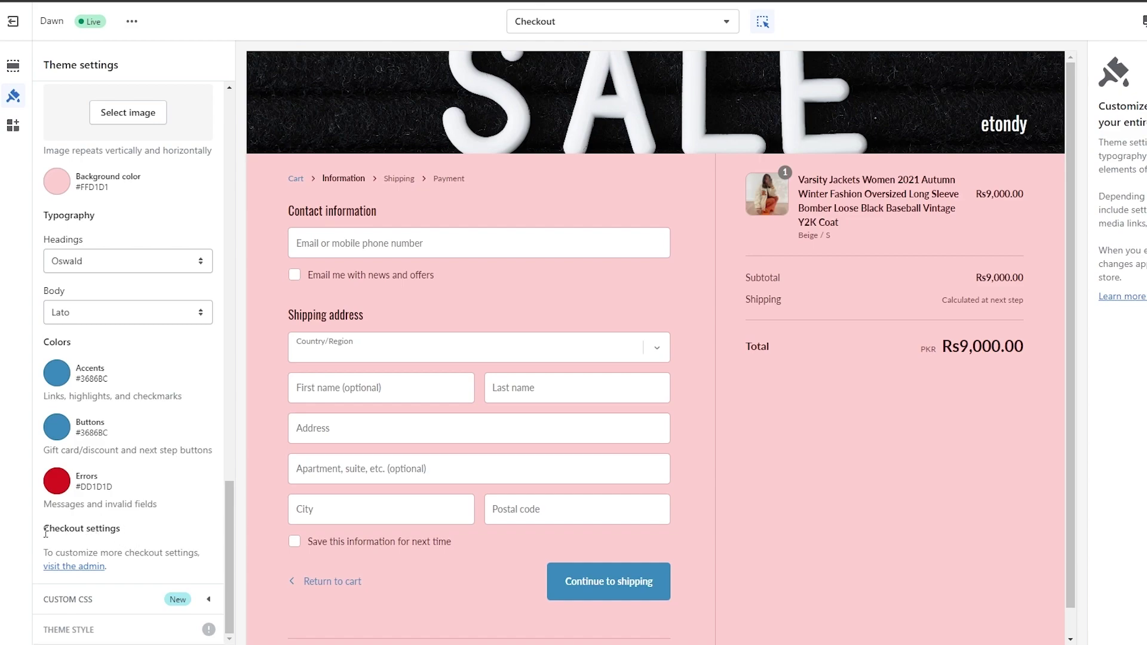
Save the checkout style changes.
left_click_drag(46, 532, 126, 537)
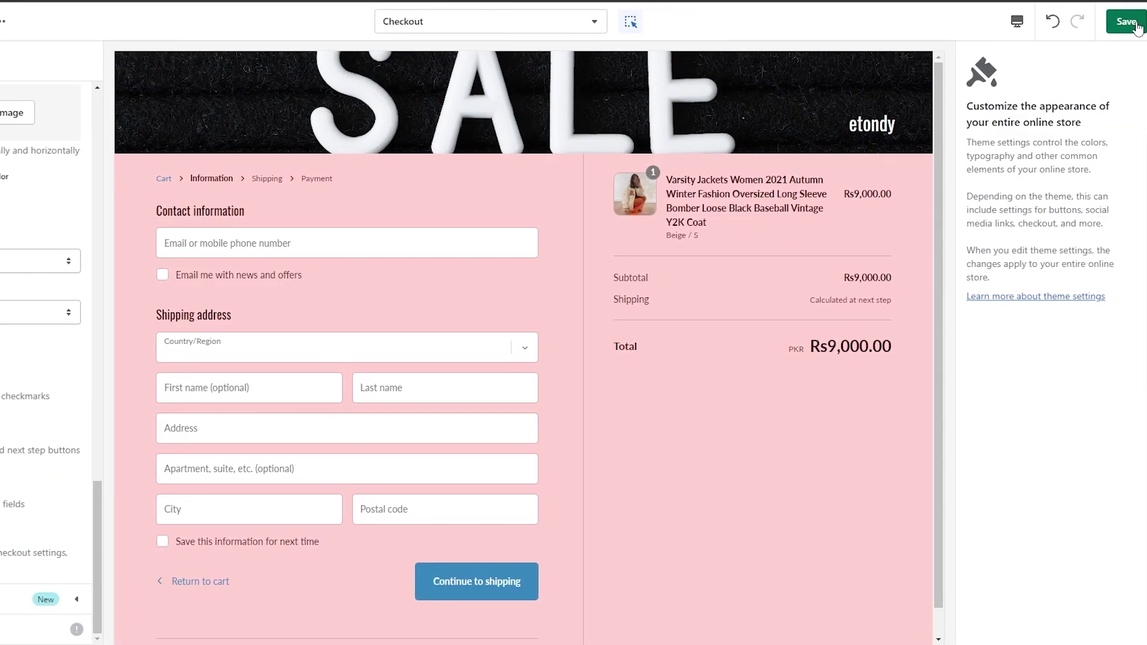
left_click(1135, 24)
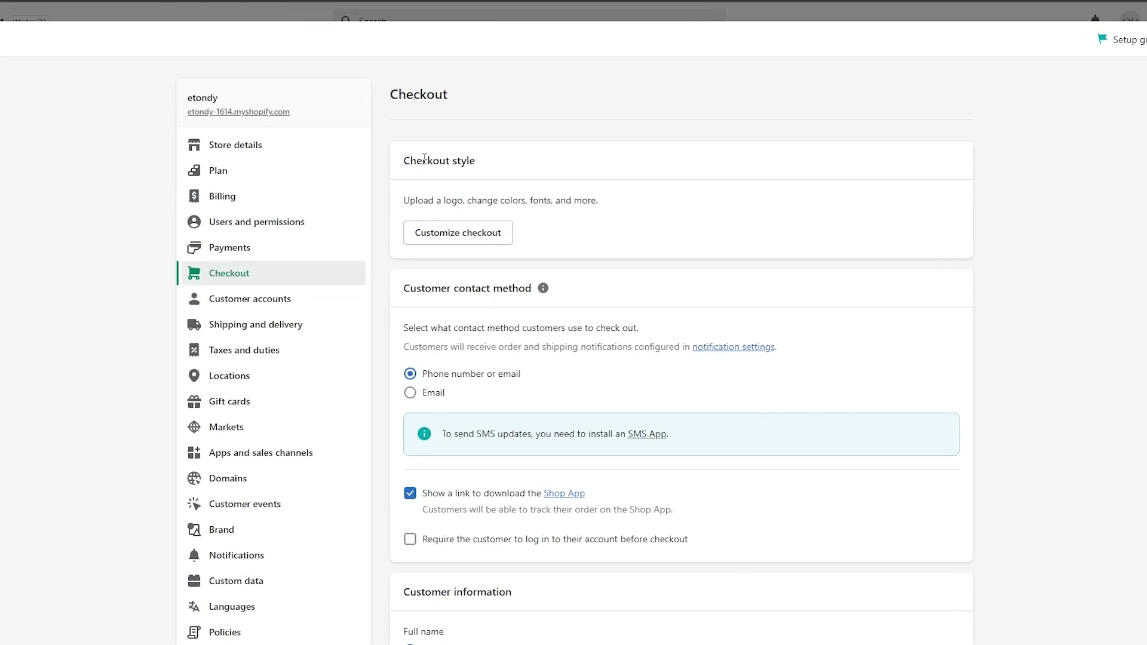
left_click_drag(424, 158, 486, 158)
left_click(471, 228)
left_click_drag(405, 200, 630, 210)
left_click(634, 211)
Review the Customer contact method section, set to Phone number or email.
scroll(636, 211, "down", 3)
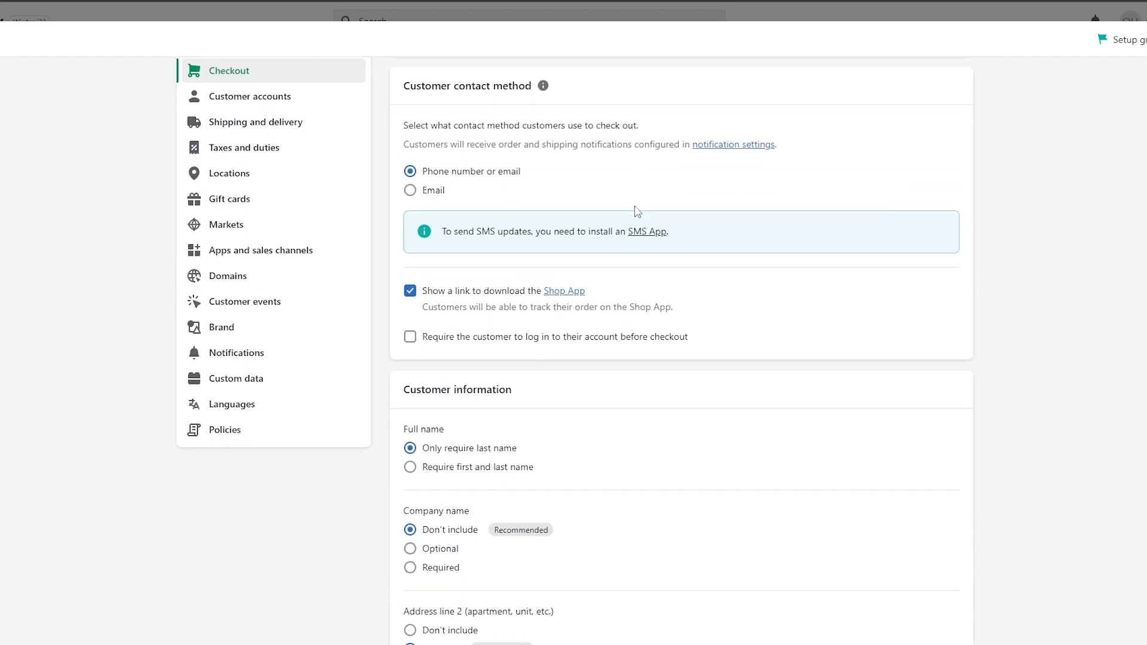
scroll(562, 418, "down", 4)
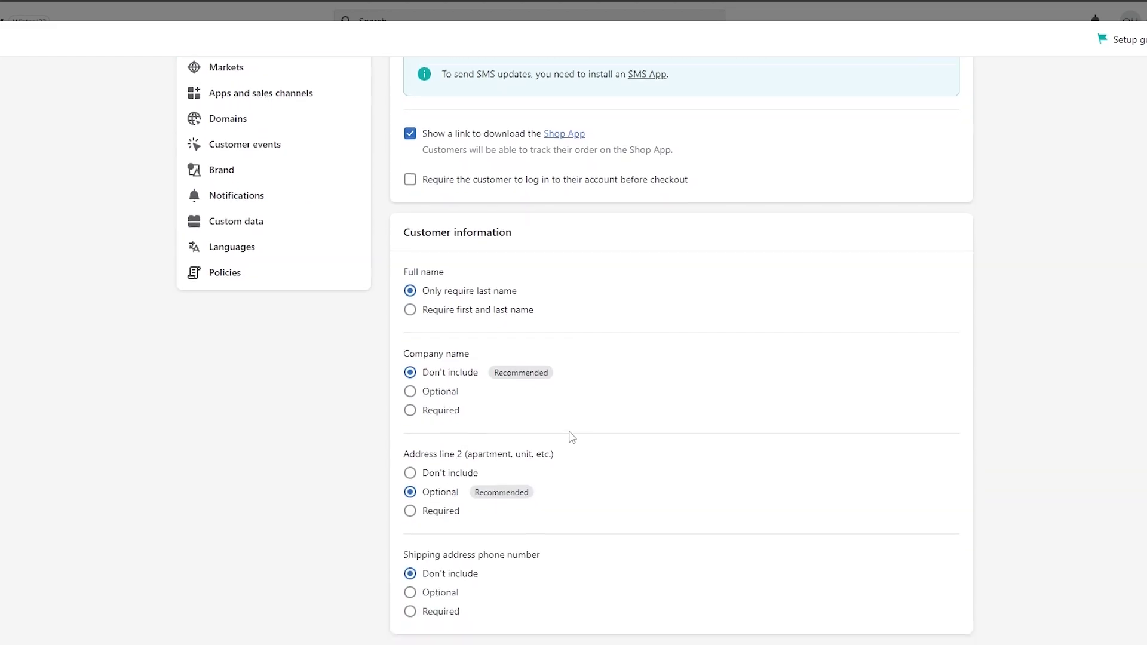
scroll(473, 405, "down", 4)
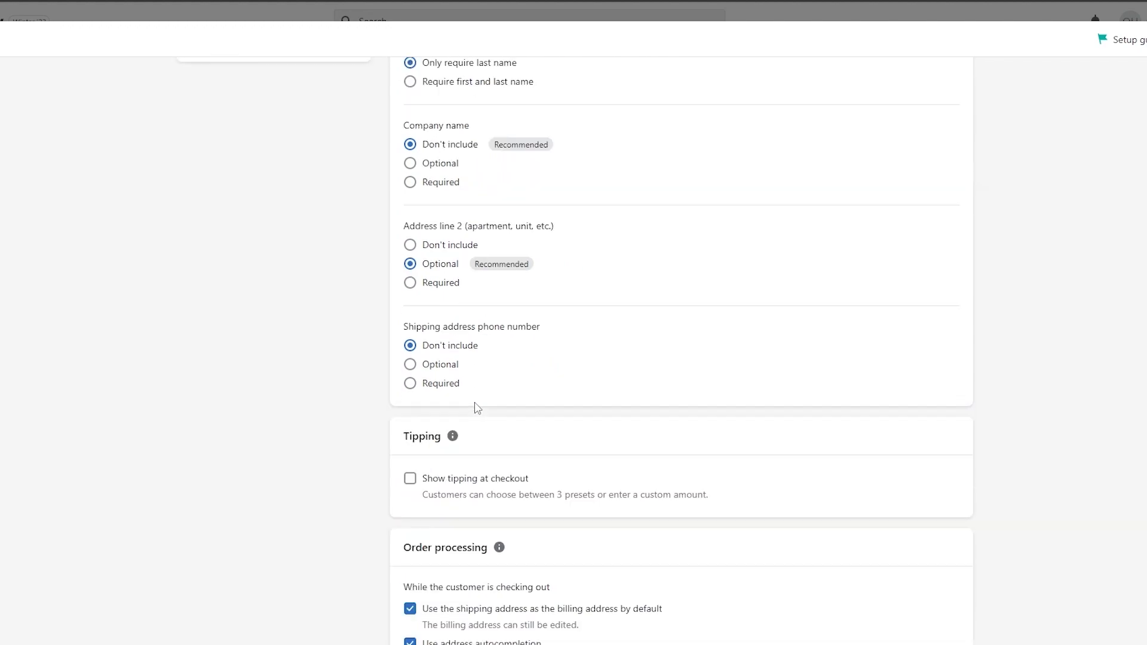
scroll(497, 364, "up", 3)
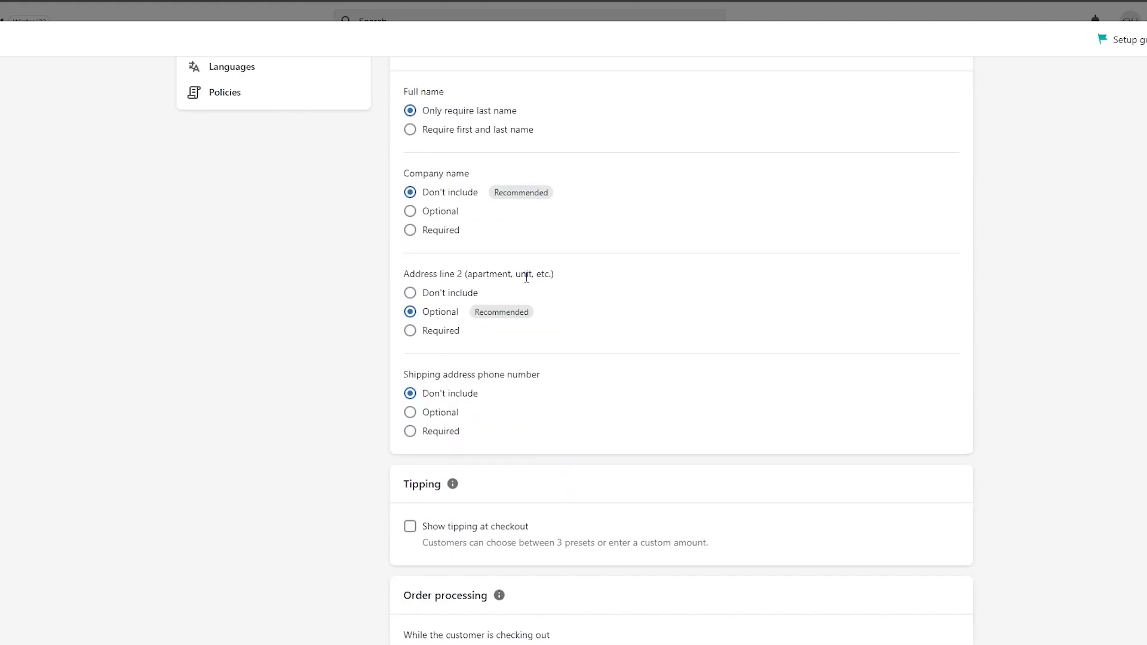
scroll(490, 297, "down", 4)
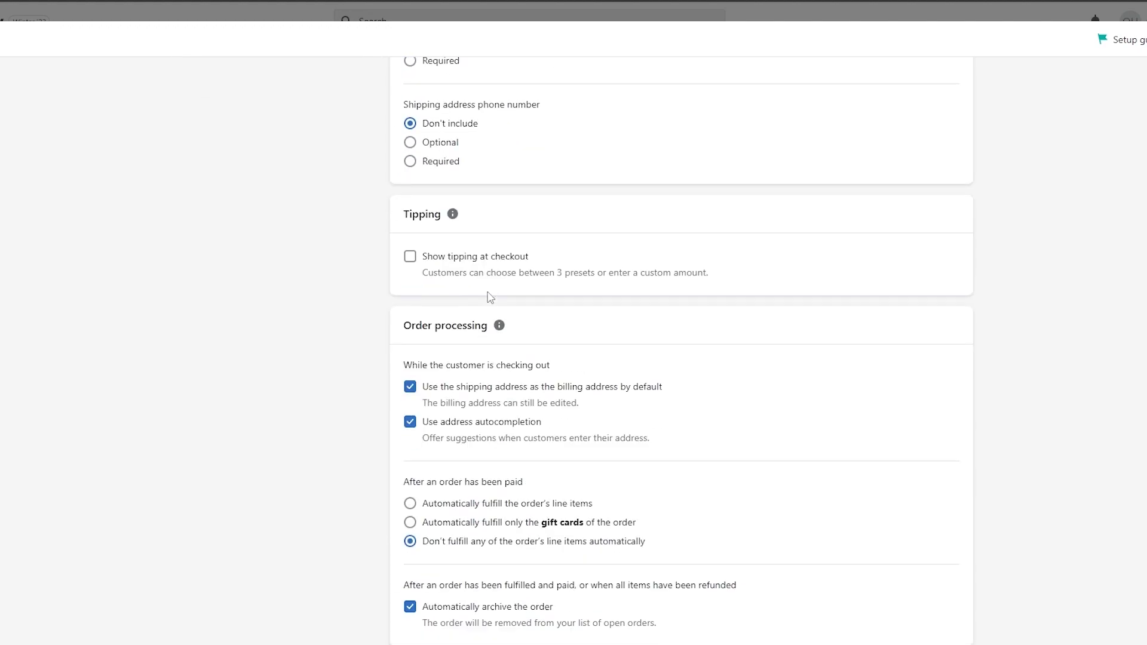
scroll(464, 414, "up", 5)
left_click_drag(407, 445, 542, 445)
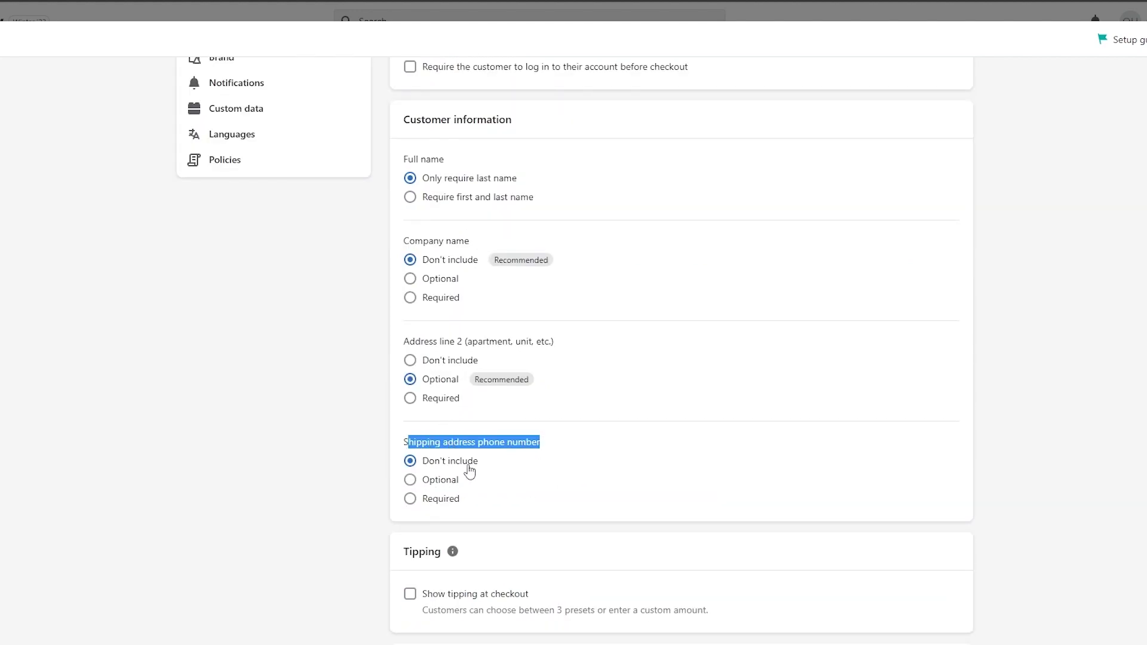
left_click_drag(402, 342, 540, 343)
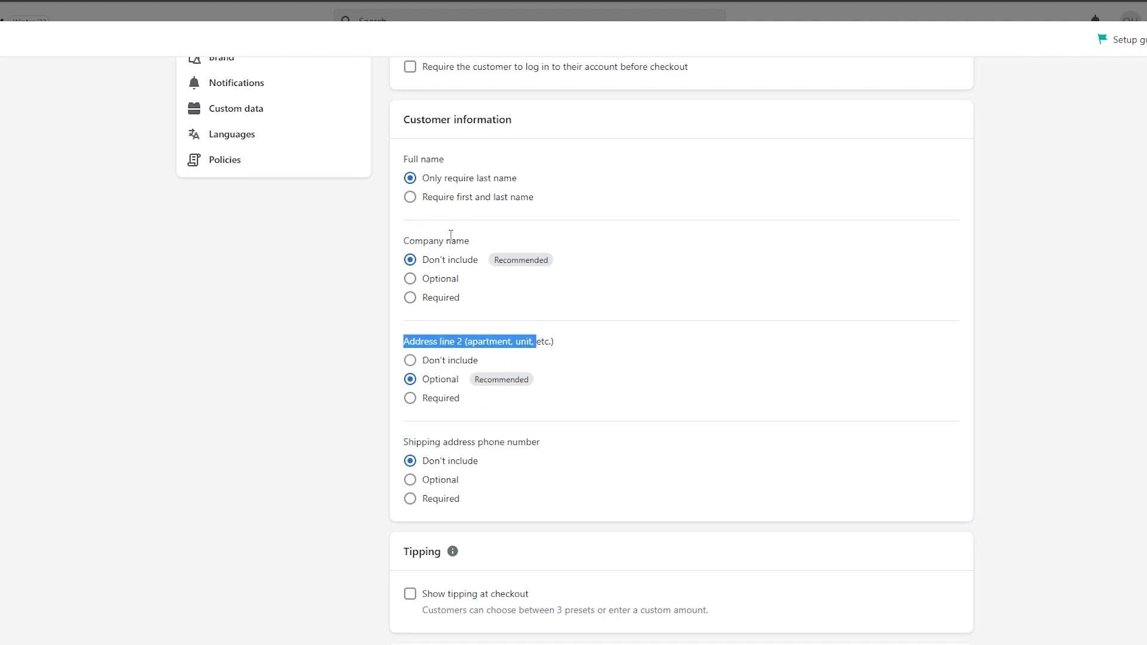
left_click(472, 236)
Review Customer information (full name requires only last name), then reopen the checkout style editor.
scroll(538, 441, "up", 3)
scroll(719, 338, "down", 8)
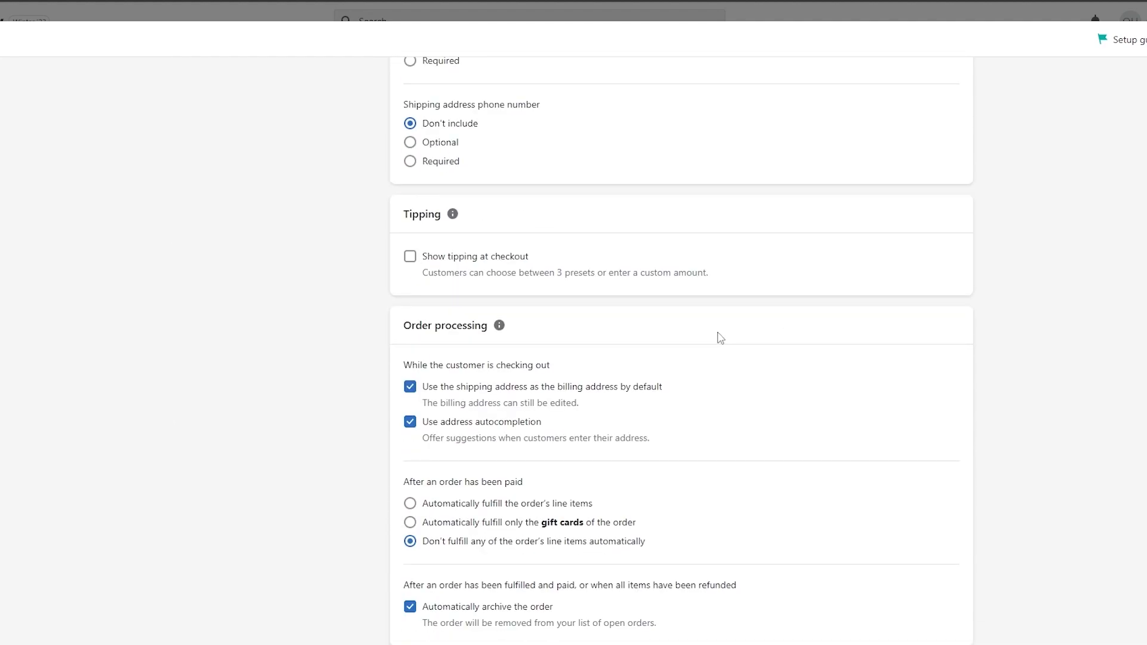
scroll(720, 339, "down", 3)
scroll(715, 351, "down", 8)
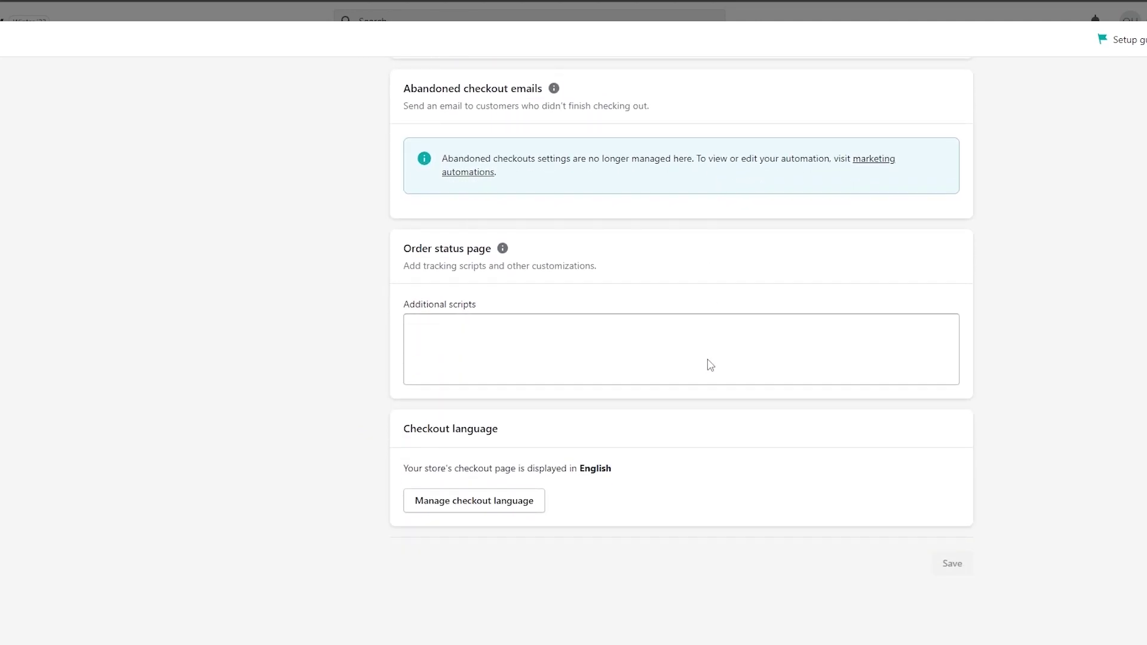
scroll(710, 365, "up", 20)
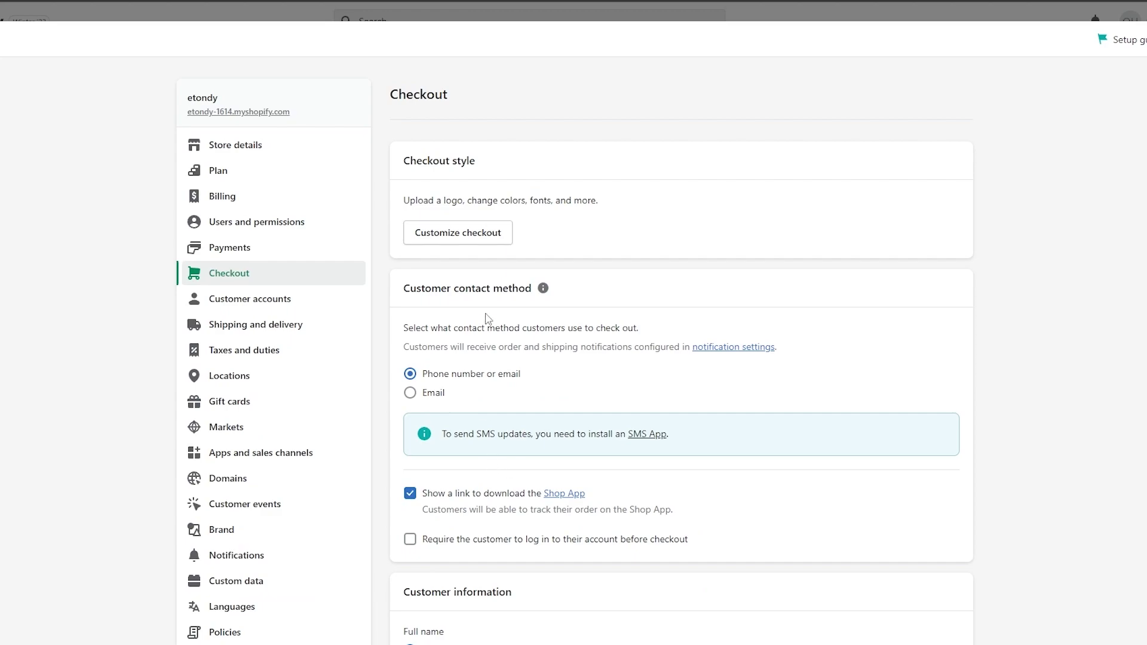
left_click(461, 242)
scroll(320, 293, "down", 3)
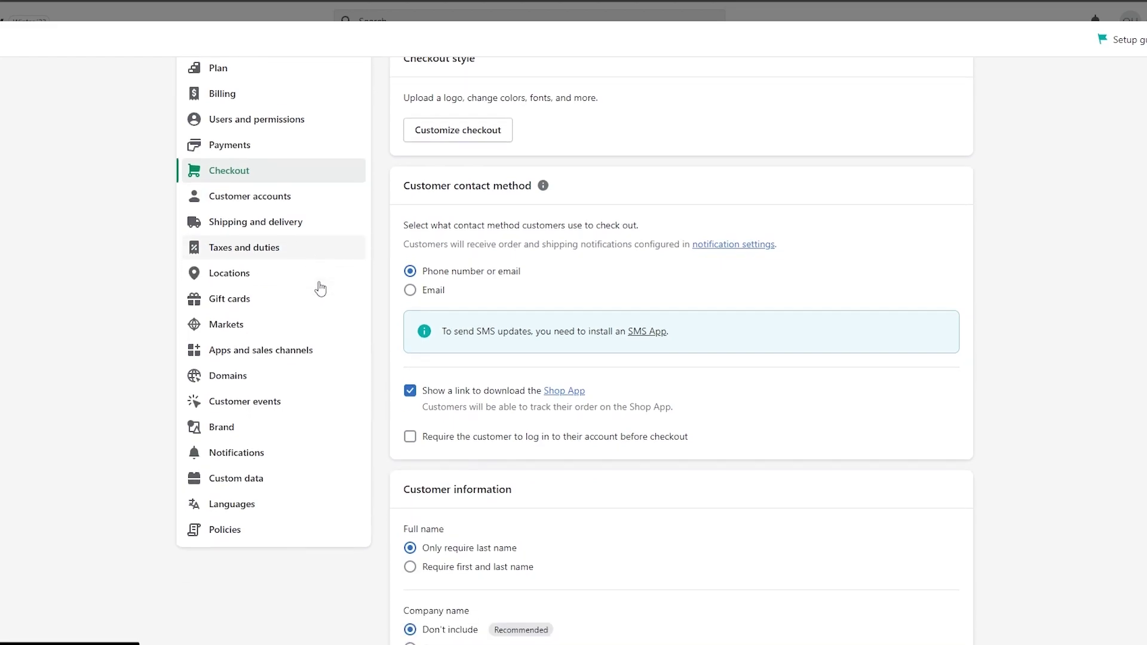
scroll(255, 480, "up", 2)
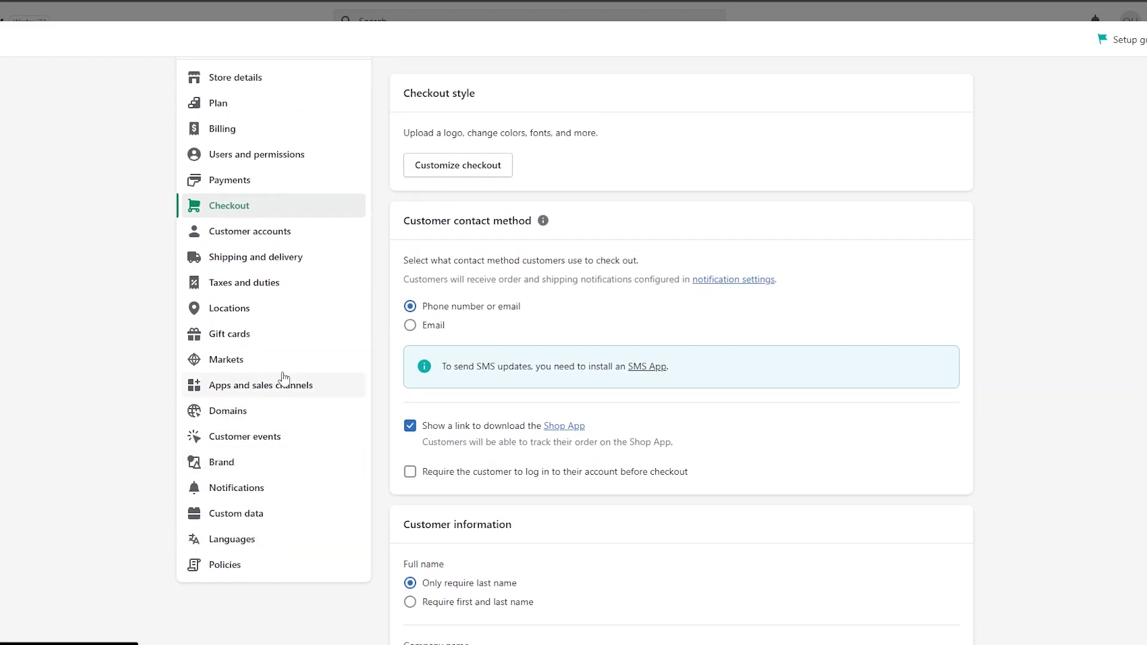
scroll(251, 478, "down", 1)
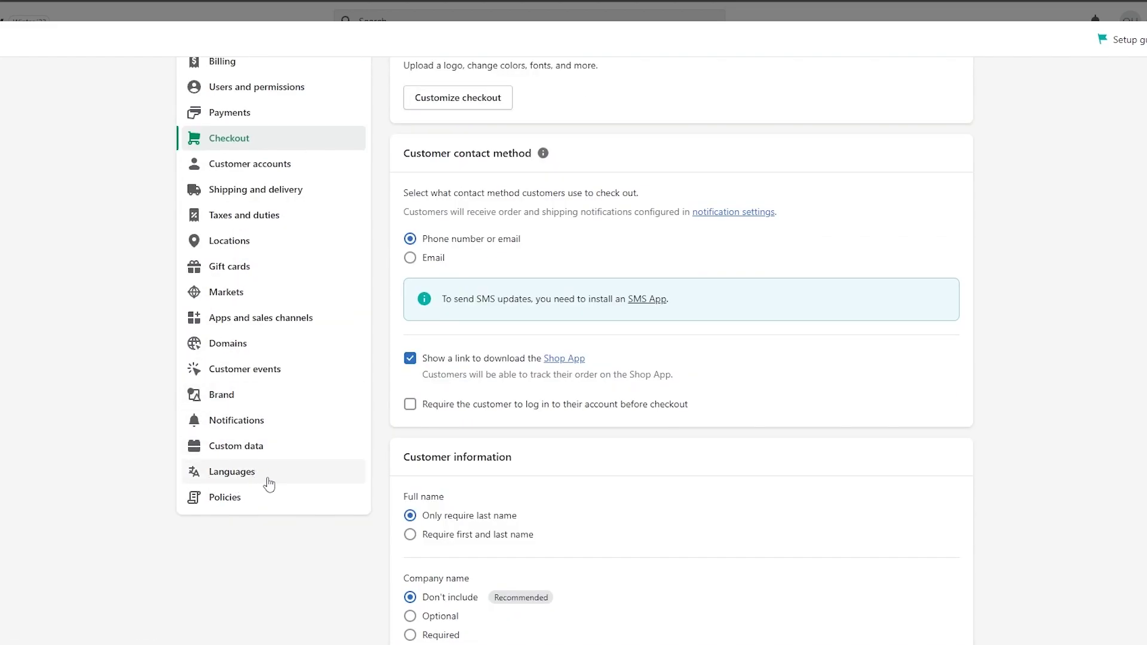
Open Store languages and view the default-language list, leaving English selected.
left_click(269, 484)
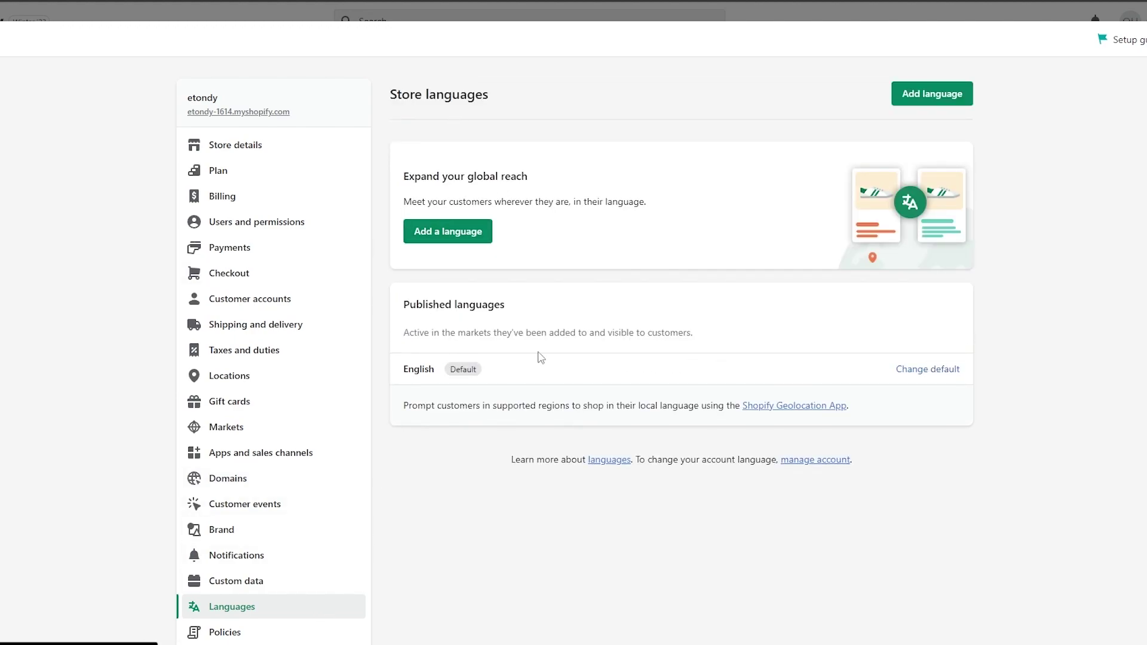
double_click(416, 368)
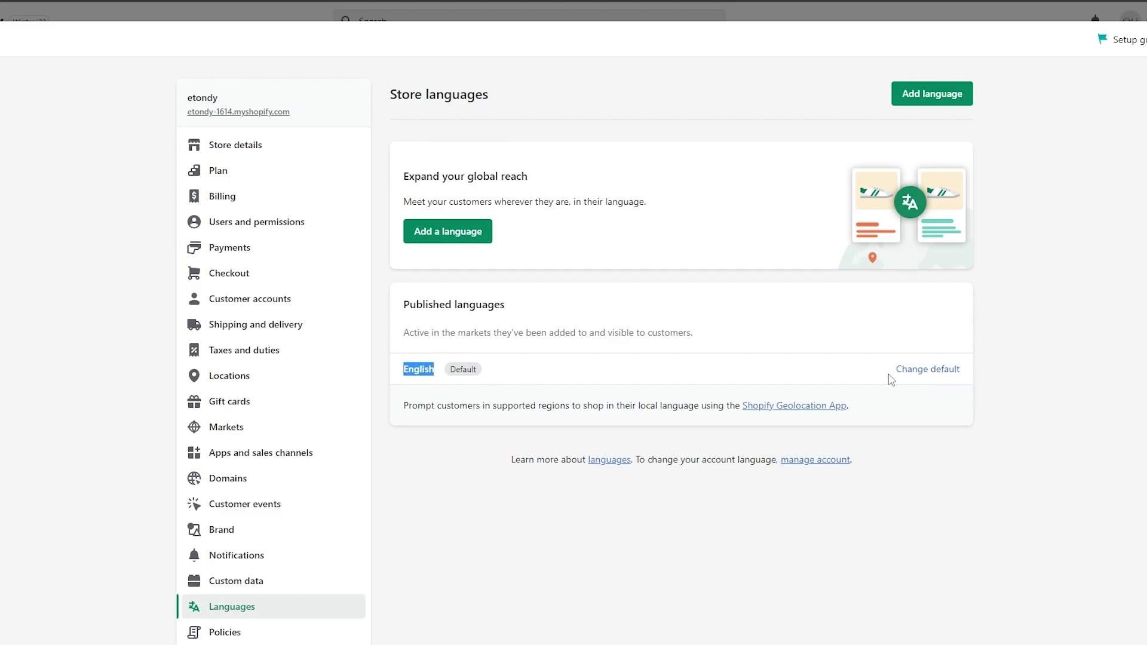
left_click(908, 371)
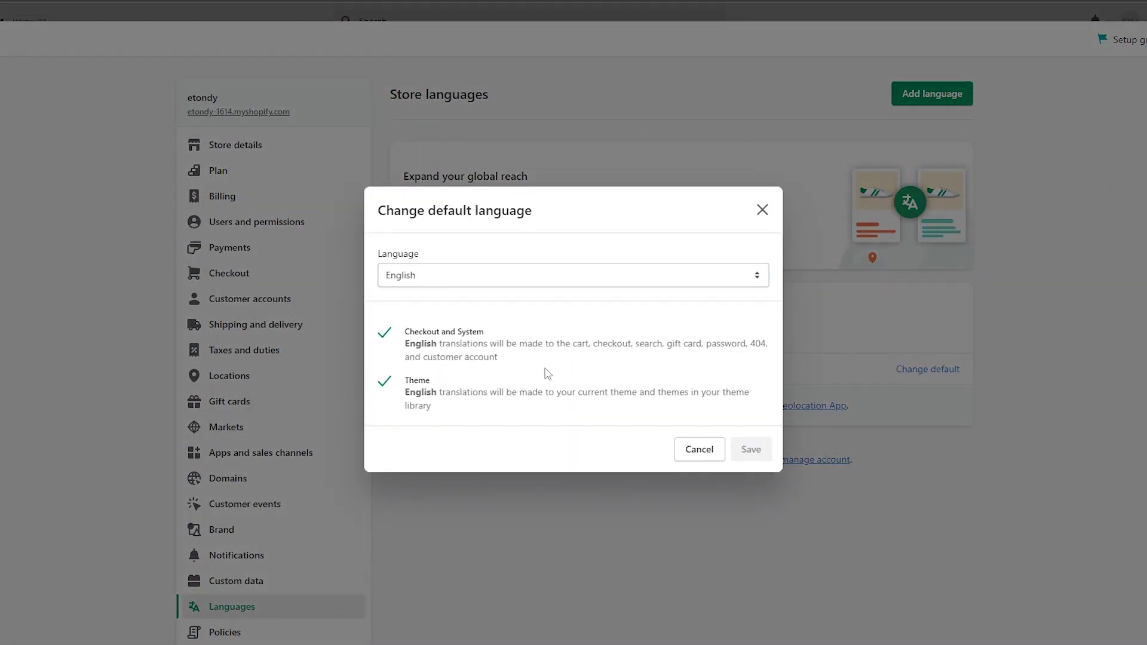
left_click(675, 270)
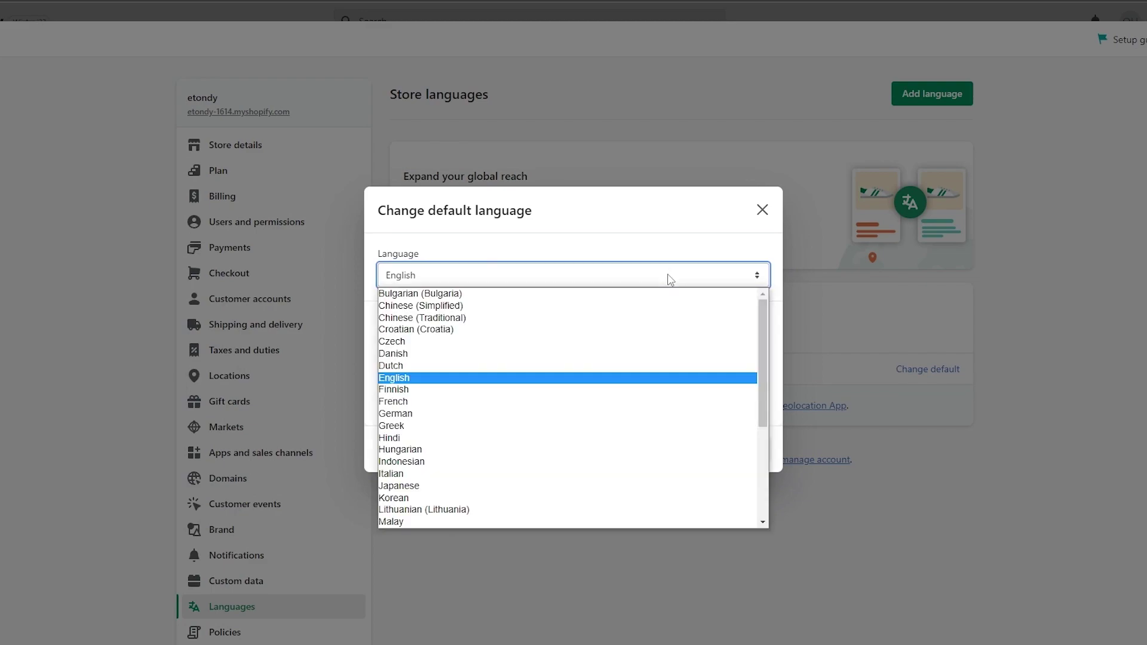
left_click(717, 256)
left_click(762, 209)
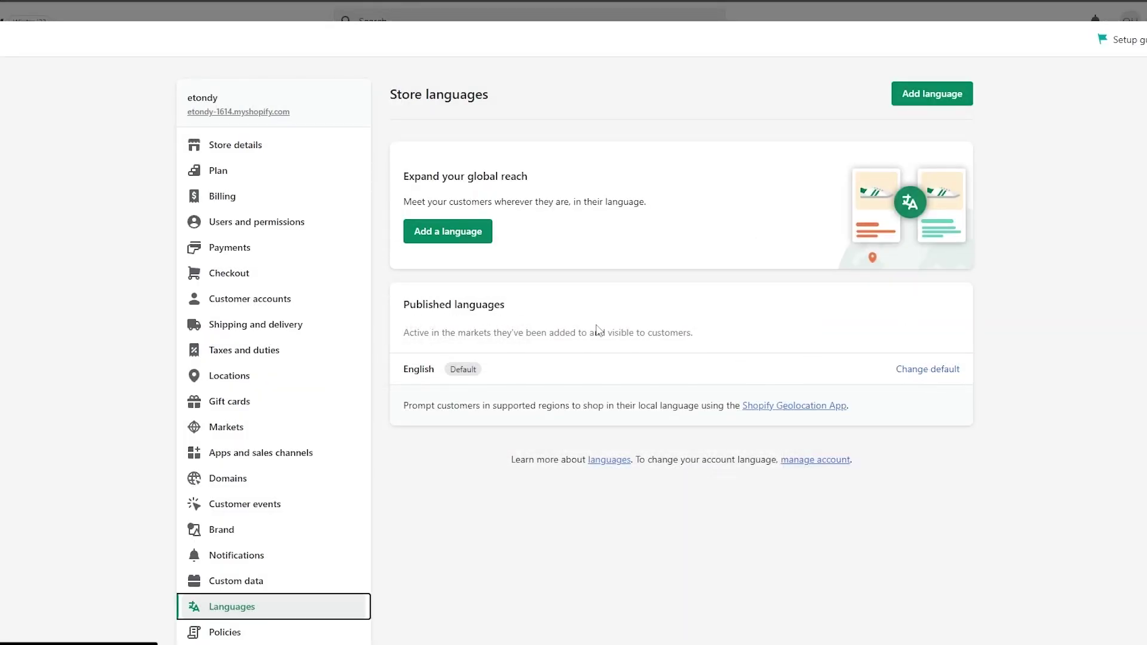
Reopen the Change default dialog and cancel it, keeping English as default.
left_click(929, 369)
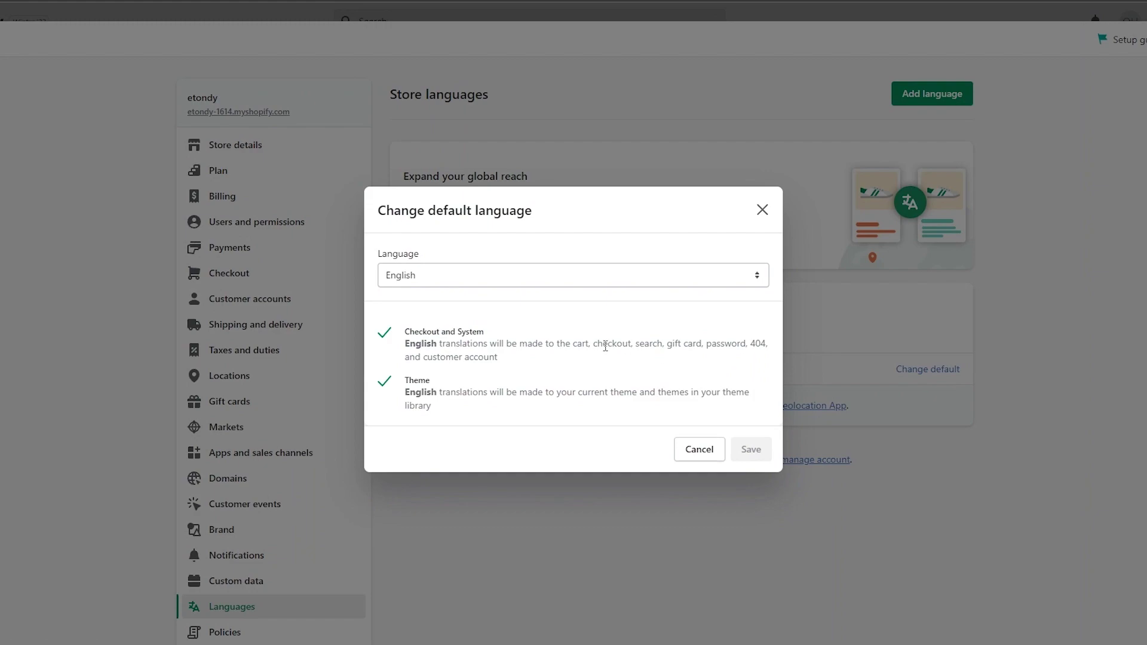
left_click(695, 450)
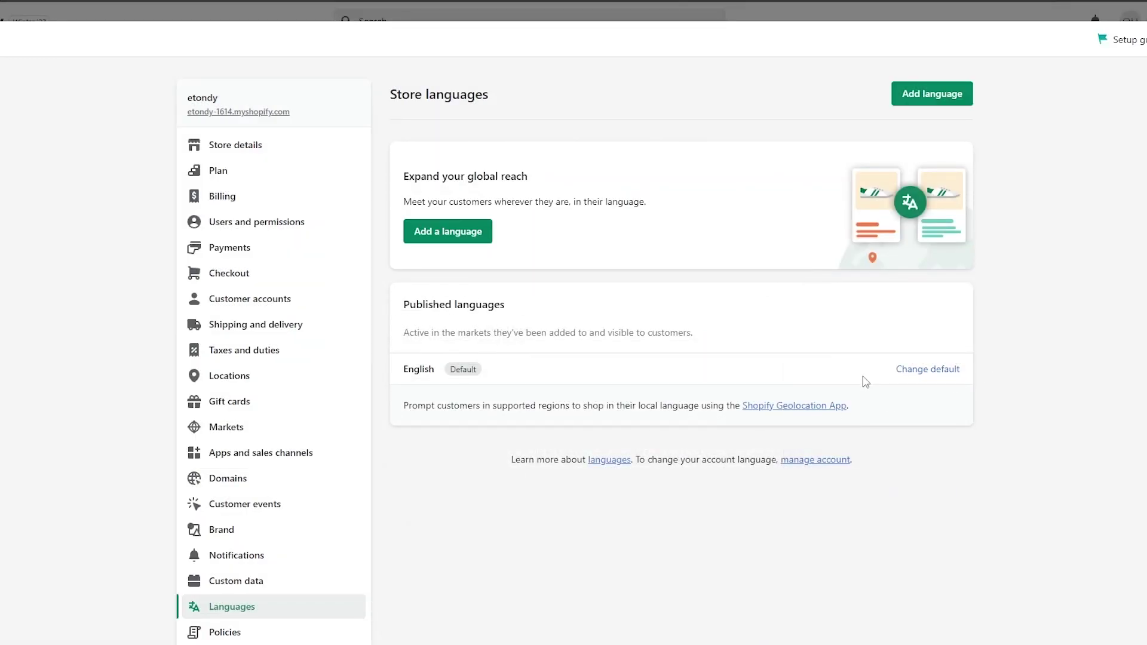
right_click(813, 472)
Open account management in a new tab, then go through Customer accounts to Checkout settings.
left_click(833, 474)
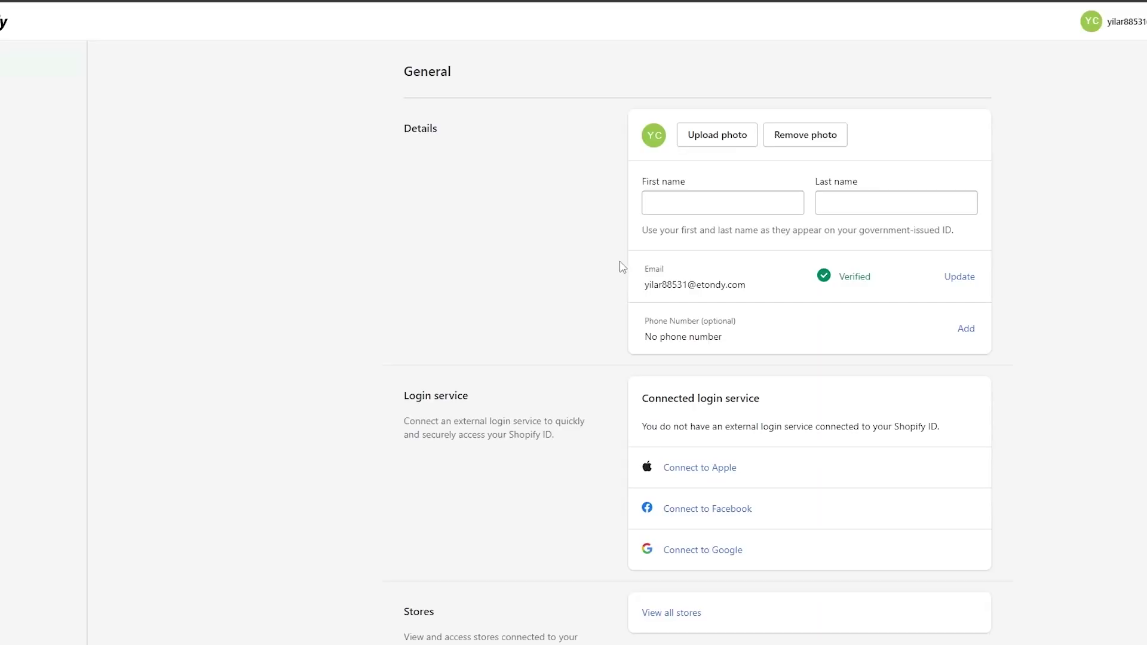
scroll(620, 263, "down", 2)
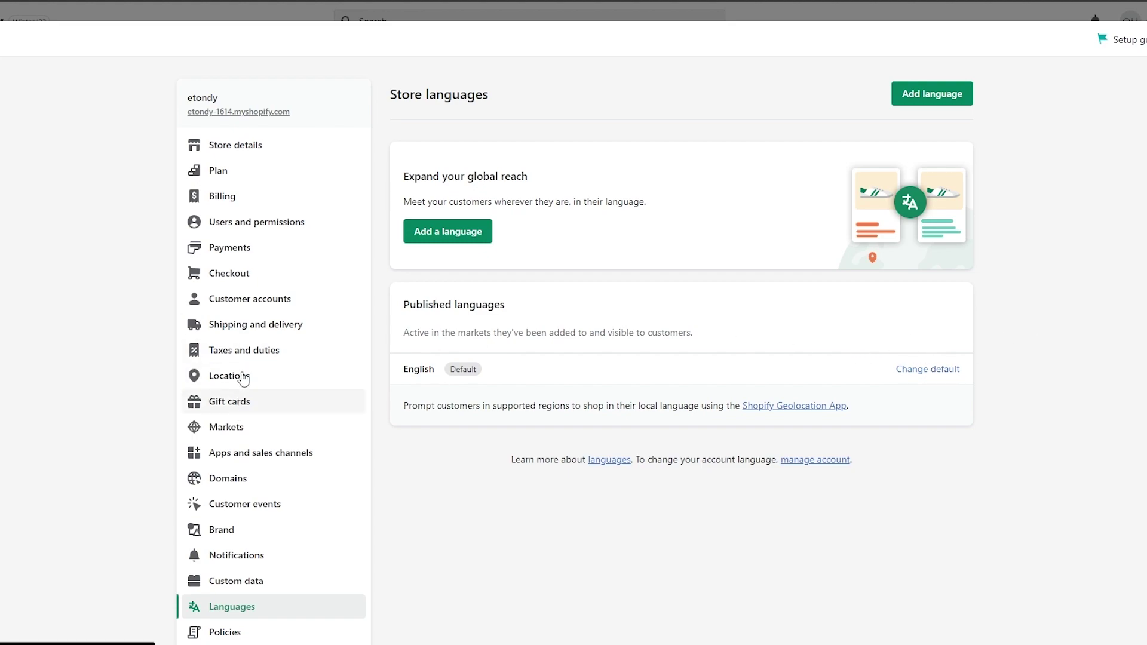
left_click(257, 297)
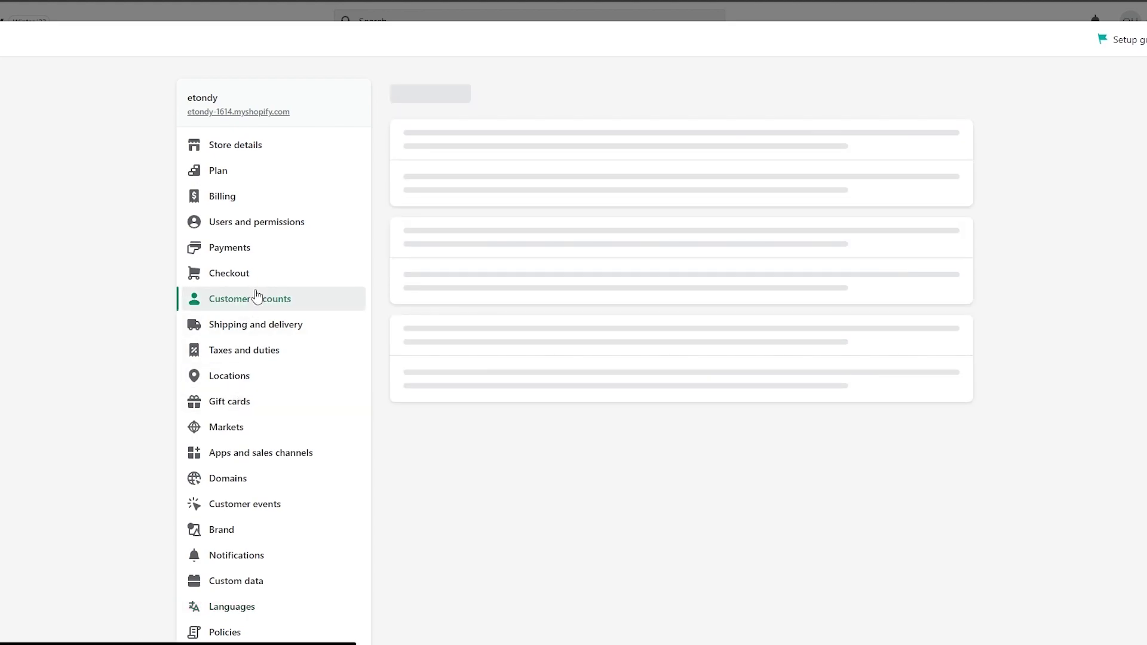
left_click(258, 276)
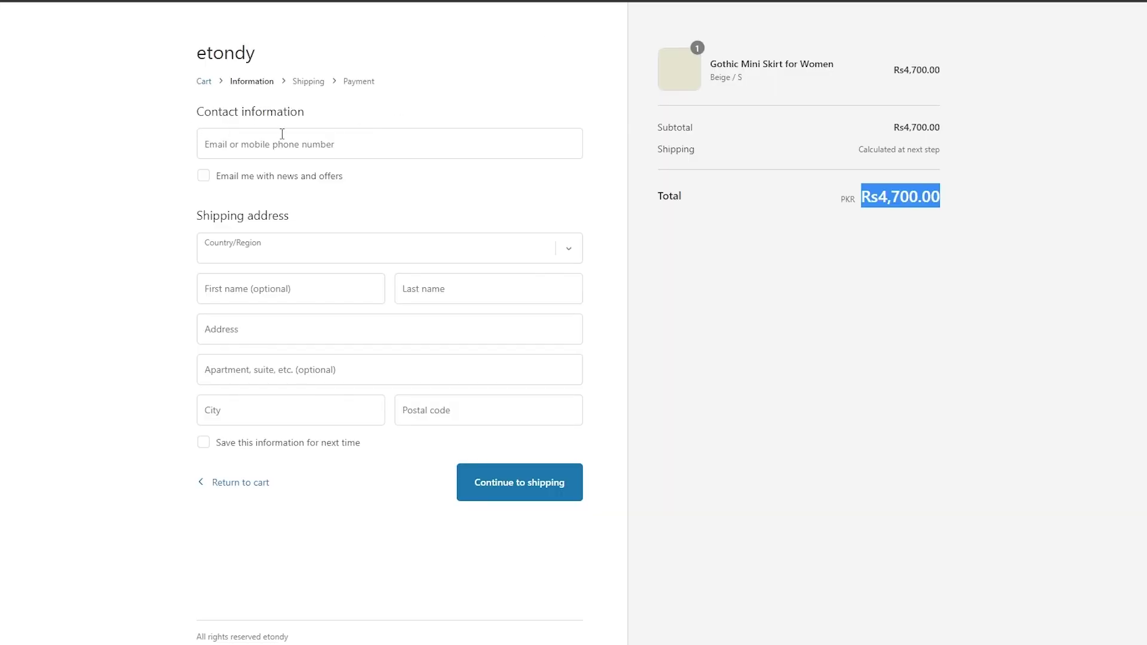
left_click_drag(193, 123, 318, 115)
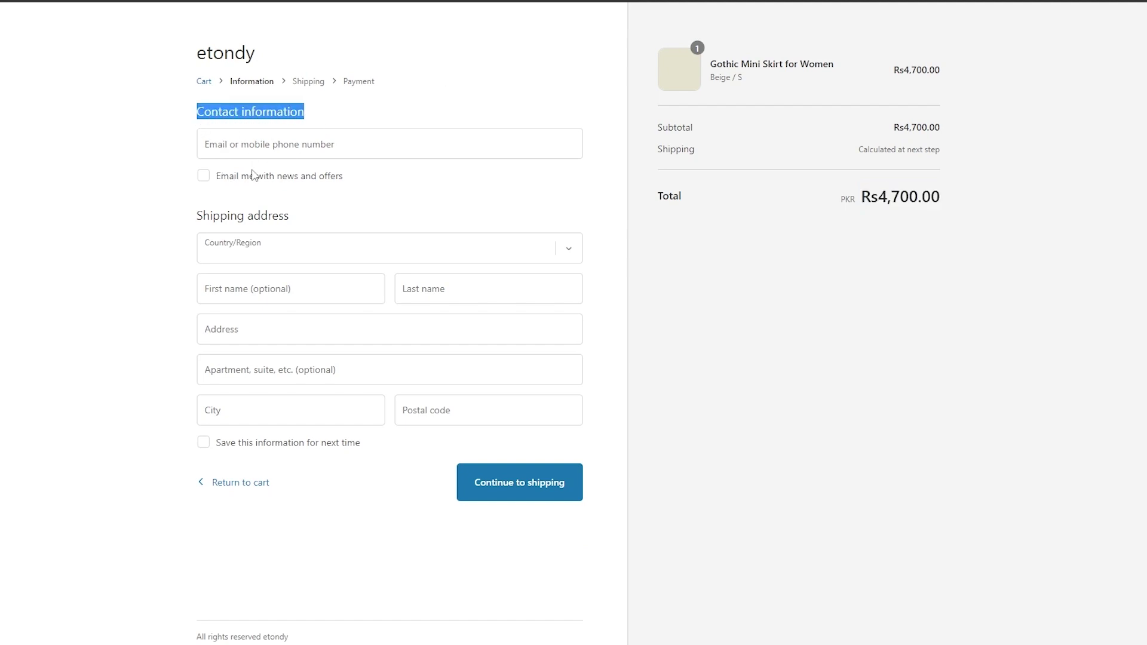
left_click(535, 484)
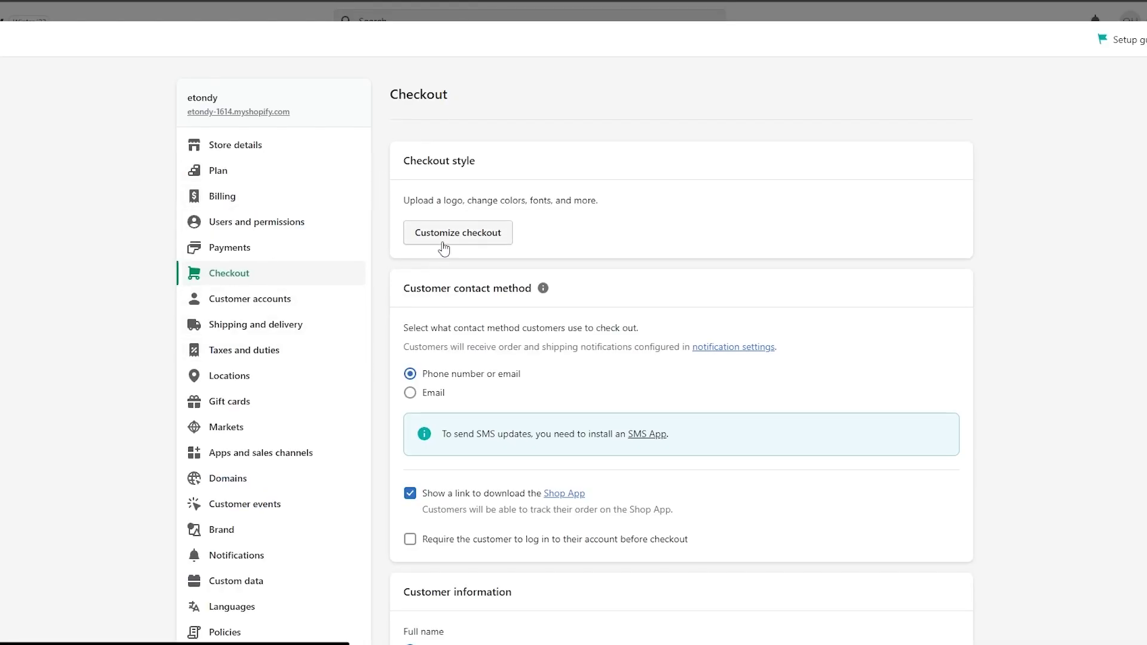
Open the checkout style editor and view the Theme style options, closing them unchanged.
left_click(443, 243)
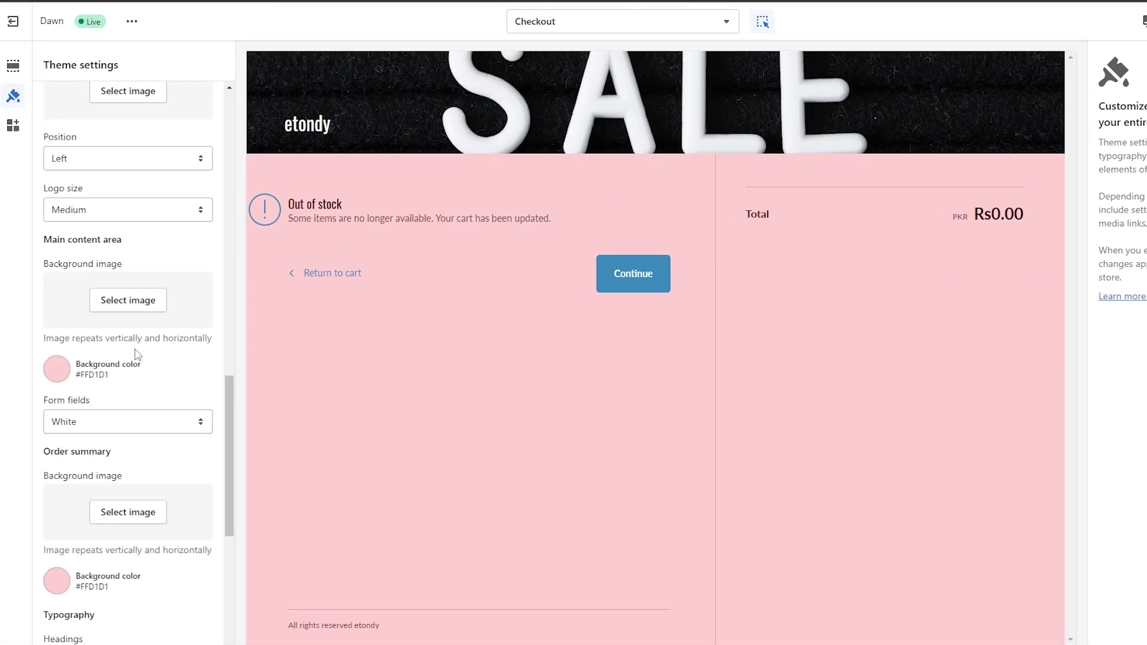
scroll(138, 355, "down", 5)
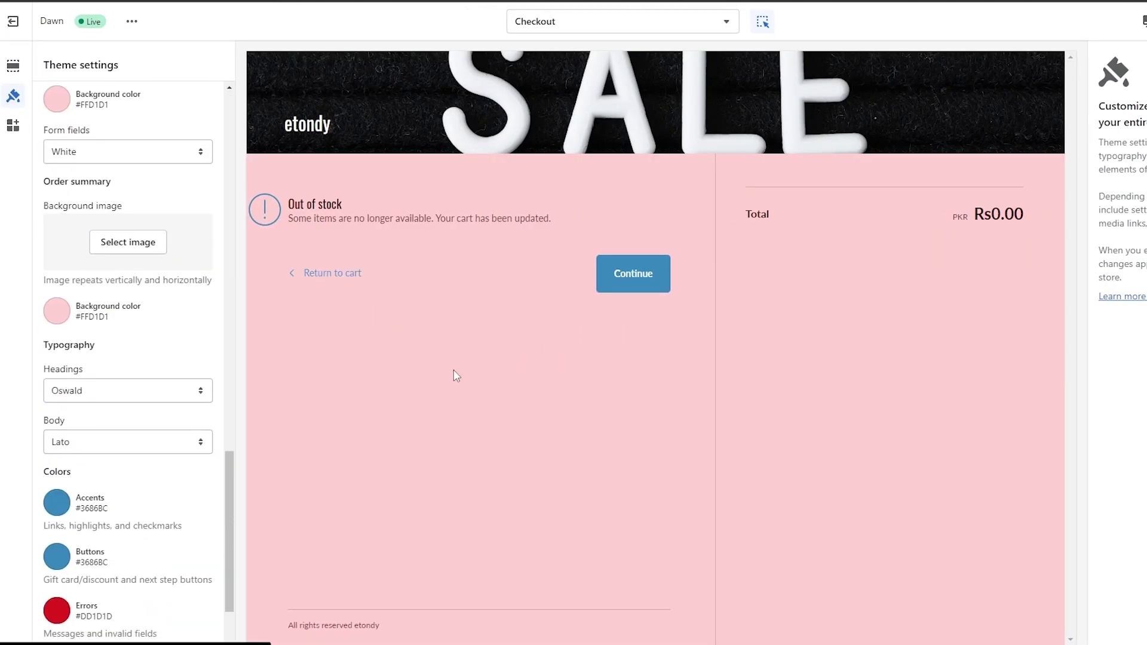
scroll(111, 339, "down", 2)
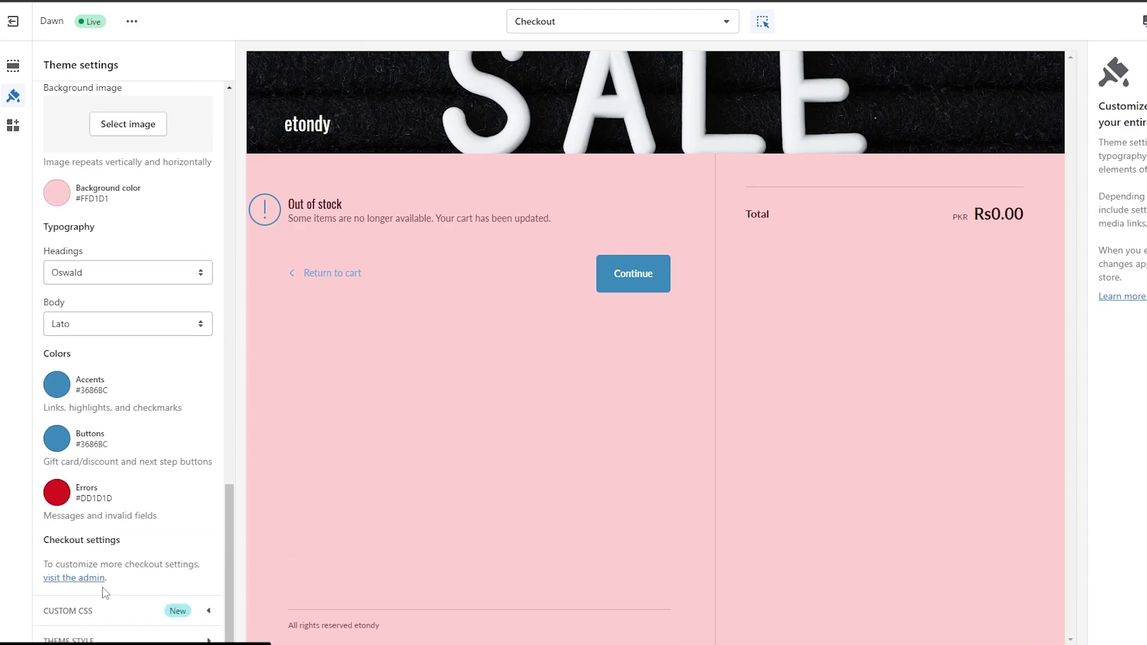
left_click(95, 639)
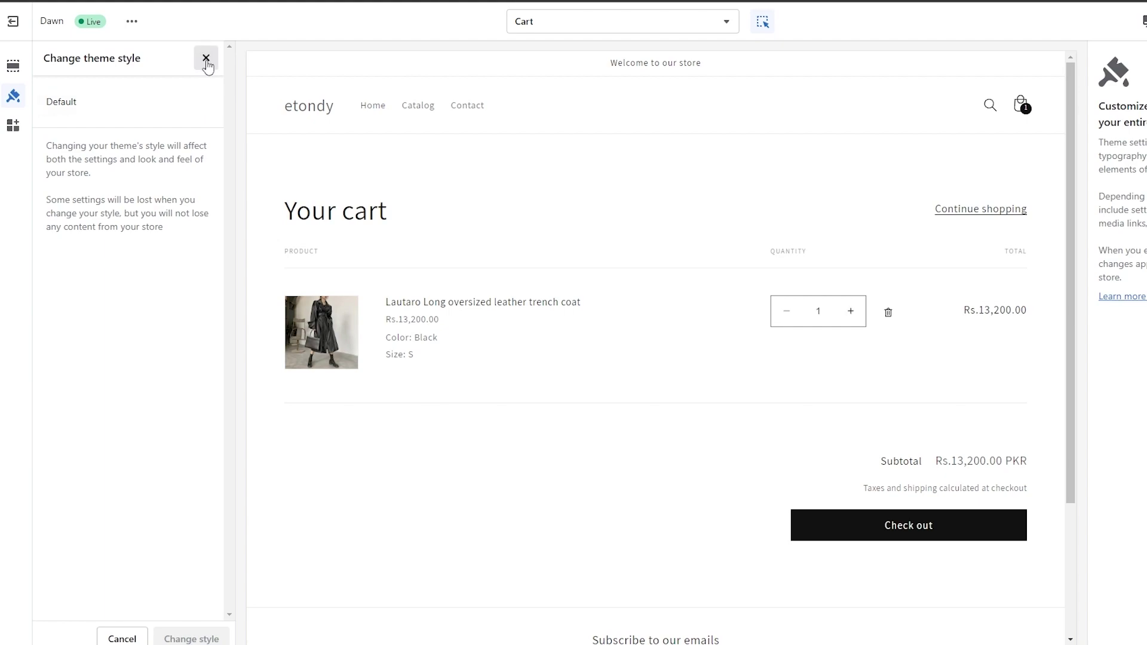
left_click(206, 59)
Review the Typography and Colors theme settings: Oswald/Lato fonts, #FFD1D1 pink, #3686BC blue.
scroll(160, 295, "up", 6)
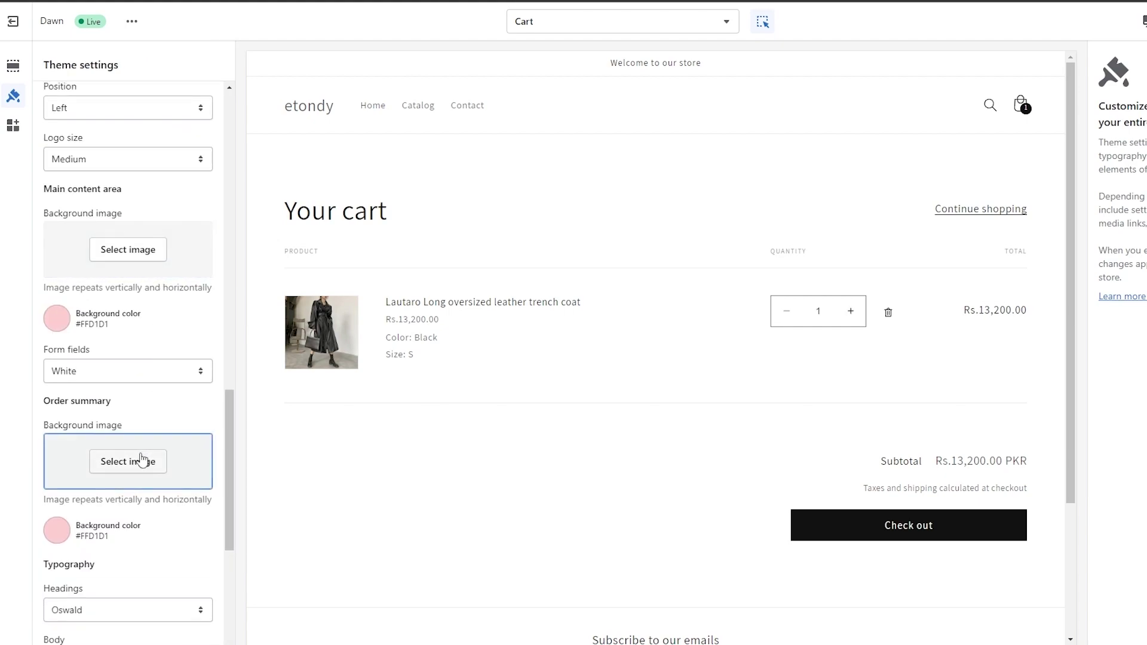
scroll(138, 466, "up", 4)
scroll(141, 459, "up", 2)
scroll(161, 591, "down", 4)
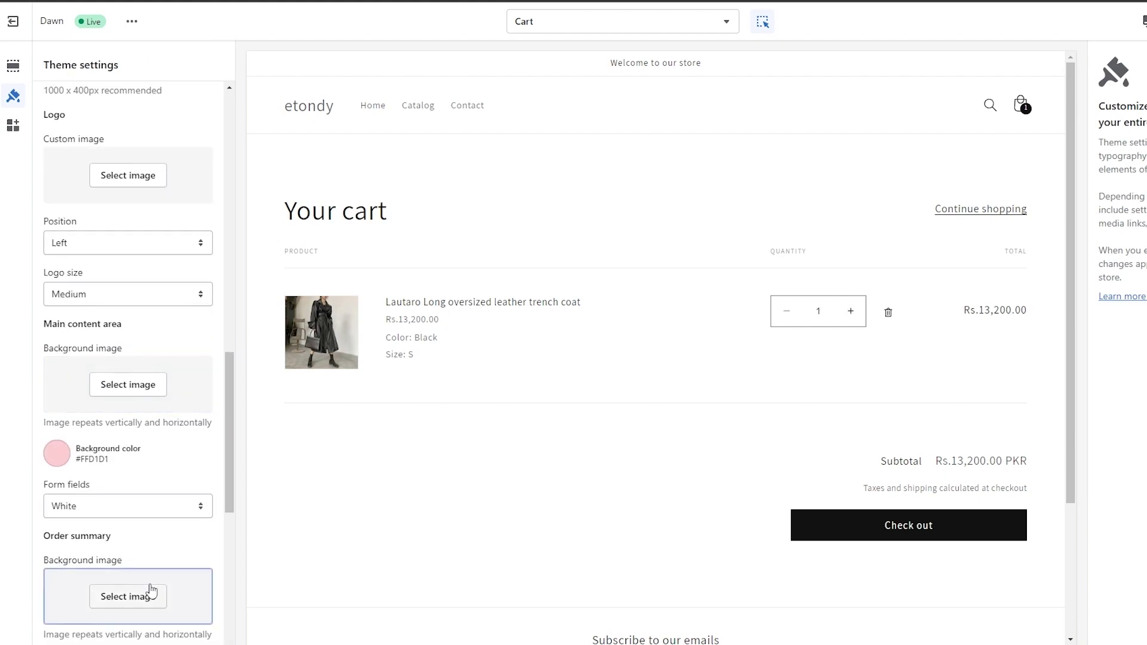
scroll(149, 591, "up", 2)
scroll(90, 451, "up", 1)
scroll(33, 440, "down", 2)
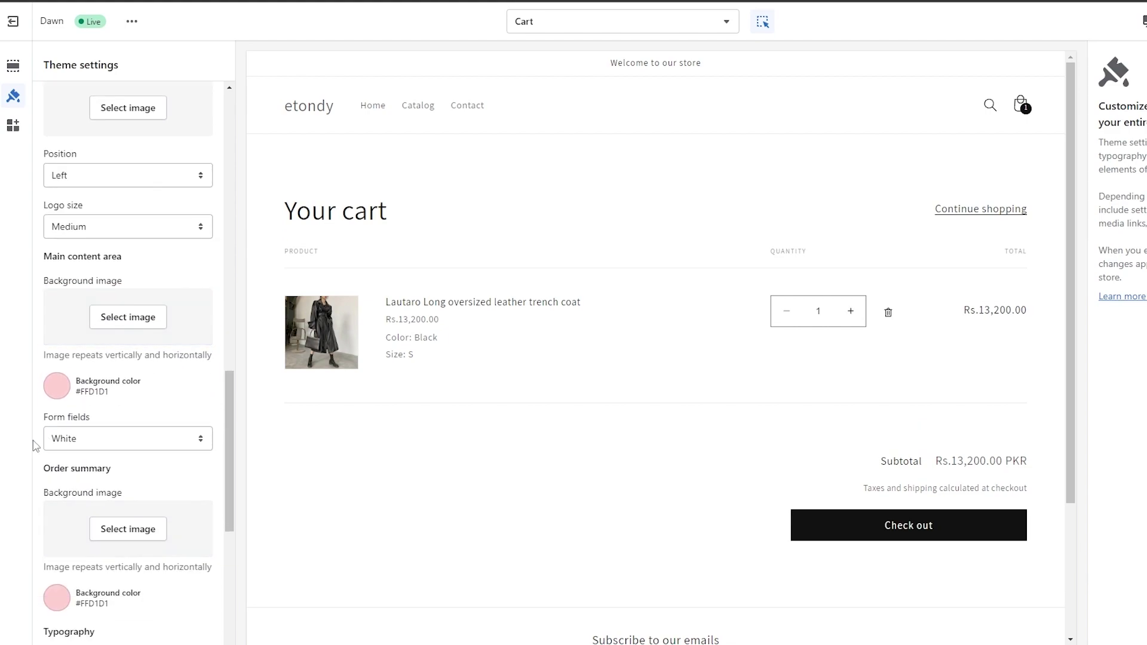
scroll(123, 430, "up", 3)
scroll(143, 358, "up", 2)
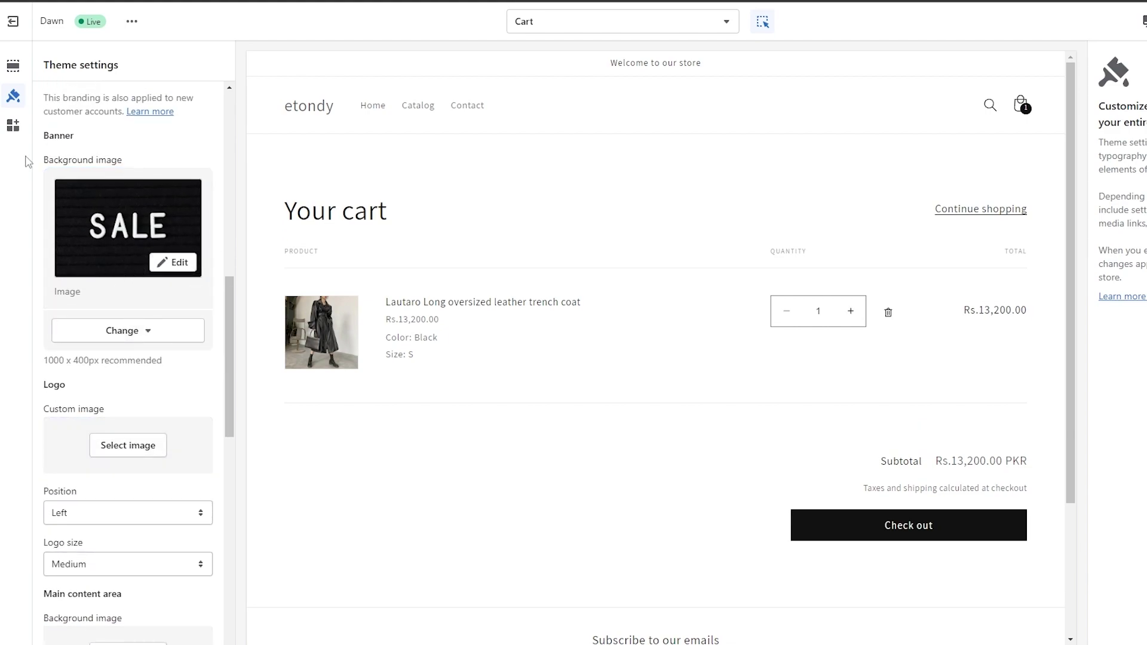
scroll(171, 338, "up", 2)
scroll(168, 335, "up", 5)
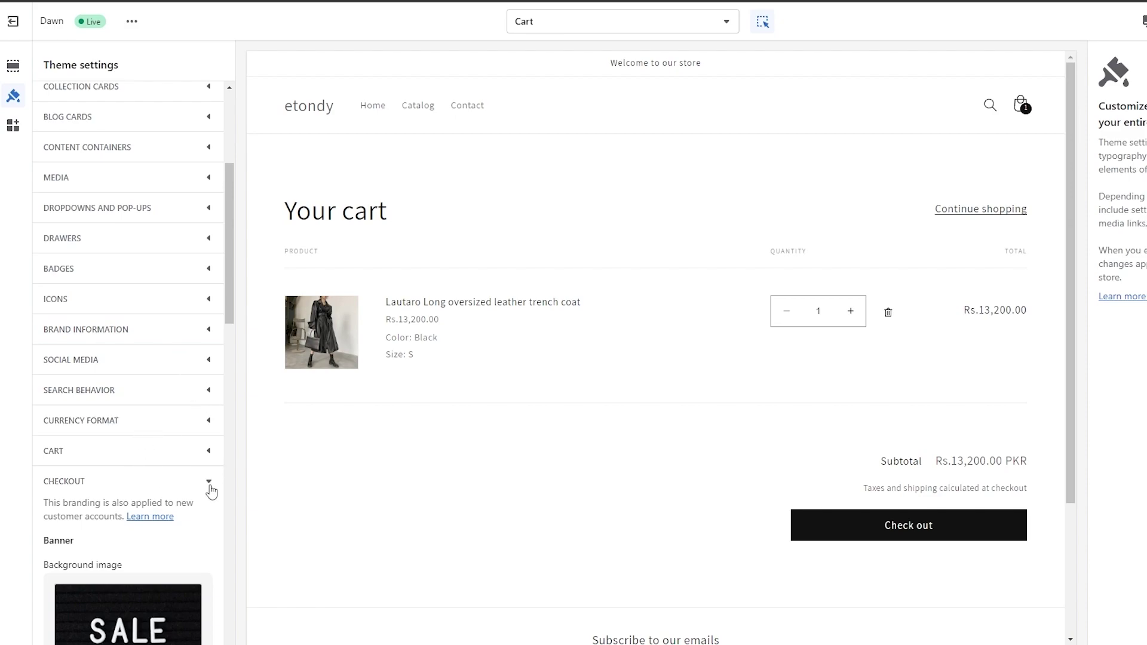
scroll(214, 475, "down", 7)
scroll(205, 464, "down", 8)
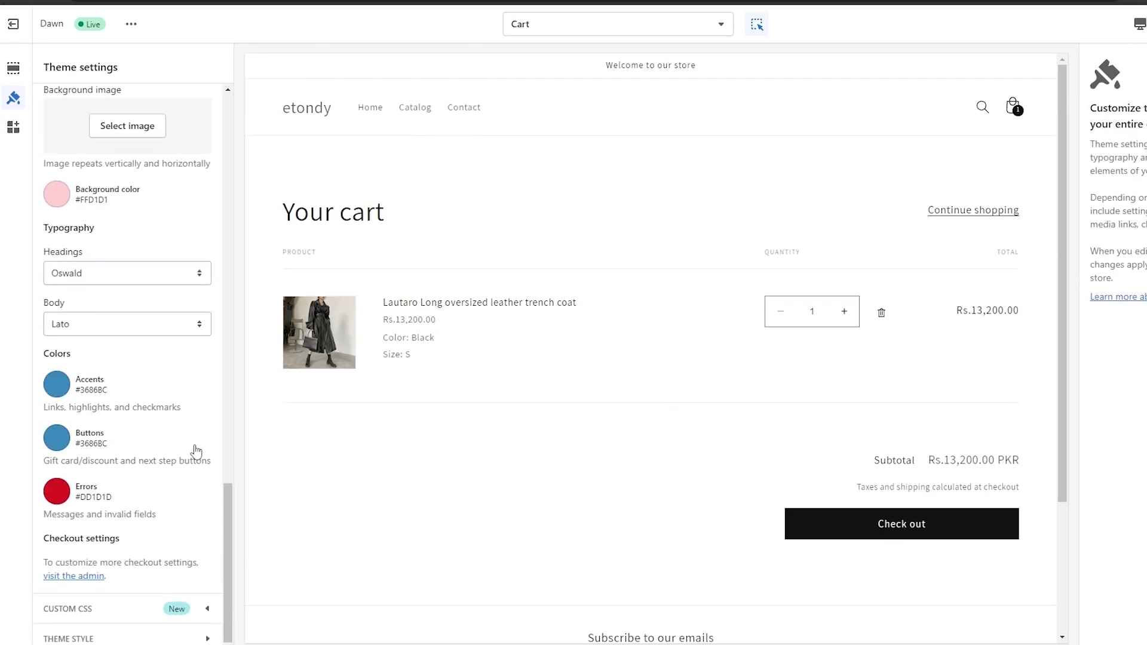